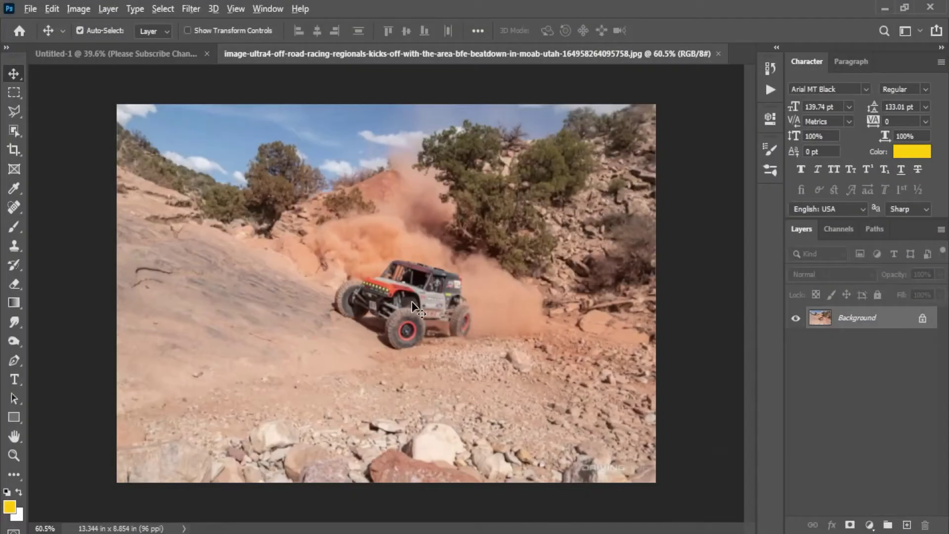
# Step: Zoom in and start a polygonal lasso selection beside the buggy's front wheel
pyautogui.scroll(2, 415, 307)
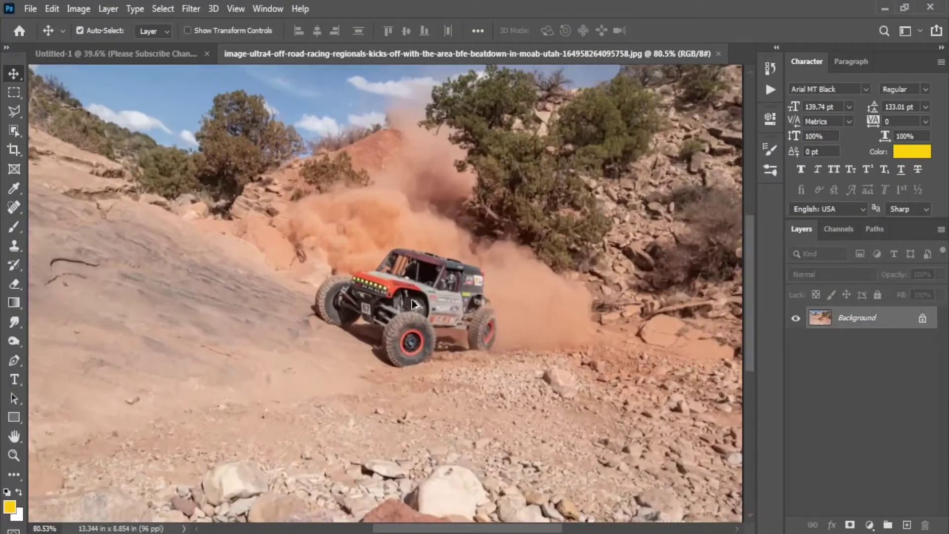
pyautogui.scroll(1, 414, 305)
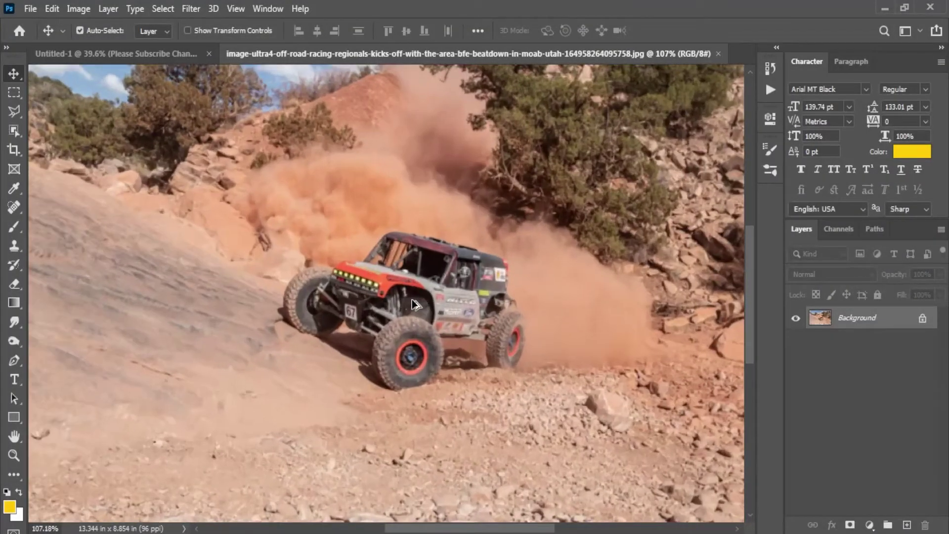
pyautogui.click(18, 119)
pyautogui.click(65, 126)
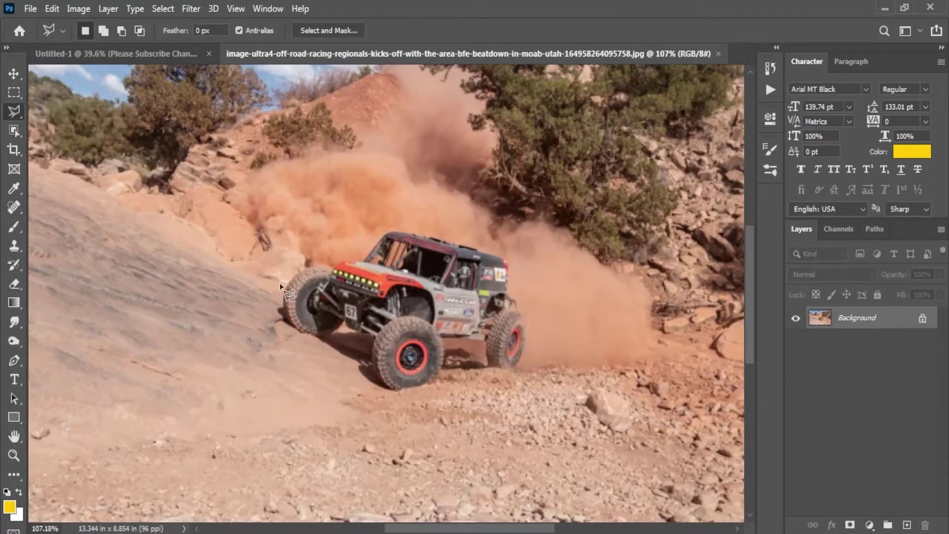
pyautogui.click(304, 267)
# Step: Draw a freehand Lasso selection around the buggy, its shadow and nearby ground
pyautogui.click(16, 116)
pyautogui.click(65, 110)
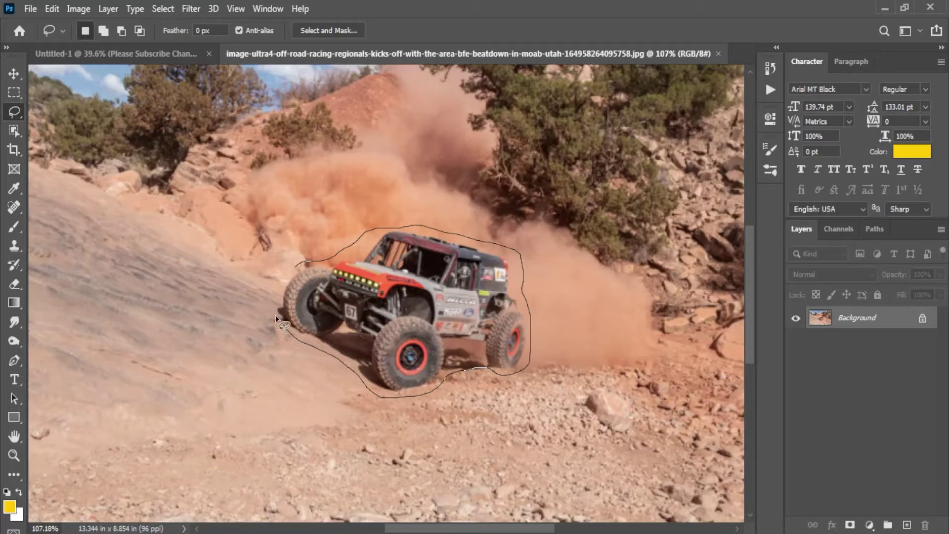
pyautogui.moveTo(274, 315); pyautogui.dragTo(297, 264)
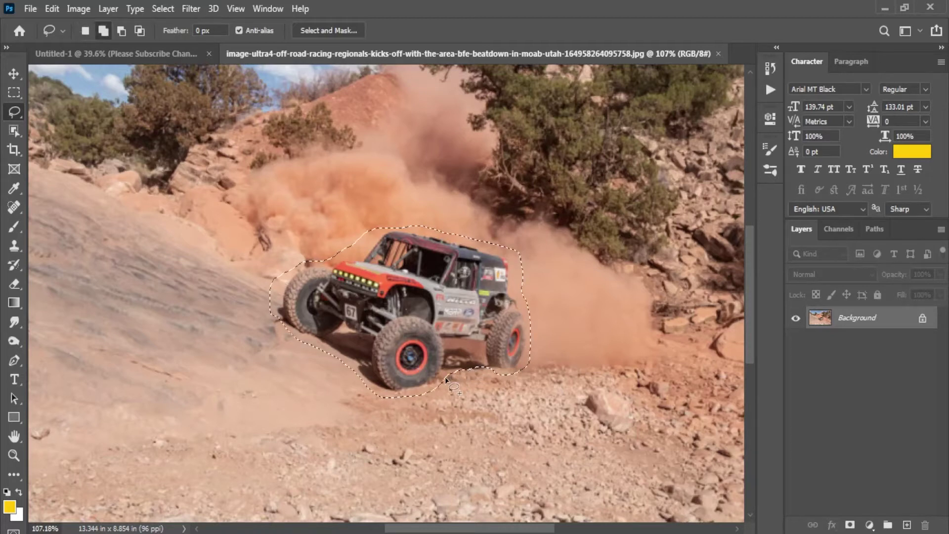
pyautogui.moveTo(445, 379); pyautogui.dragTo(504, 372)
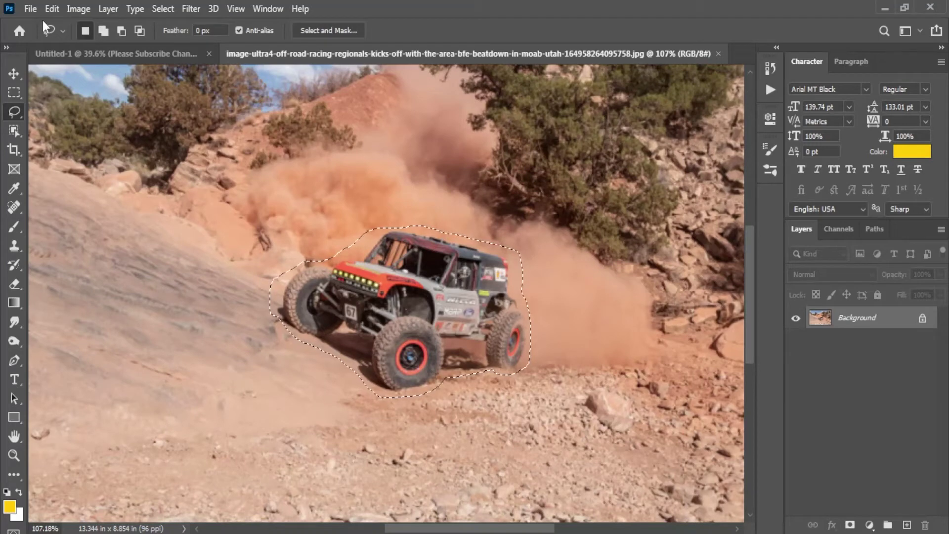
pyautogui.click(52, 8)
# Step: Content-aware fill the buggy selection with surrounding rocks and dust, then deselect
pyautogui.click(106, 239)
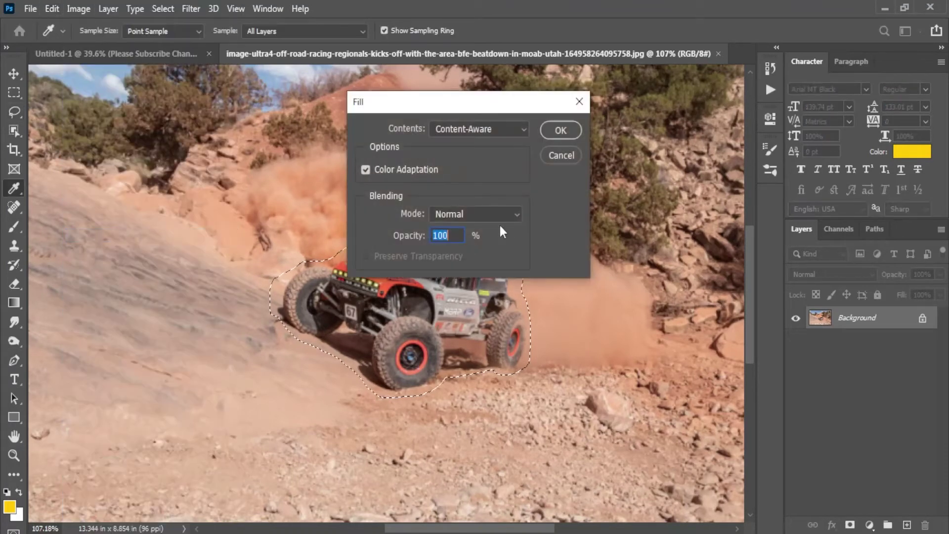
pyautogui.click(560, 130)
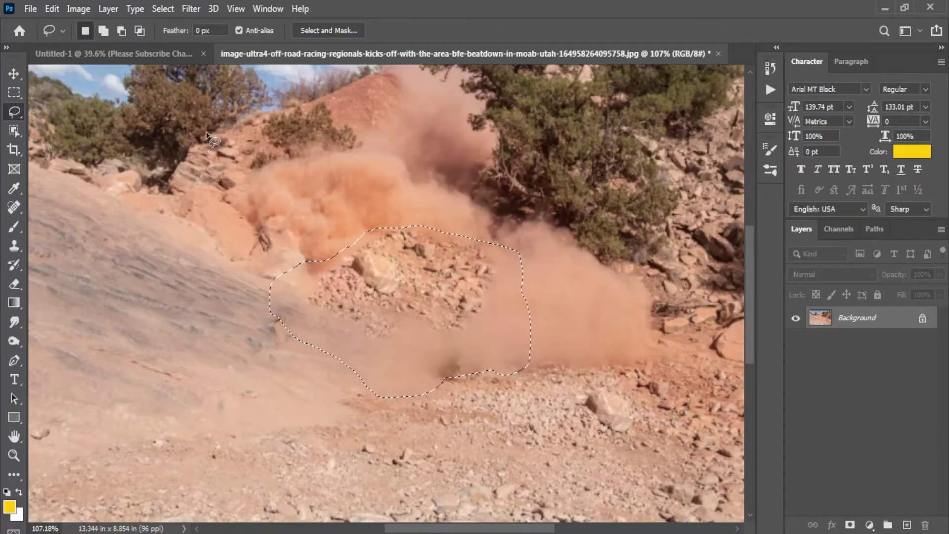
pyautogui.click(162, 8)
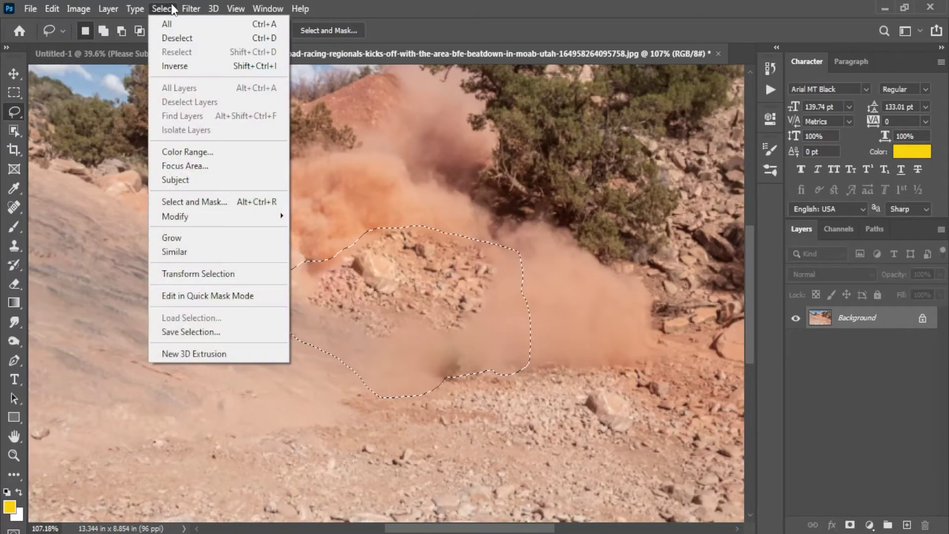
pyautogui.click(177, 38)
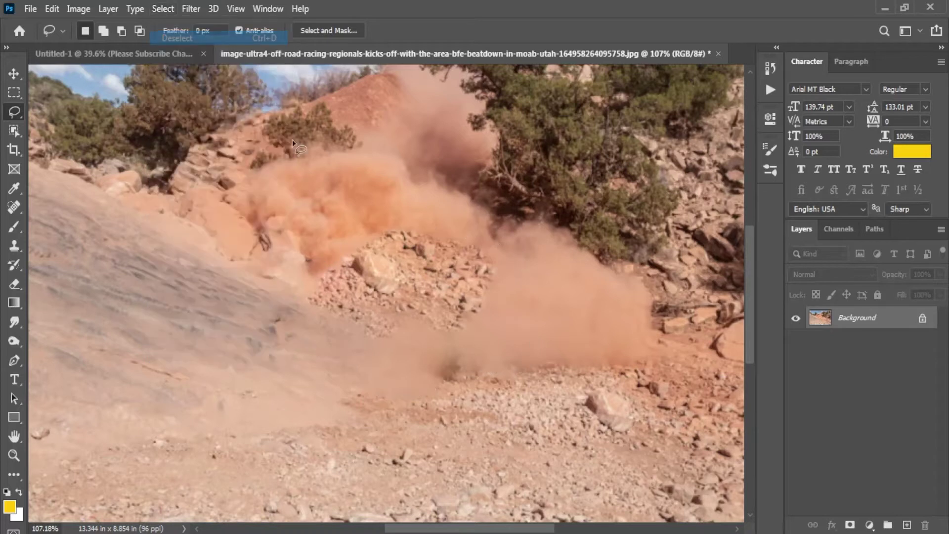
# Step: Clone-stamp dust from a nearby area over the leftover rock patch, then zoom out
pyautogui.click(13, 246)
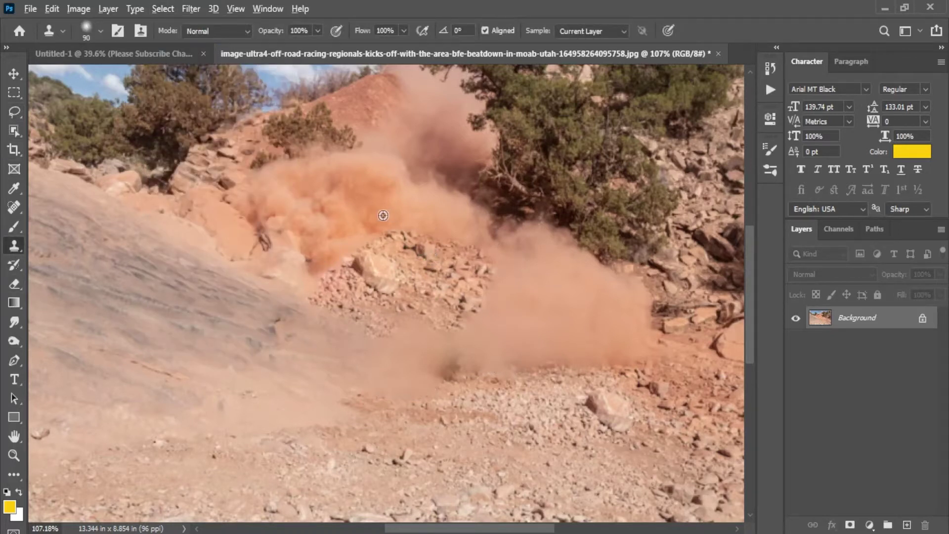
pyautogui.keyDown('alt'); pyautogui.click(330, 213); pyautogui.keyUp('alt')
pyautogui.moveTo(369, 236); pyautogui.dragTo(389, 272)
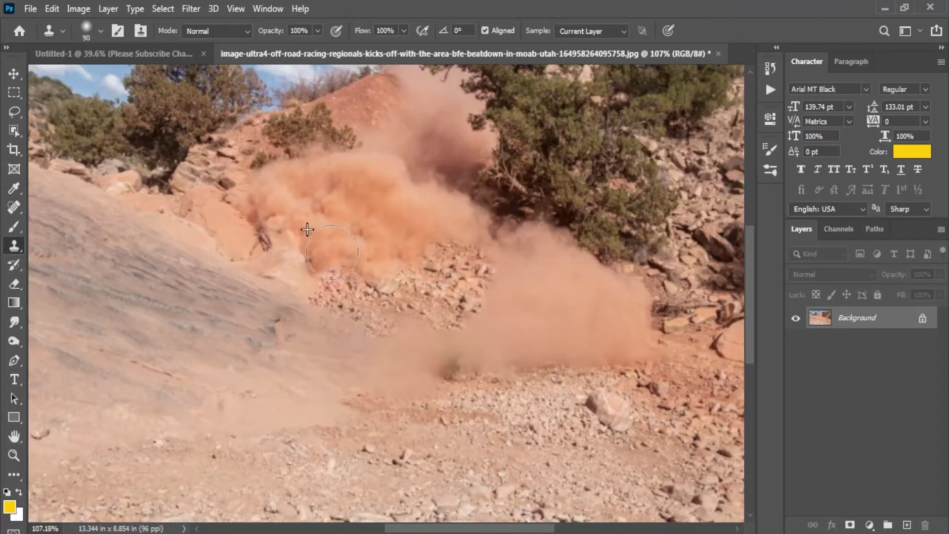
pyautogui.moveTo(474, 285); pyautogui.dragTo(441, 317)
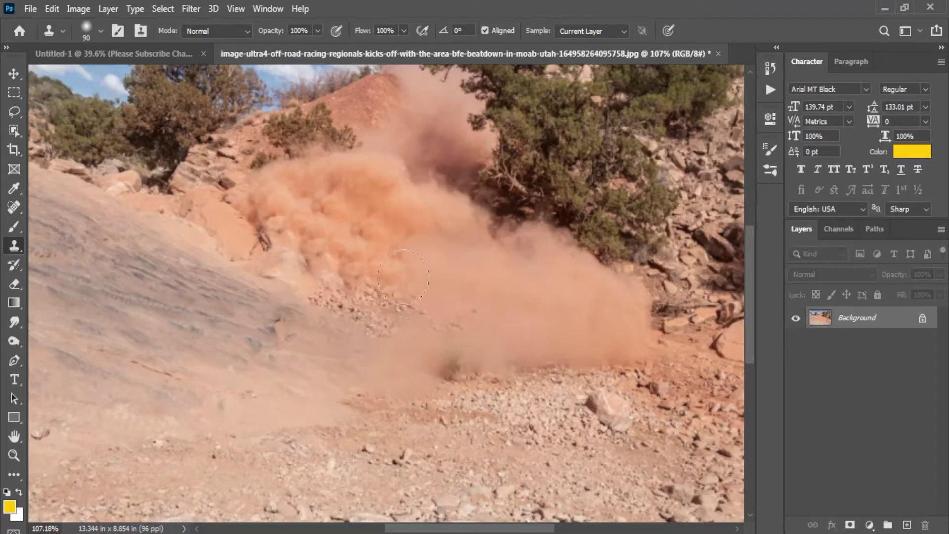
pyautogui.moveTo(403, 277)
pyautogui.mouseDown()
pyautogui.moveTo(325, 270)
pyautogui.moveTo(391, 284)
pyautogui.mouseUp()
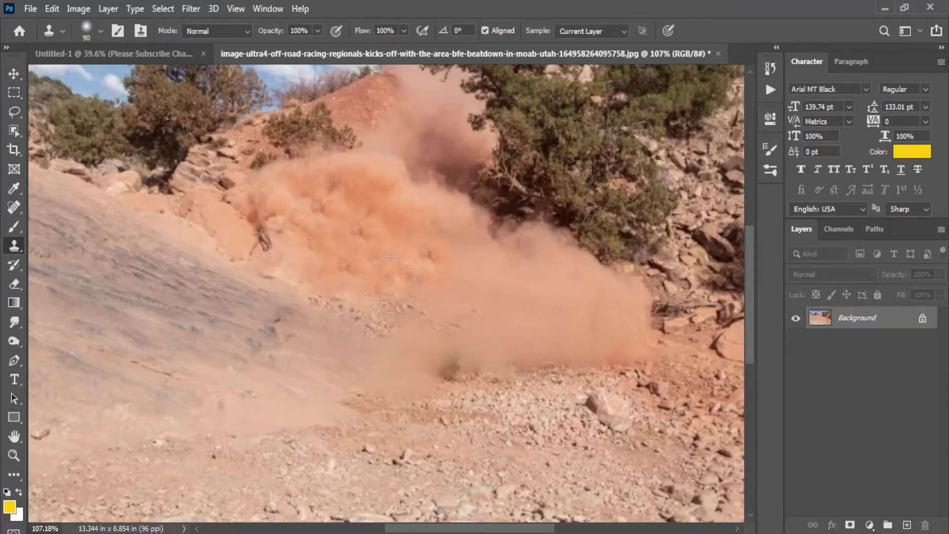
pyautogui.scroll(-3, 388, 267)
pyautogui.scroll(-3, 386, 252)
pyautogui.scroll(3, 386, 249)
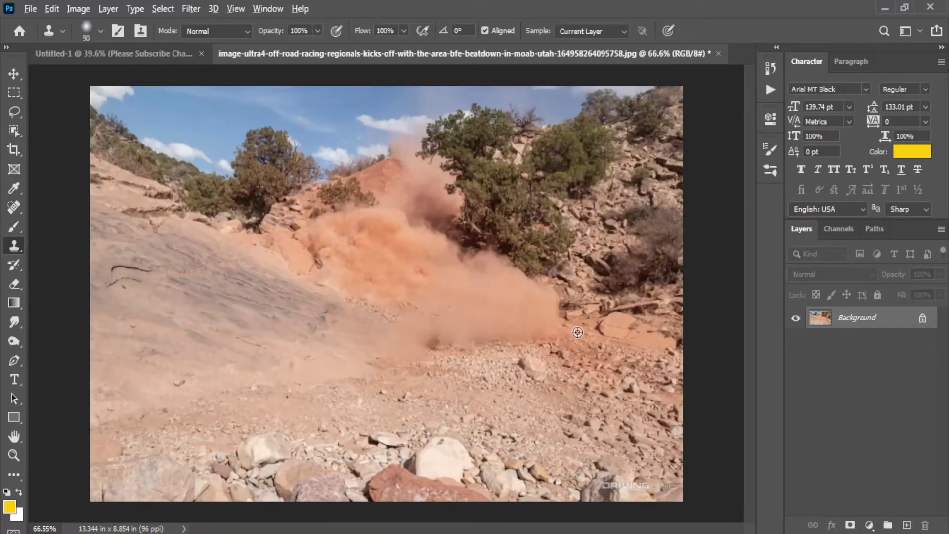
pyautogui.scroll(-1, 577, 332)
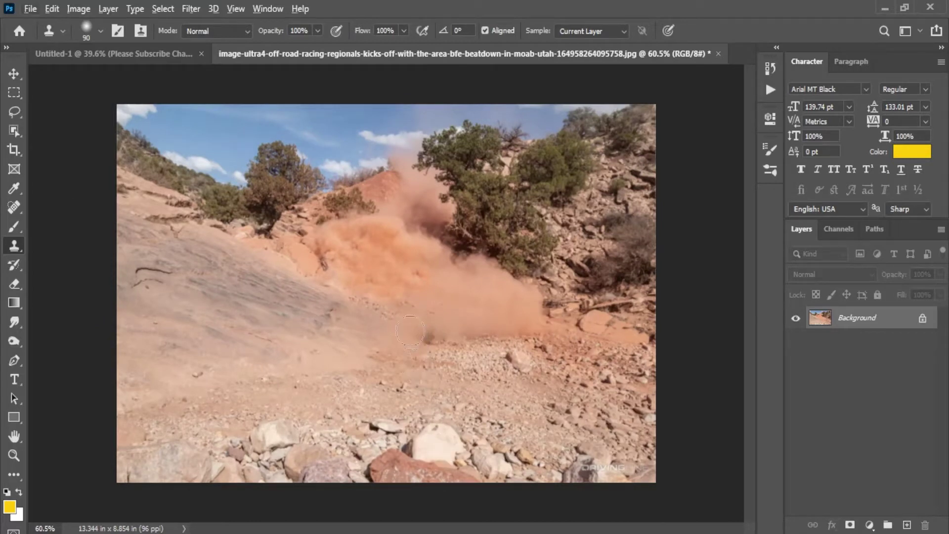
# Step: Apply a Black & White adjustment with Reds 60, Yellows 81, Greens -15, Blues 6, Magentas 9
pyautogui.click(14, 73)
pyautogui.click(78, 9)
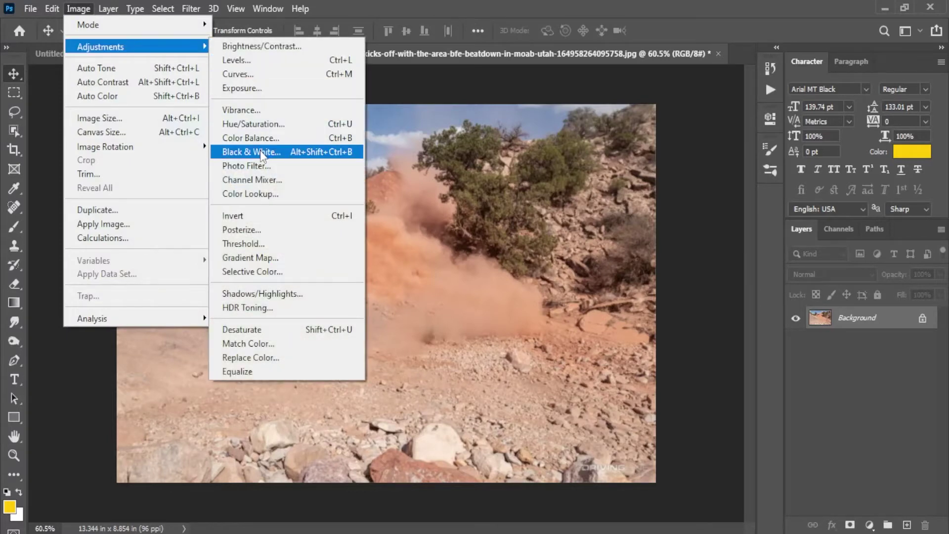
pyautogui.click(264, 152)
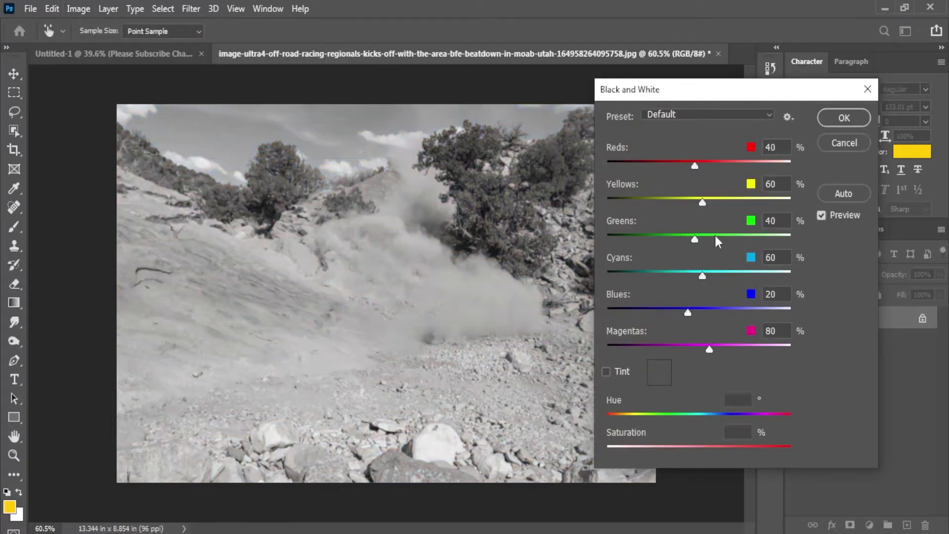
pyautogui.moveTo(695, 239); pyautogui.dragTo(675, 240)
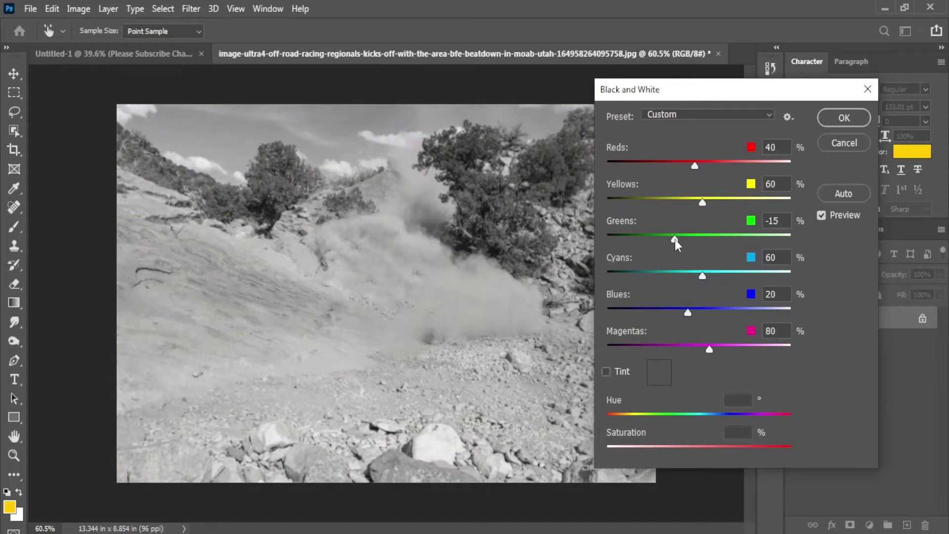
pyautogui.moveTo(694, 166); pyautogui.dragTo(701, 169)
pyautogui.moveTo(702, 280)
pyautogui.mouseDown()
pyautogui.moveTo(720, 280)
pyautogui.moveTo(660, 280)
pyautogui.moveTo(709, 280)
pyautogui.moveTo(702, 276)
pyautogui.mouseUp()
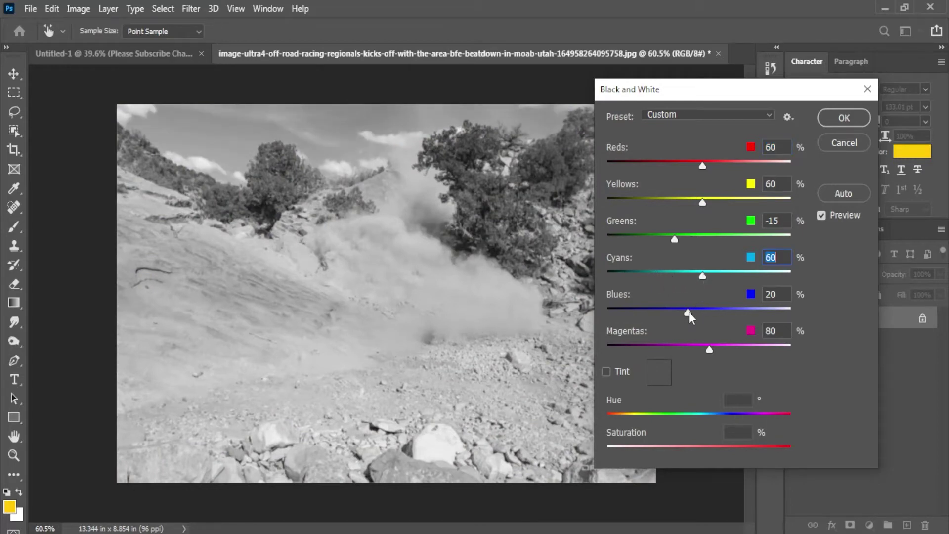
pyautogui.moveTo(683, 311); pyautogui.dragTo(682, 311)
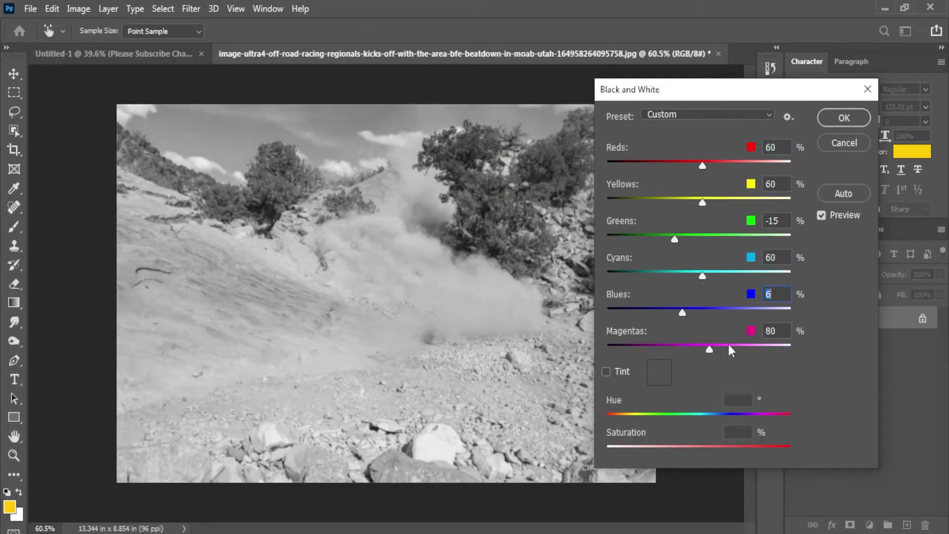
pyautogui.moveTo(710, 350); pyautogui.dragTo(683, 350)
pyautogui.moveTo(701, 202)
pyautogui.mouseDown()
pyautogui.moveTo(678, 204)
pyautogui.moveTo(716, 204)
pyautogui.moveTo(705, 201)
pyautogui.mouseUp()
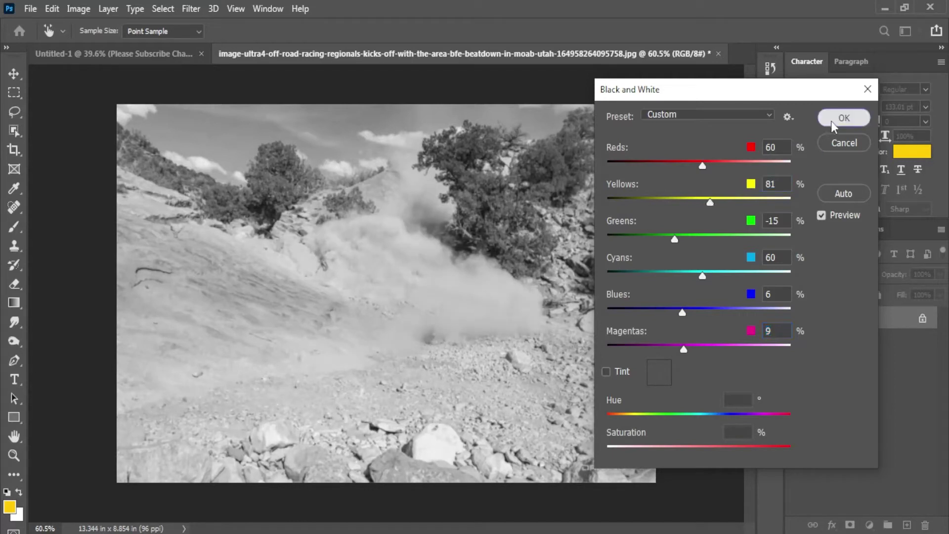
pyautogui.click(843, 118)
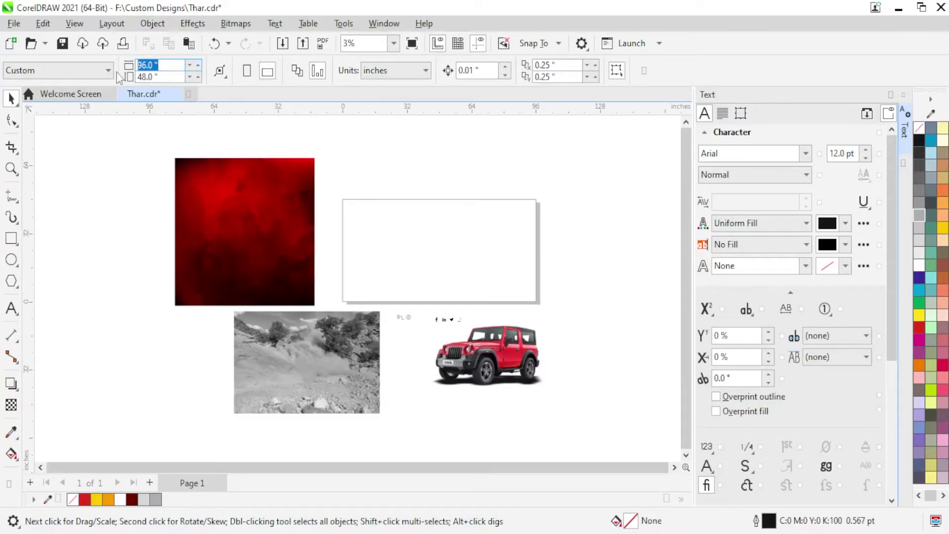
# Step: Draw a rectangle, size it 96 × 48 inches, and centre it on the page
pyautogui.doubleClick(151, 76)
pyautogui.click(11, 238)
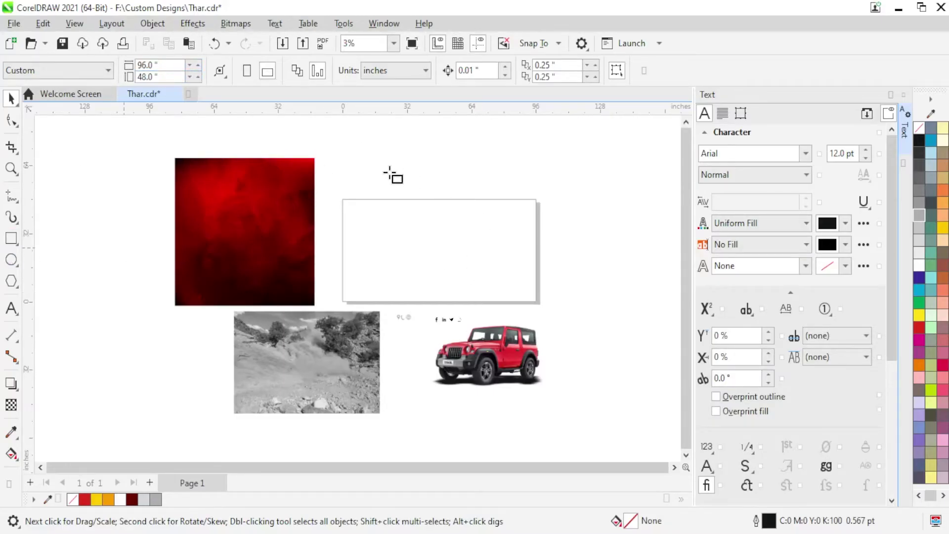
pyautogui.moveTo(478, 261); pyautogui.dragTo(338, 172)
pyautogui.doubleClick(167, 69)
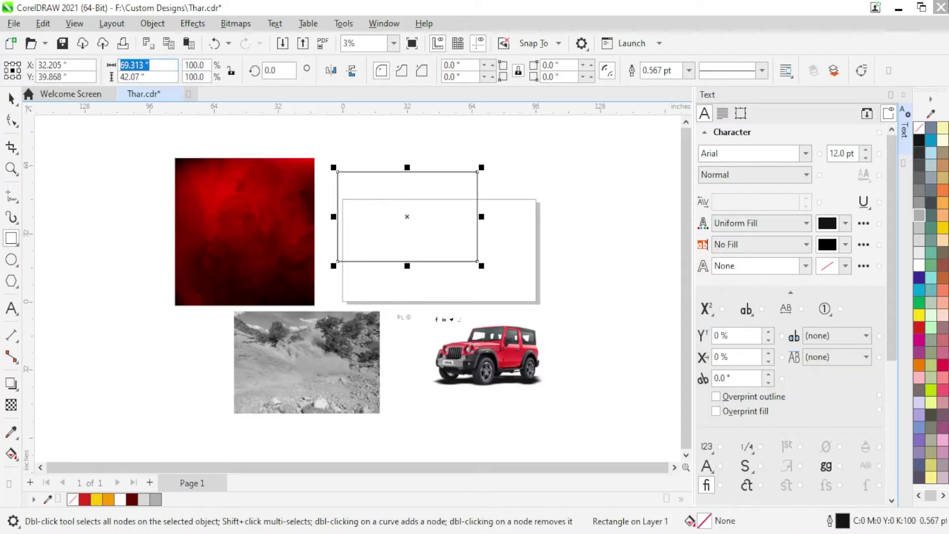
pyautogui.write('96')
pyautogui.press('Tab')
pyautogui.write('48')
pyautogui.press('Return')
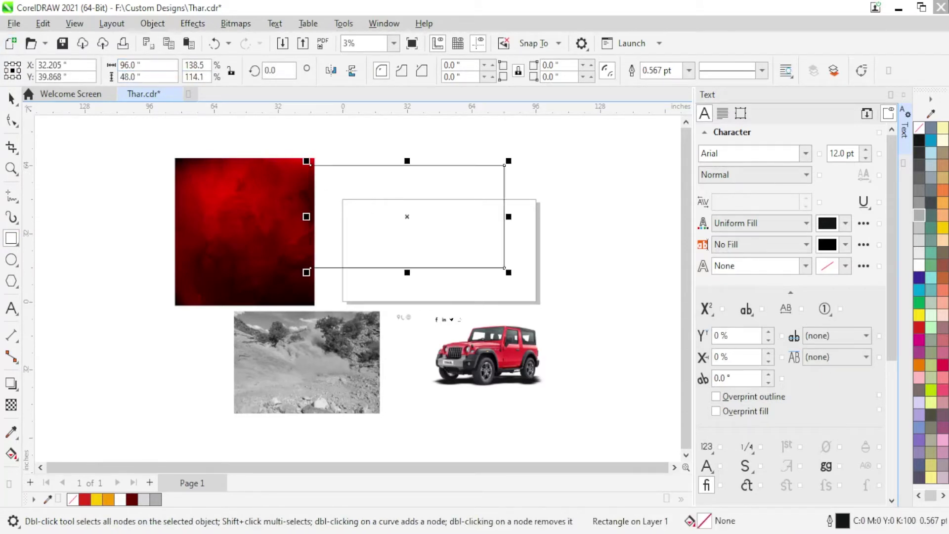
pyautogui.press('p')
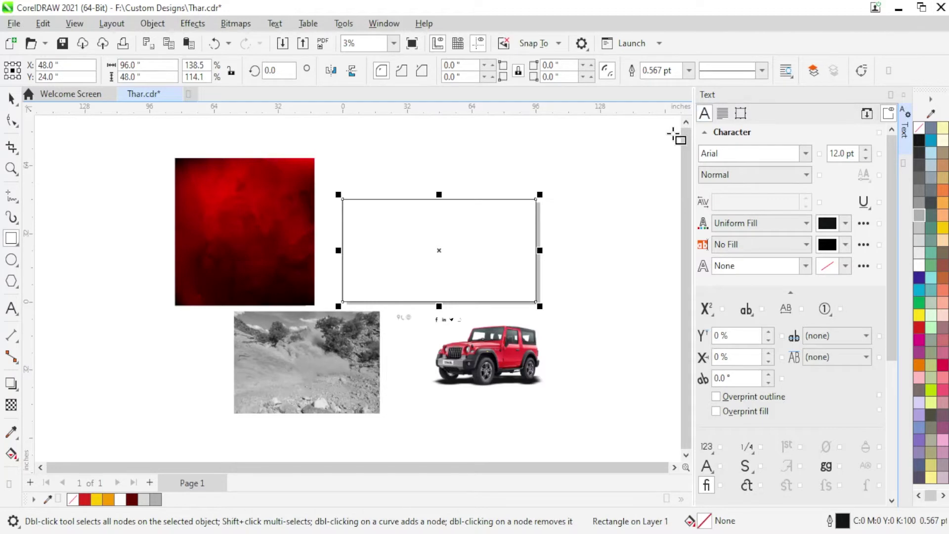
pyautogui.click(66, 196)
# Step: Draw a tall narrow strip at the page's right edge, flush with the banner's edge
pyautogui.click(11, 237)
pyautogui.scroll(2, 557, 208)
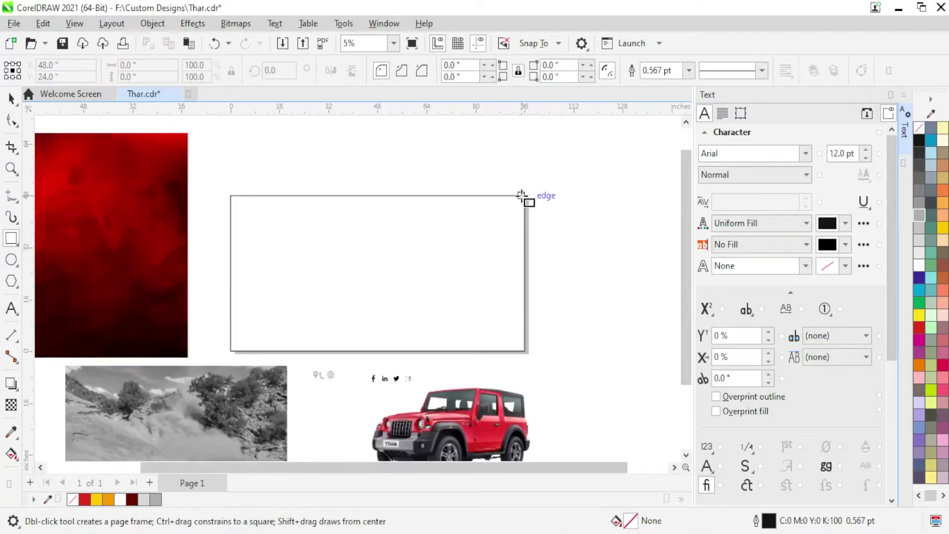
pyautogui.moveTo(517, 197); pyautogui.dragTo(460, 351)
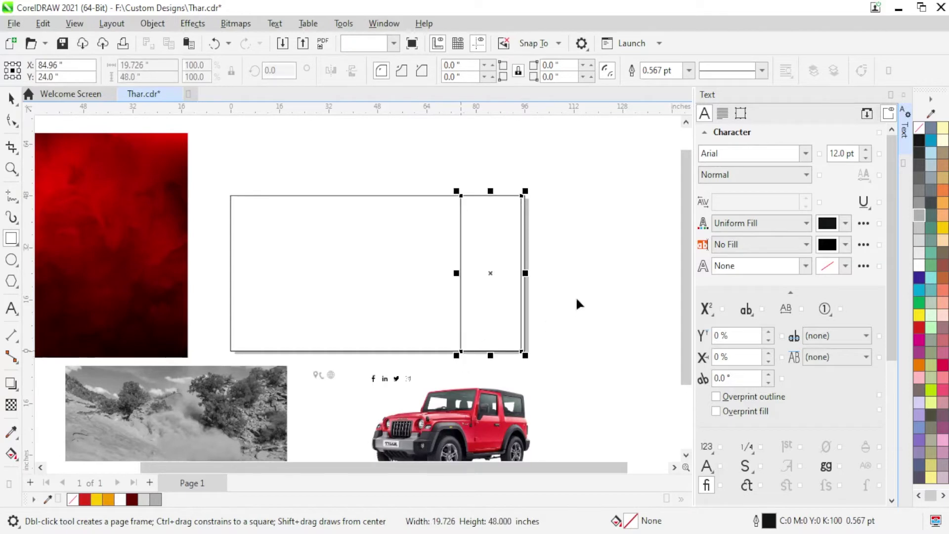
pyautogui.press('space')
pyautogui.click(400, 310)
pyautogui.moveTo(518, 313); pyautogui.dragTo(521, 313)
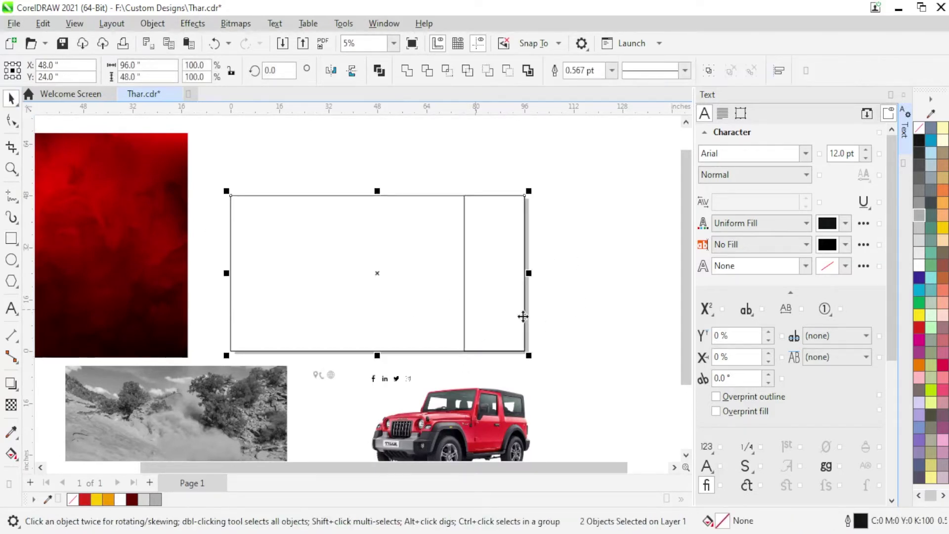
pyautogui.click(461, 273)
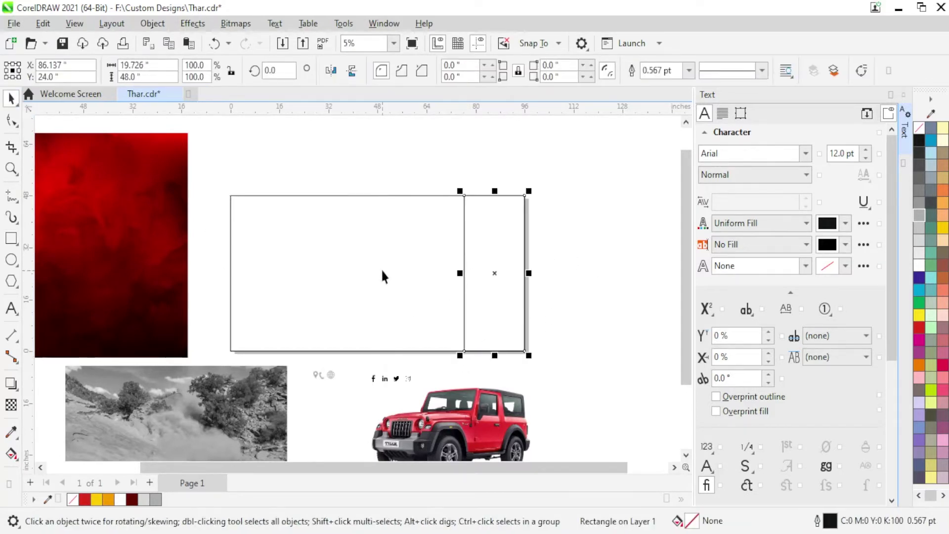
pyautogui.click(10, 120)
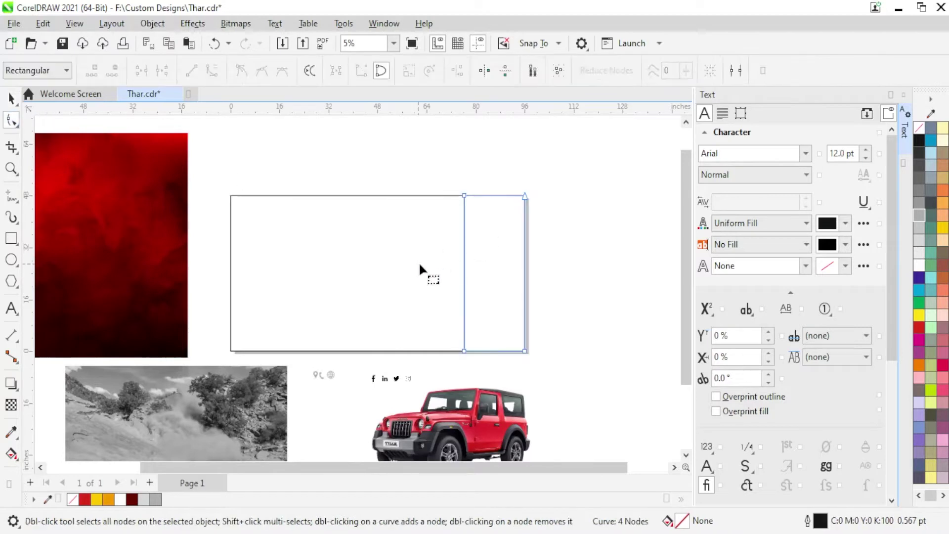
# Step: Add two nodes on the strip's left edge and pull them left into a diagonal
pyautogui.doubleClick(464, 245)
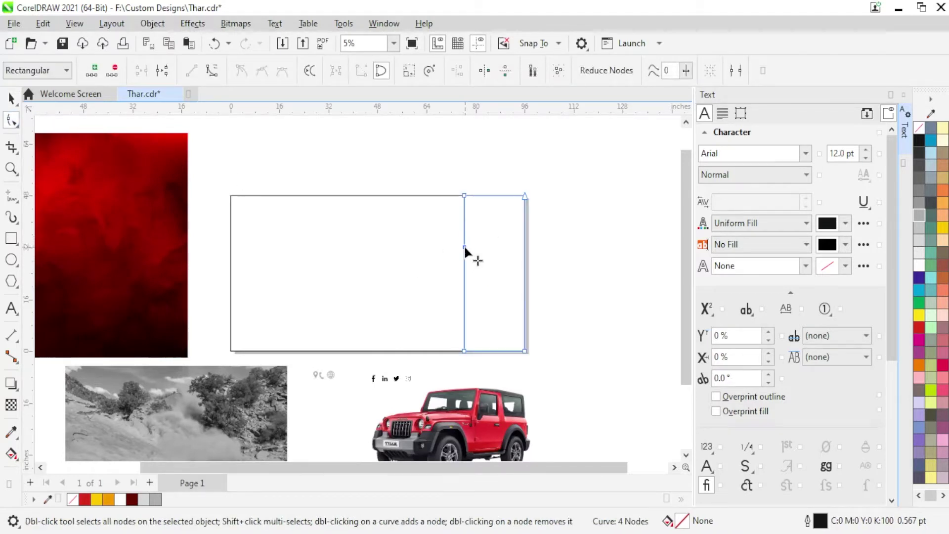
pyautogui.moveTo(464, 245); pyautogui.dragTo(454, 237)
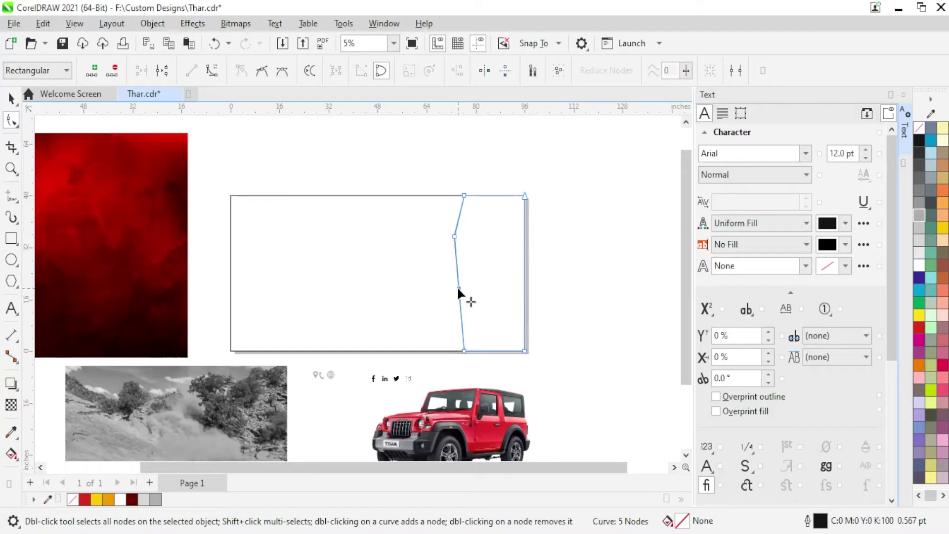
pyautogui.doubleClick(458, 291)
pyautogui.moveTo(458, 292); pyautogui.dragTo(395, 314)
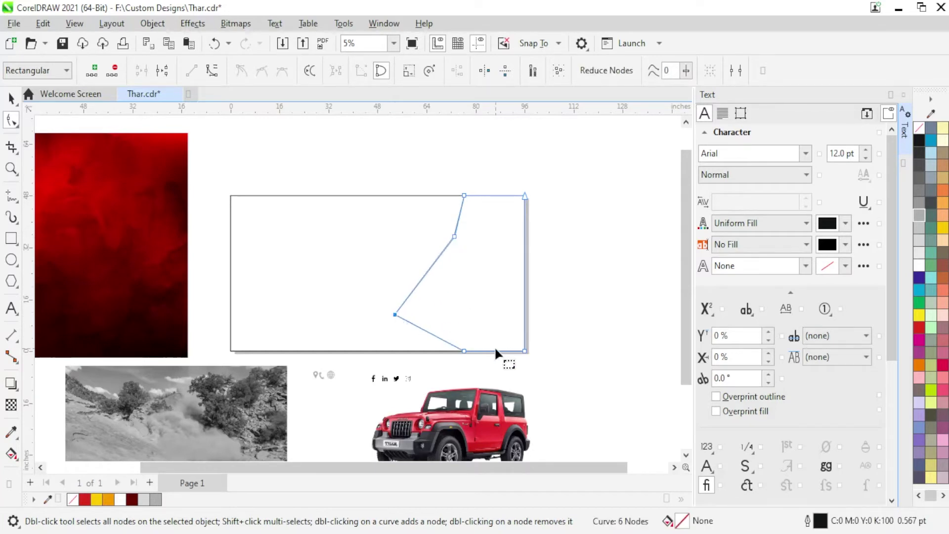
pyautogui.moveTo(463, 351); pyautogui.dragTo(468, 350)
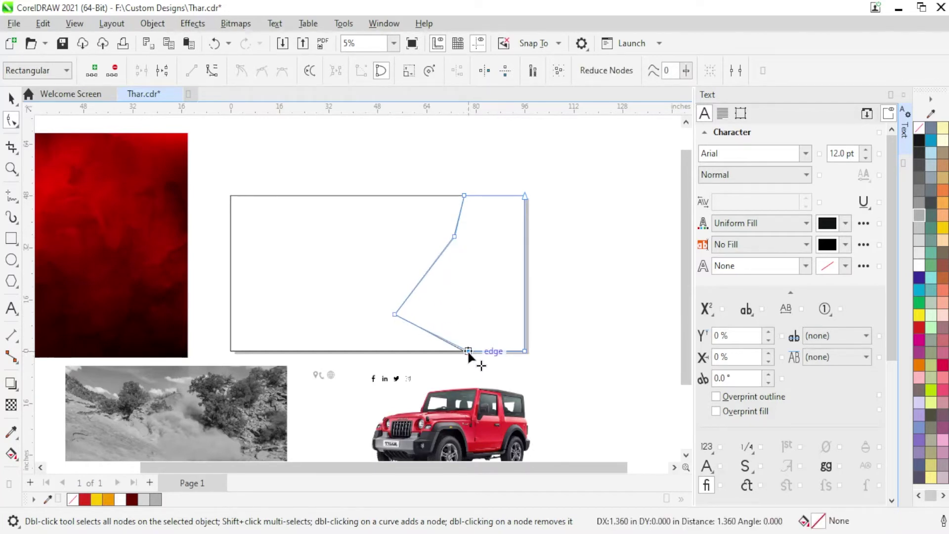
pyautogui.scroll(1, 459, 217)
# Step: Convert the upper and lower edge segments to curves, bending the upper into a leftward bulge
pyautogui.click(461, 214)
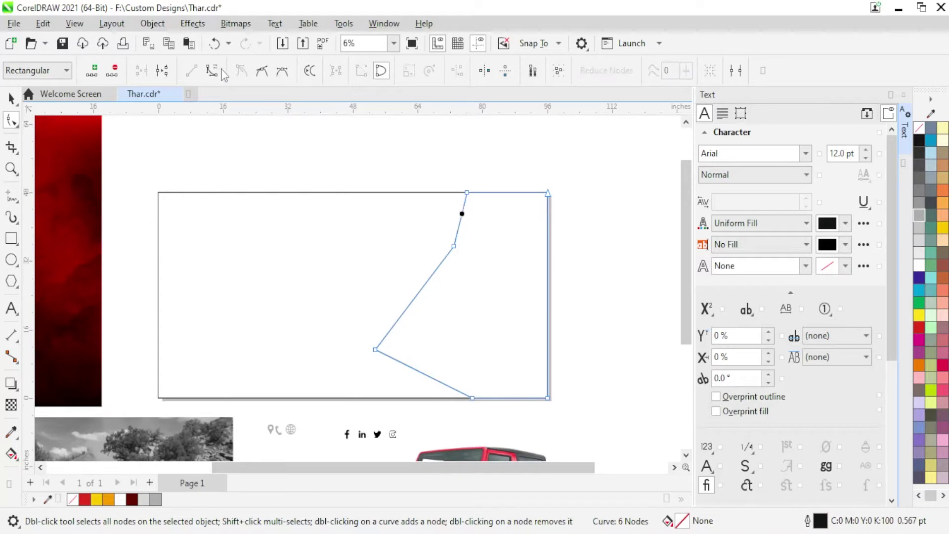
pyautogui.click(460, 225)
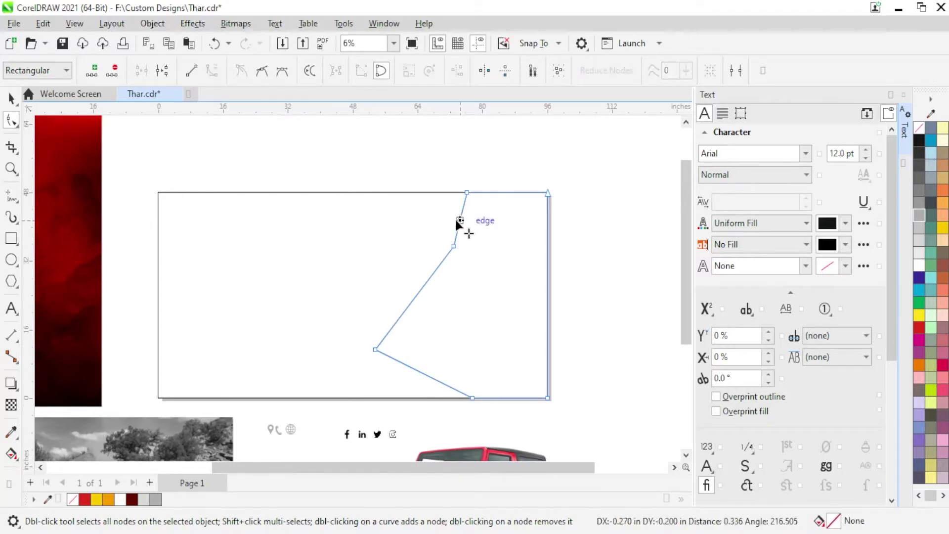
pyautogui.moveTo(455, 218); pyautogui.dragTo(448, 218)
pyautogui.scroll(-1, 481, 196)
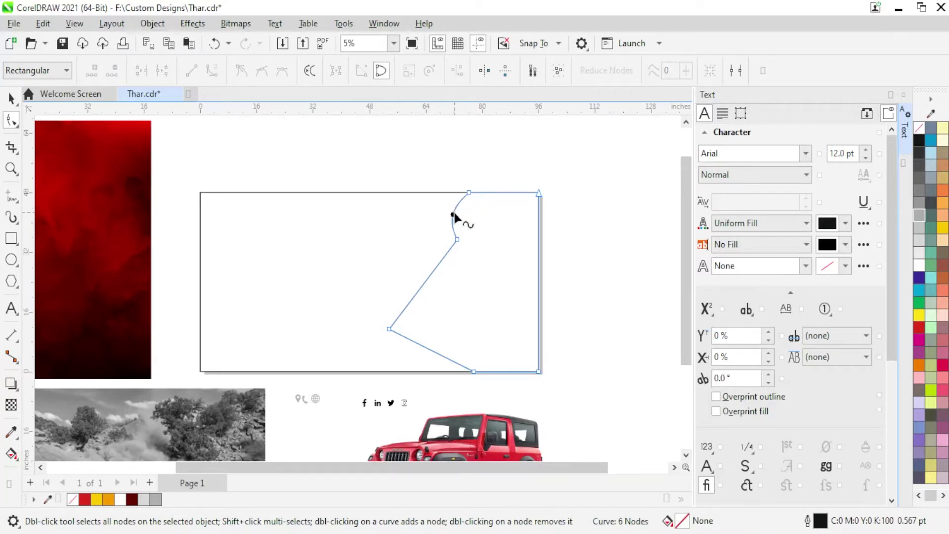
pyautogui.moveTo(456, 213); pyautogui.dragTo(448, 210)
pyautogui.click(443, 259)
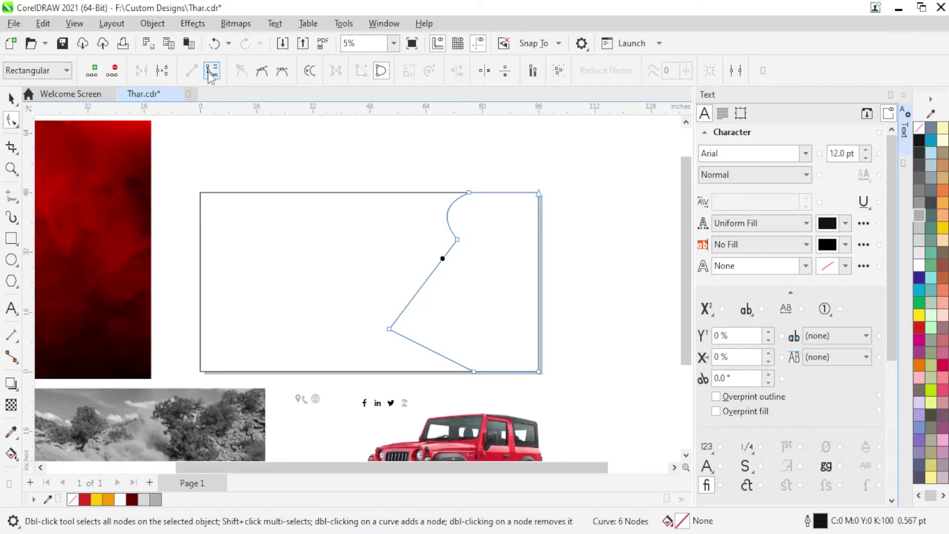
pyautogui.click(211, 72)
# Step: Smooth the middle node and bulge the lower segment into an S-curve
pyautogui.moveTo(437, 268); pyautogui.dragTo(473, 250)
pyautogui.rightClick(456, 237)
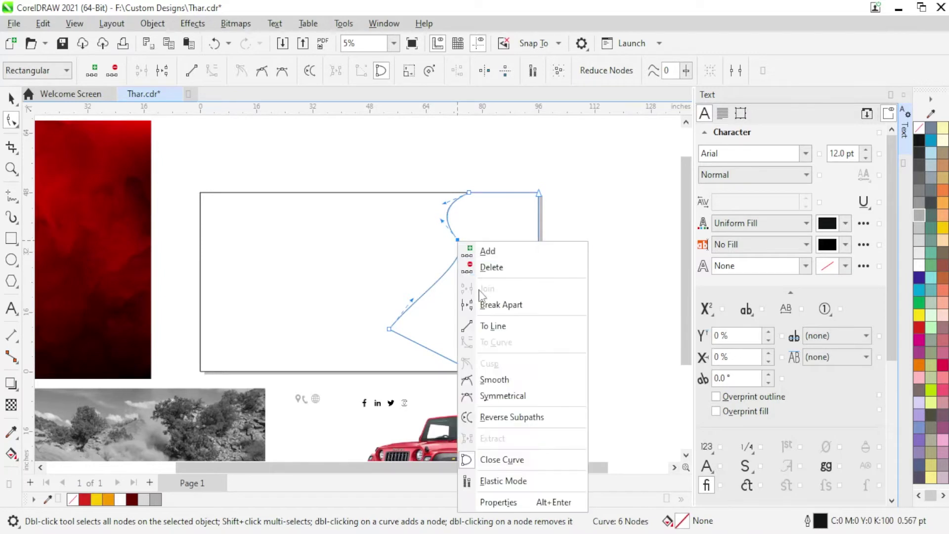
pyautogui.click(497, 381)
pyautogui.moveTo(410, 300); pyautogui.dragTo(371, 272)
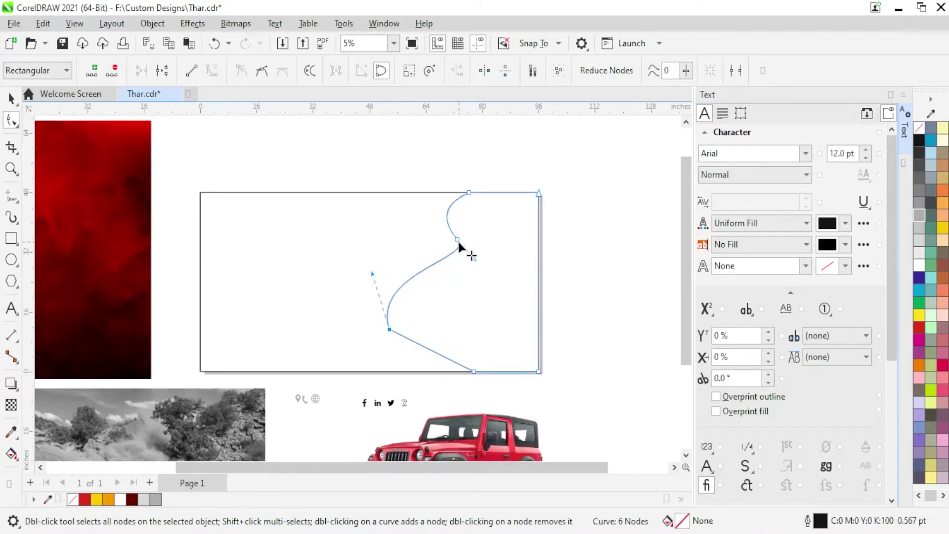
pyautogui.moveTo(456, 238); pyautogui.dragTo(453, 235)
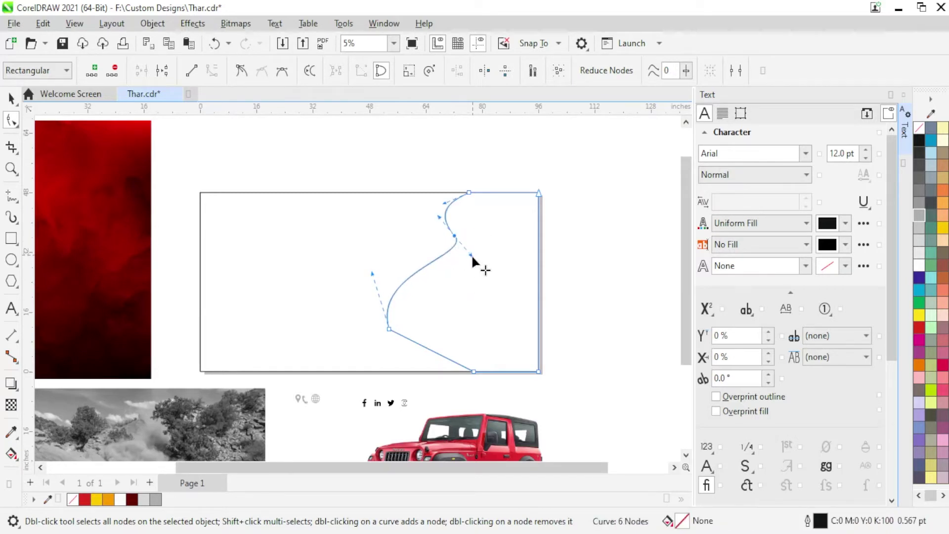
# Step: Curve the bottom segment and smooth the lower node for a sweeping bottom curve
pyautogui.click(421, 344)
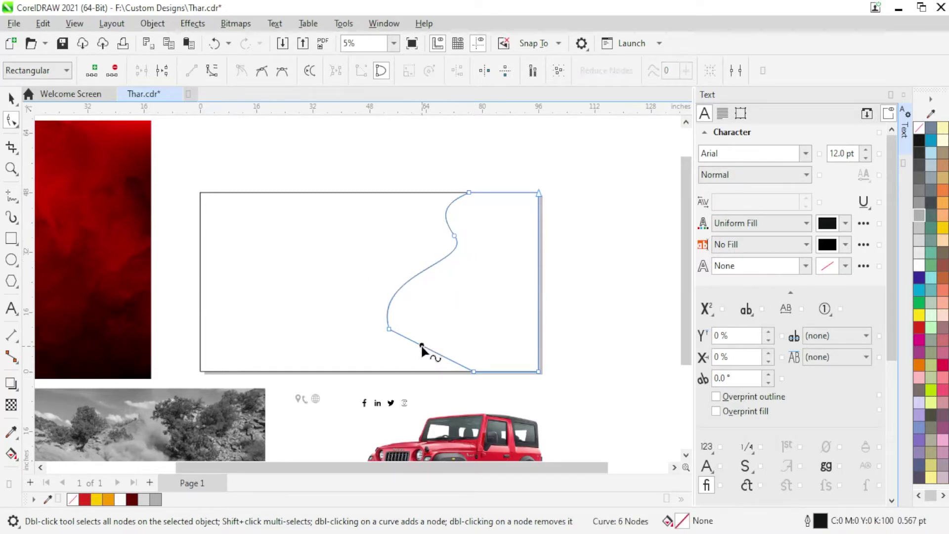
pyautogui.scroll(1, 430, 341)
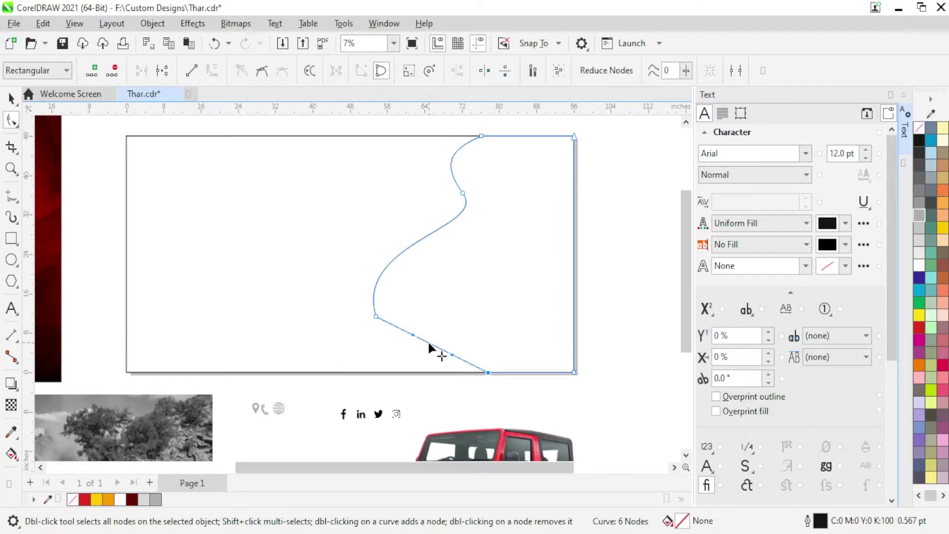
pyautogui.moveTo(428, 341)
pyautogui.mouseDown()
pyautogui.moveTo(413, 362)
pyautogui.moveTo(420, 357)
pyautogui.mouseUp()
pyautogui.moveTo(349, 307)
pyautogui.mouseDown()
pyautogui.moveTo(388, 325)
pyautogui.moveTo(404, 316)
pyautogui.mouseUp()
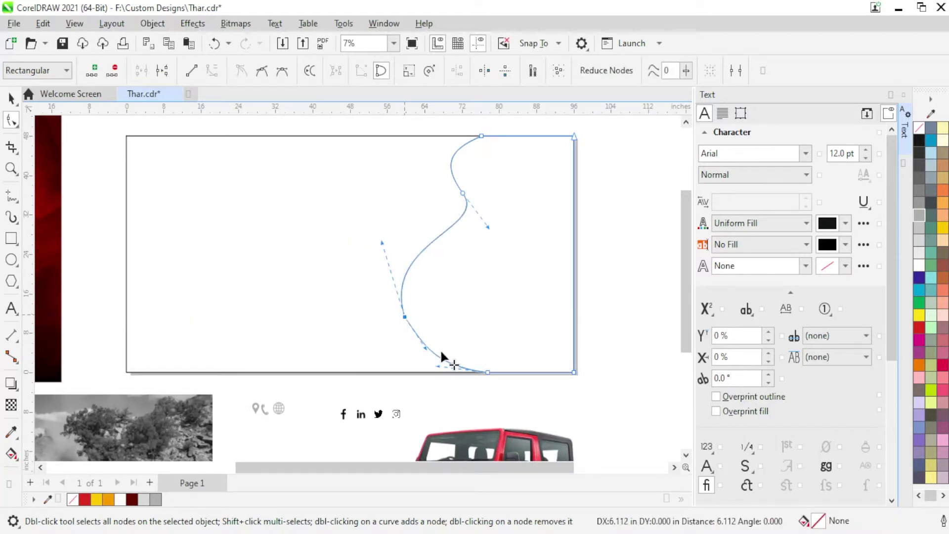
pyautogui.rightClick(404, 316)
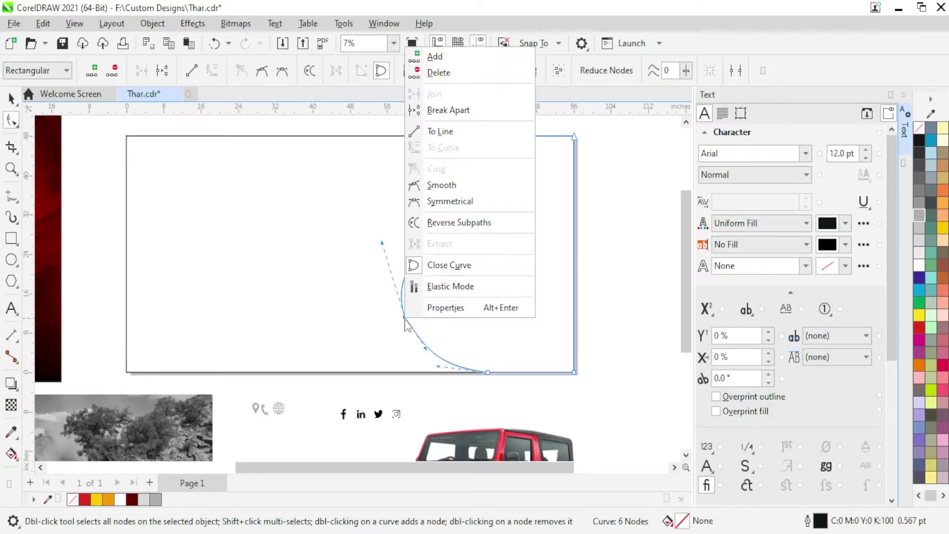
pyautogui.click(444, 184)
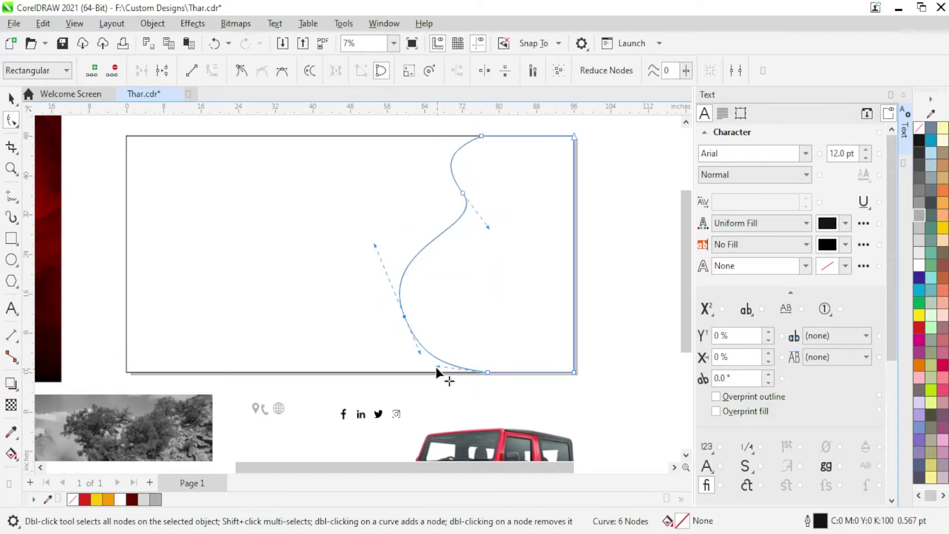
pyautogui.moveTo(436, 365); pyautogui.dragTo(444, 365)
pyautogui.moveTo(380, 249); pyautogui.dragTo(385, 261)
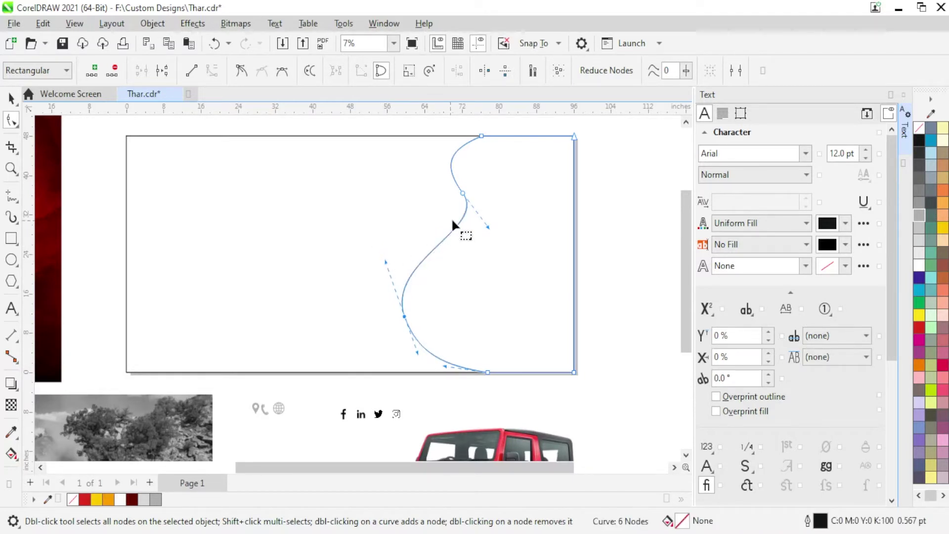
pyautogui.scroll(-1, 452, 217)
# Step: Review the shape, then adjust the top of the S-curve
pyautogui.click(10, 97)
pyautogui.scroll(-2, 541, 241)
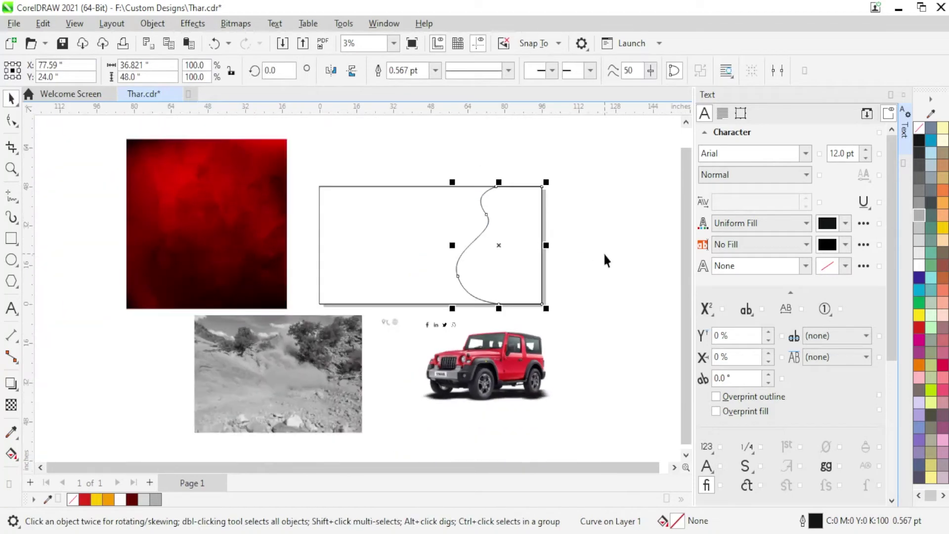
pyautogui.scroll(1, 604, 255)
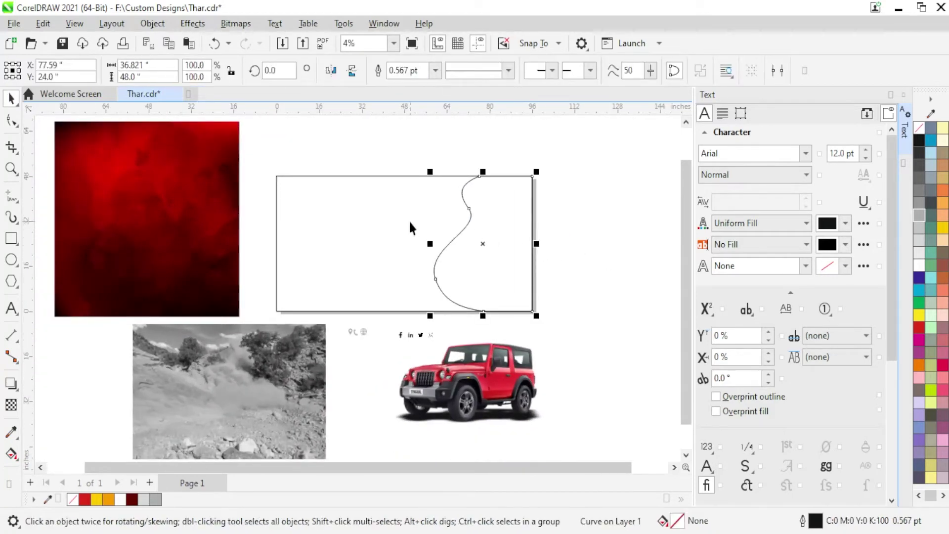
pyautogui.scroll(-1, 490, 202)
pyautogui.scroll(1, 490, 201)
pyautogui.scroll(1, 491, 201)
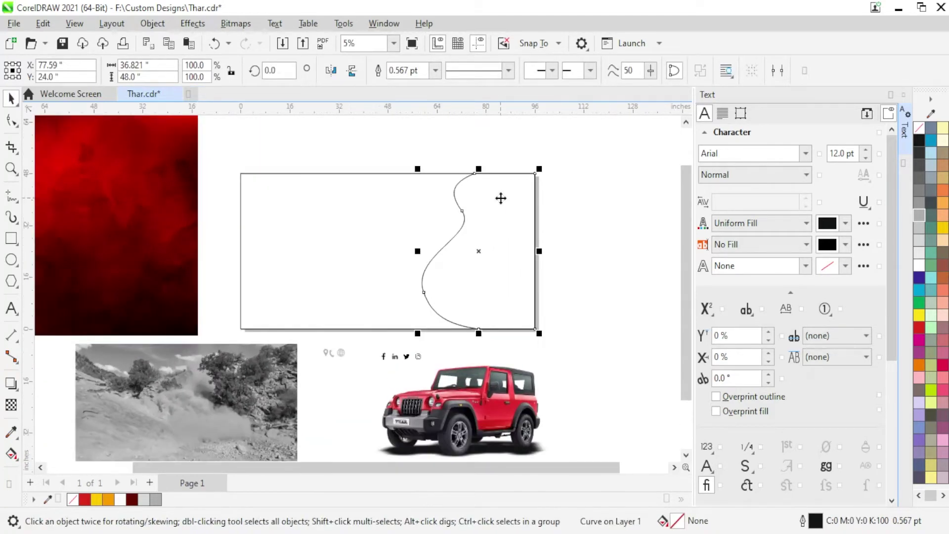
pyautogui.click(11, 121)
pyautogui.scroll(1, 498, 177)
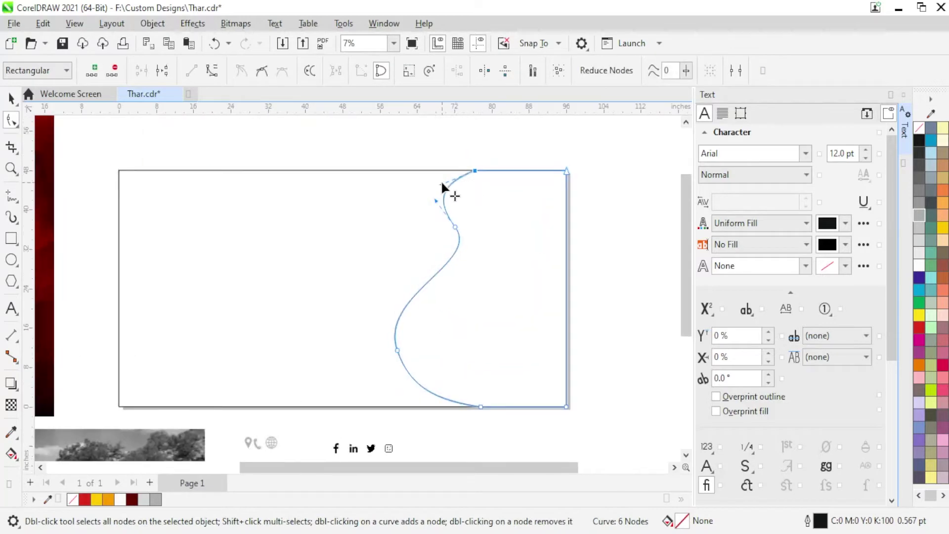
pyautogui.moveTo(441, 180); pyautogui.dragTo(432, 176)
pyautogui.scroll(-1, 473, 217)
pyautogui.scroll(-1, 476, 221)
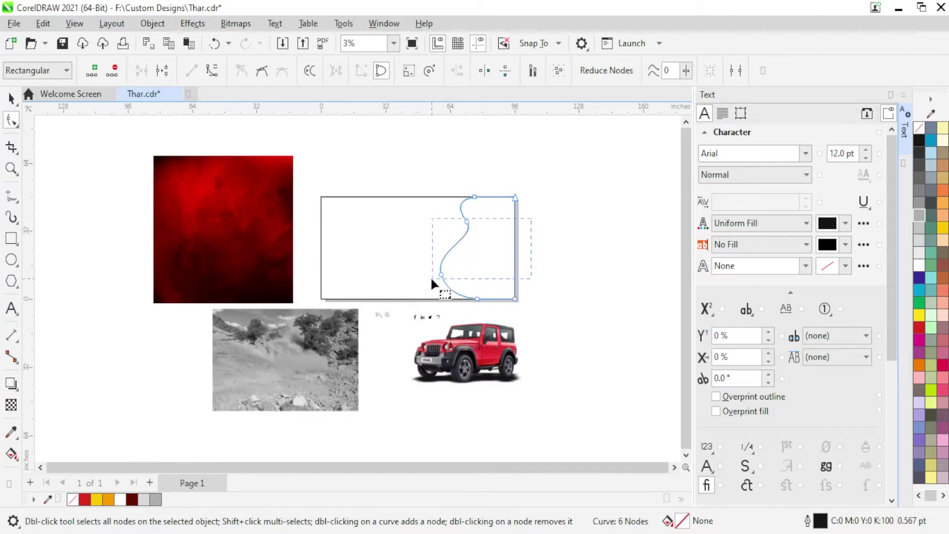
# Step: Fine-tune the middle curve nodes and drag the grey landscape photo onto the banner
pyautogui.moveTo(431, 279)
pyautogui.mouseDown()
pyautogui.moveTo(423, 278)
pyautogui.moveTo(455, 286)
pyautogui.moveTo(462, 205)
pyautogui.mouseUp()
pyautogui.scroll(1, 459, 274)
pyautogui.moveTo(428, 278); pyautogui.dragTo(429, 277)
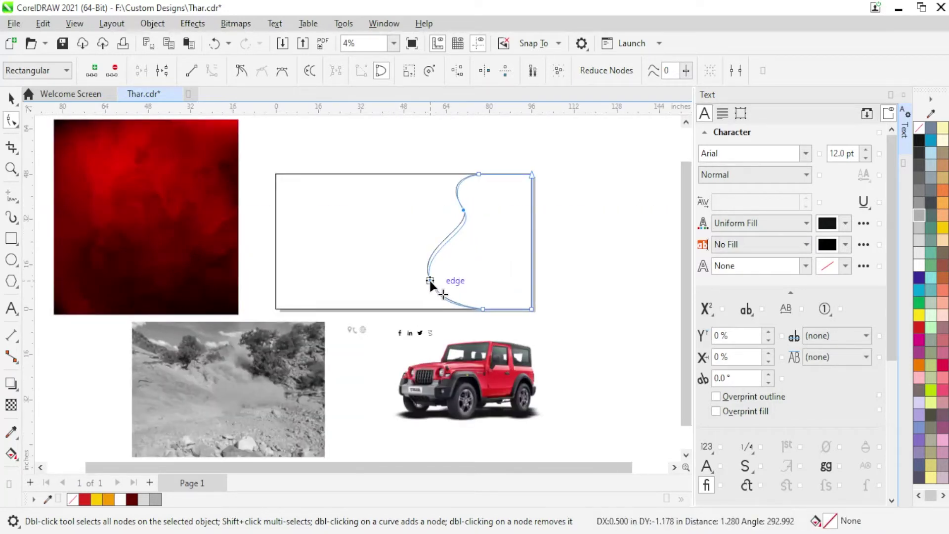
pyautogui.moveTo(423, 229); pyautogui.dragTo(424, 226)
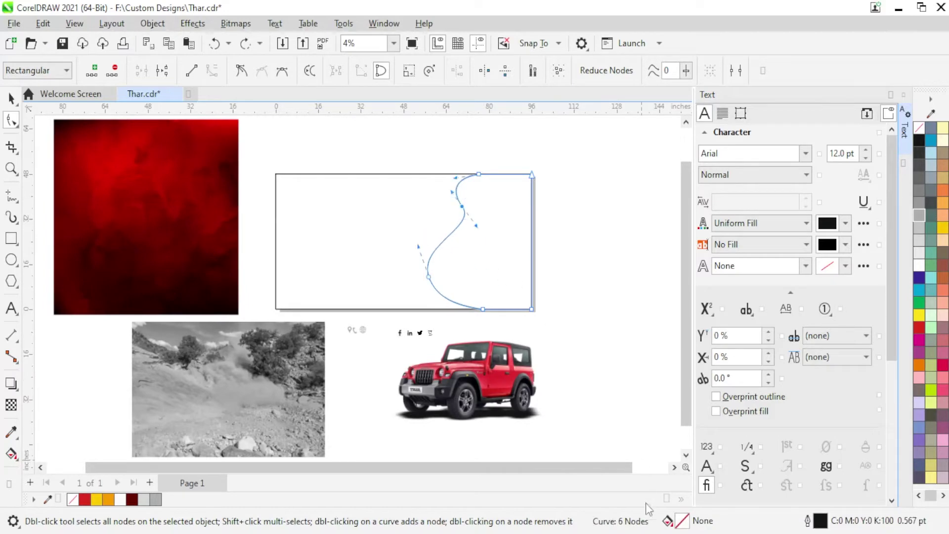
pyautogui.scroll(1, 512, 331)
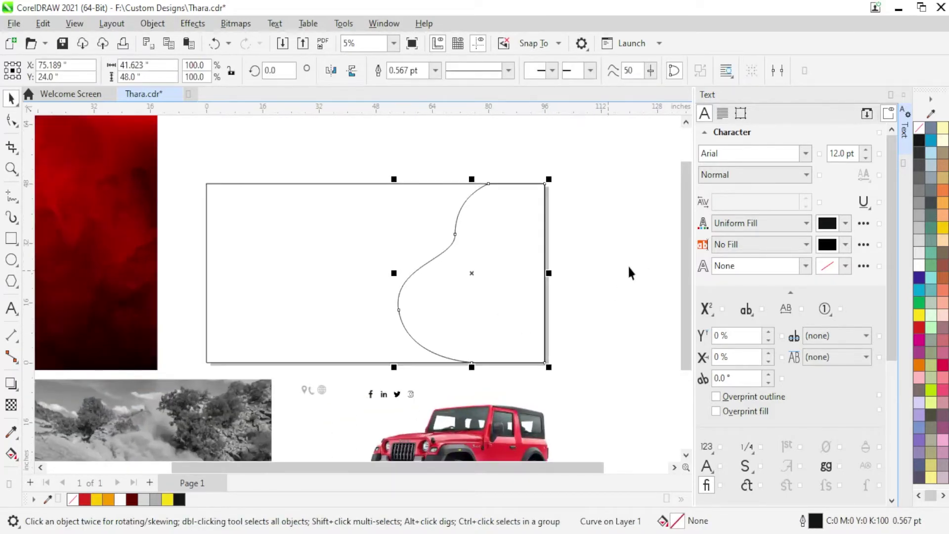
pyautogui.click(469, 311)
pyautogui.scroll(-2, 464, 172)
pyautogui.scroll(1, 394, 281)
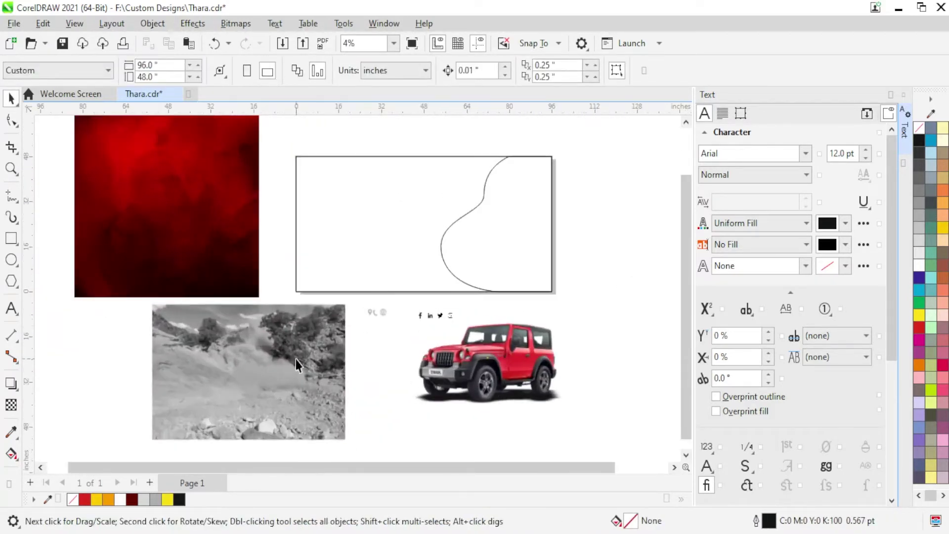
pyautogui.moveTo(227, 373)
pyautogui.mouseDown()
pyautogui.moveTo(540, 221)
pyautogui.moveTo(514, 221)
pyautogui.mouseUp()
# Step: Align the photo with the white frame and PowerClip it inside the curved shape
pyautogui.keyDown('shift'); pyautogui.click(381, 212); pyautogui.keyUp('shift')
pyautogui.press('c')
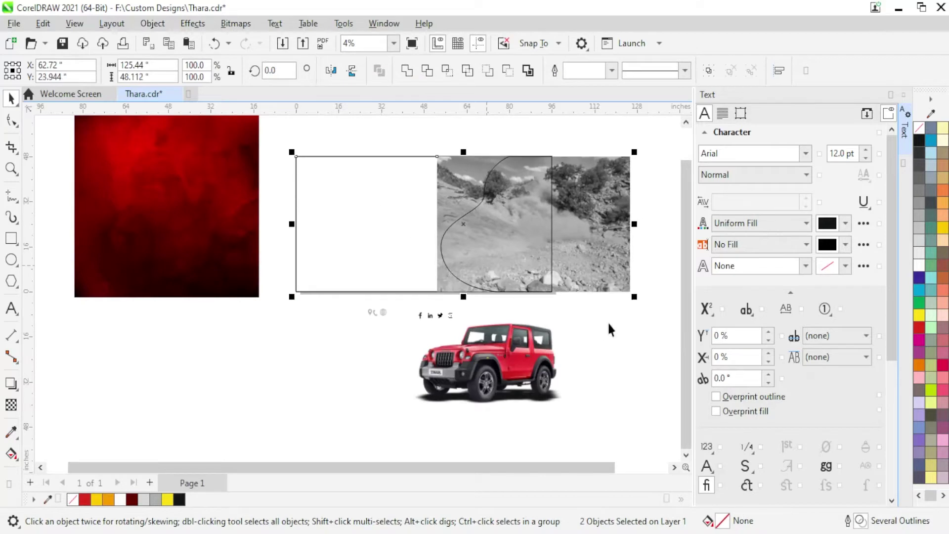
pyautogui.click(582, 243)
pyautogui.rightClick(583, 247)
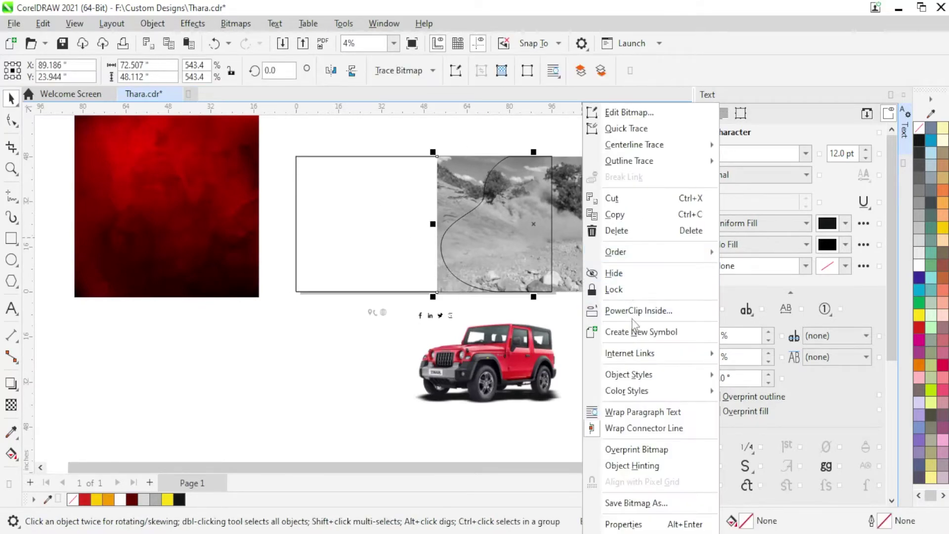
pyautogui.click(519, 257)
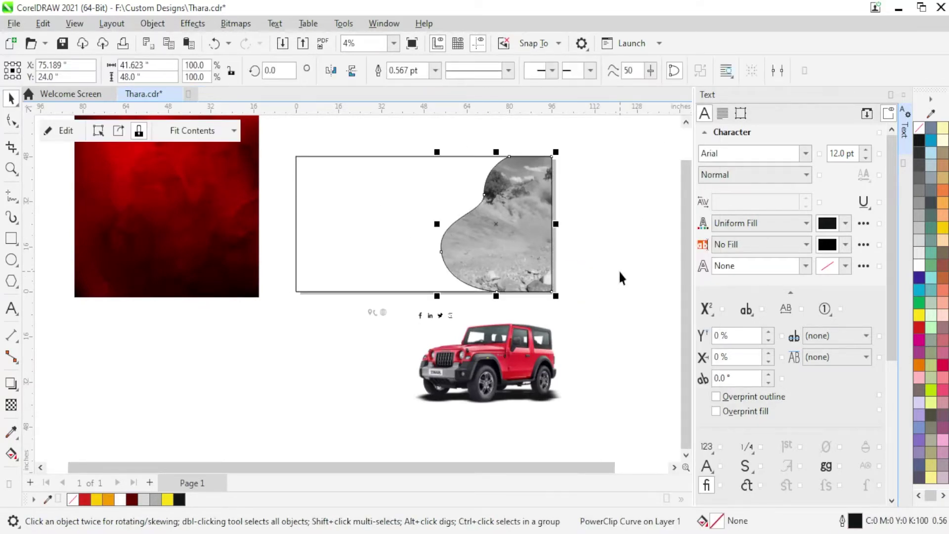
# Step: Edit the PowerClip contents, shifting the photo left to show the trees
pyautogui.rightClick(505, 218)
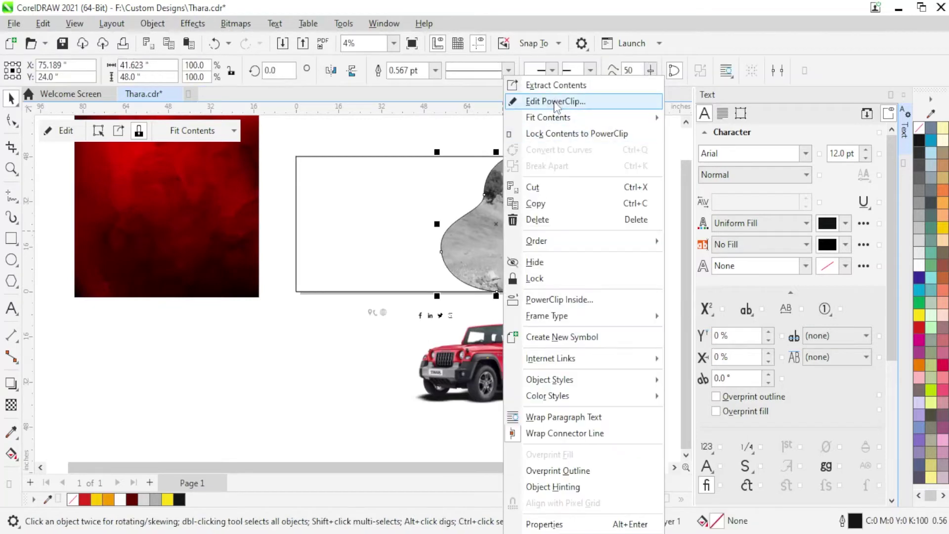
pyautogui.click(556, 101)
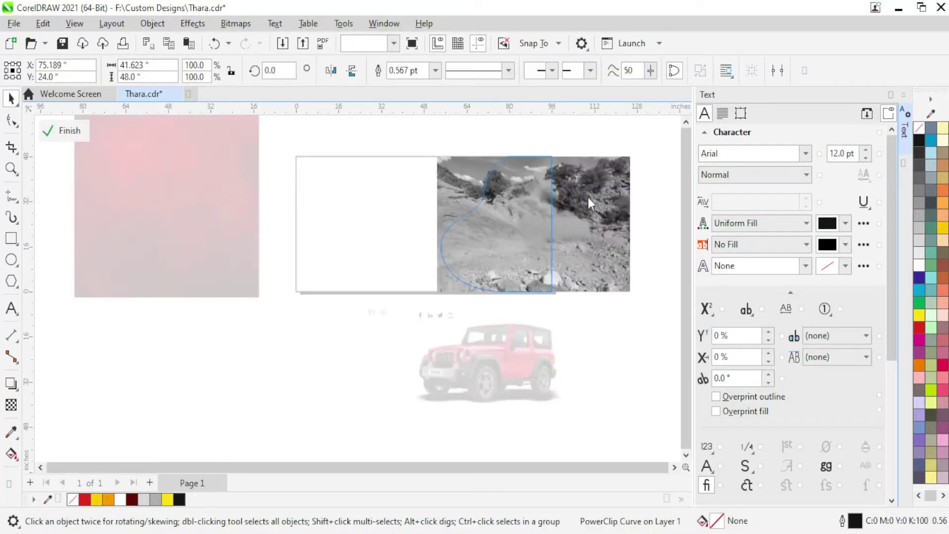
pyautogui.moveTo(586, 230); pyautogui.dragTo(566, 230)
pyautogui.rightClick(579, 229)
pyautogui.click(642, 96)
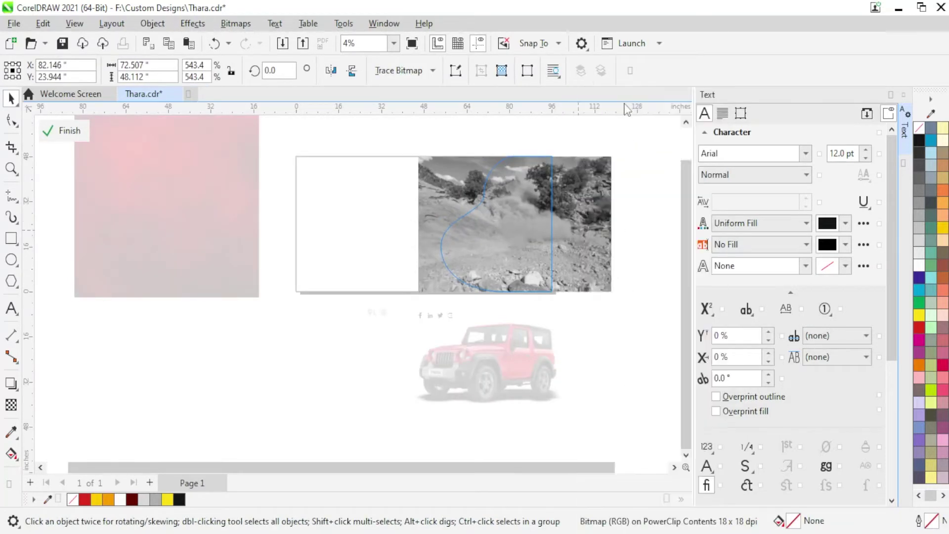
pyautogui.click(524, 365)
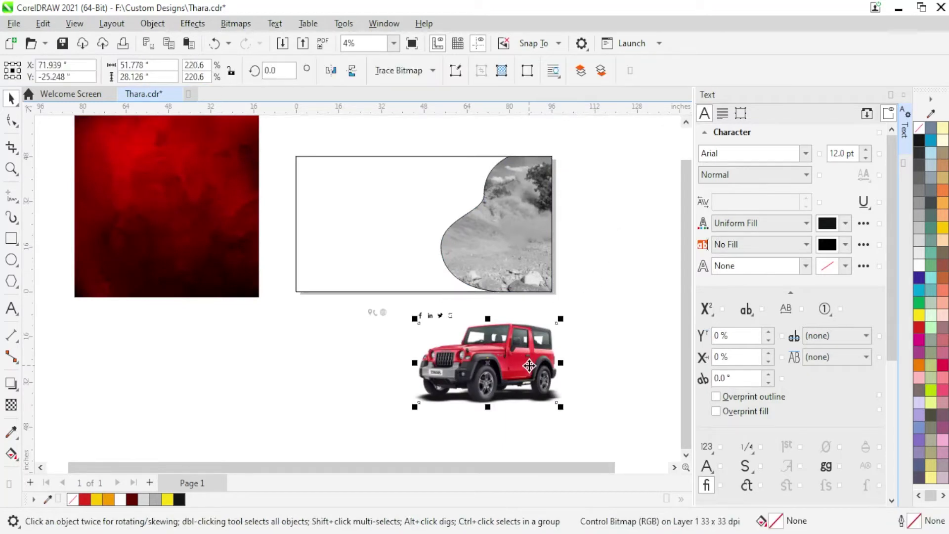
# Step: Try a drop shadow on the jeep with changed opacity, then remove it
pyautogui.click(10, 384)
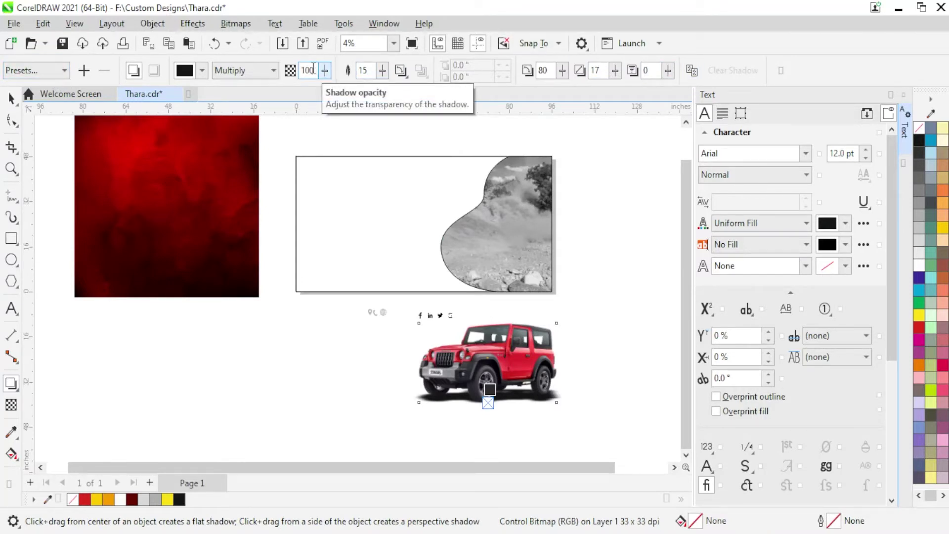
pyautogui.doubleClick(309, 70)
pyautogui.write('0')
pyautogui.press('Return')
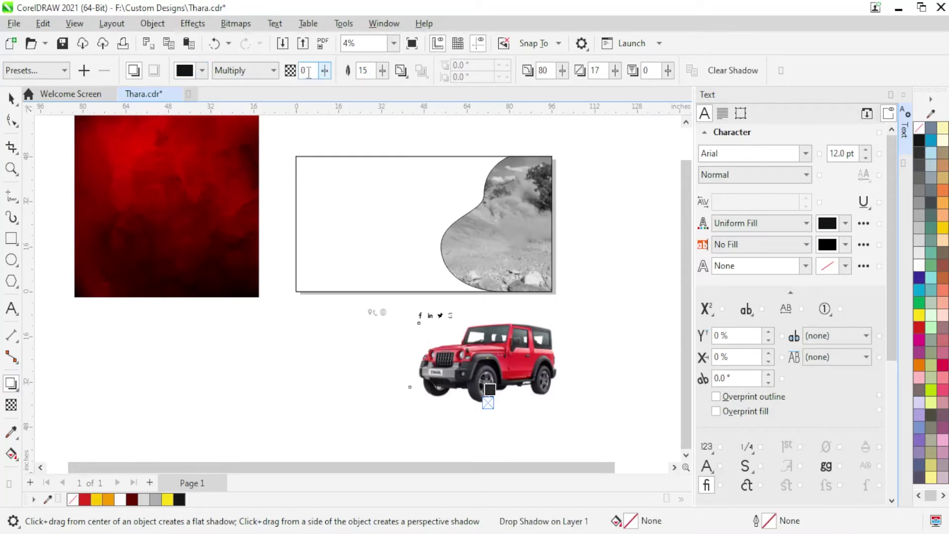
pyautogui.write('00')
pyautogui.press('Return')
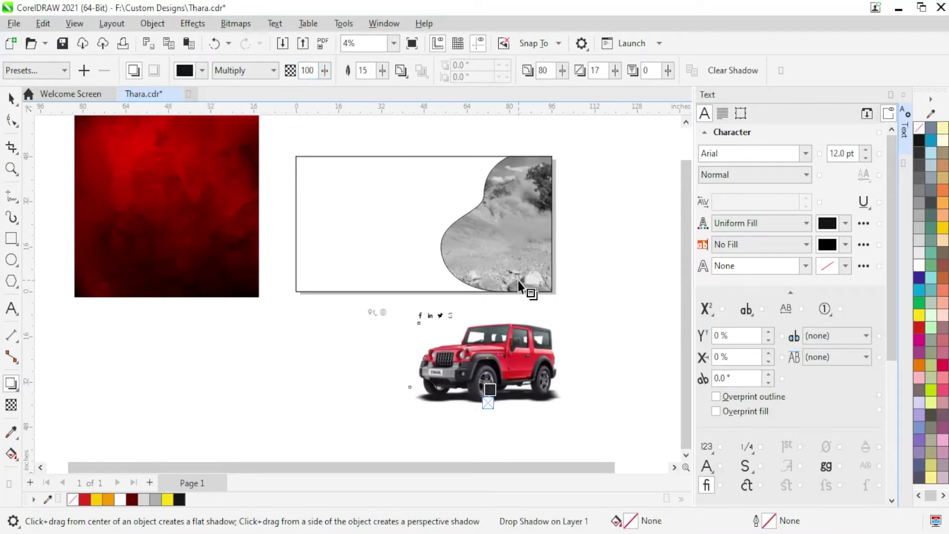
pyautogui.click(733, 70)
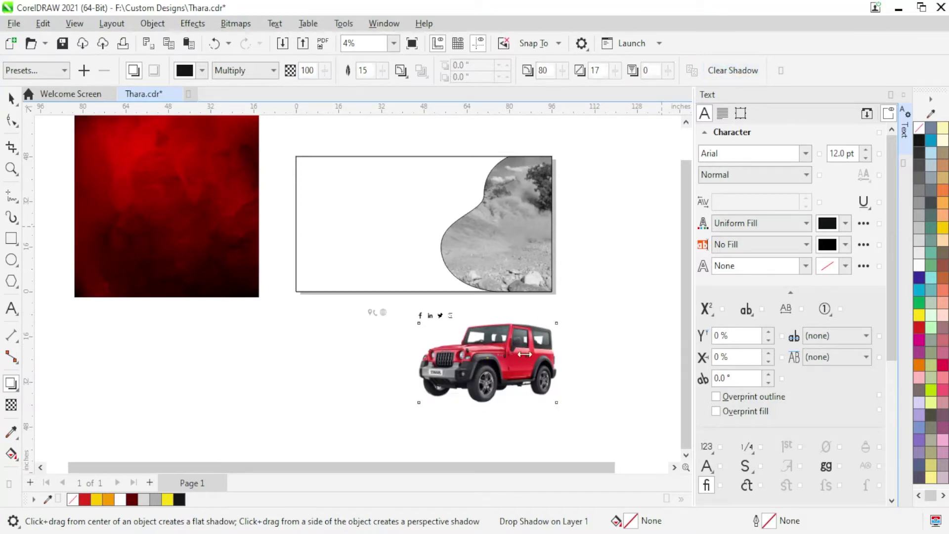
pyautogui.click(11, 97)
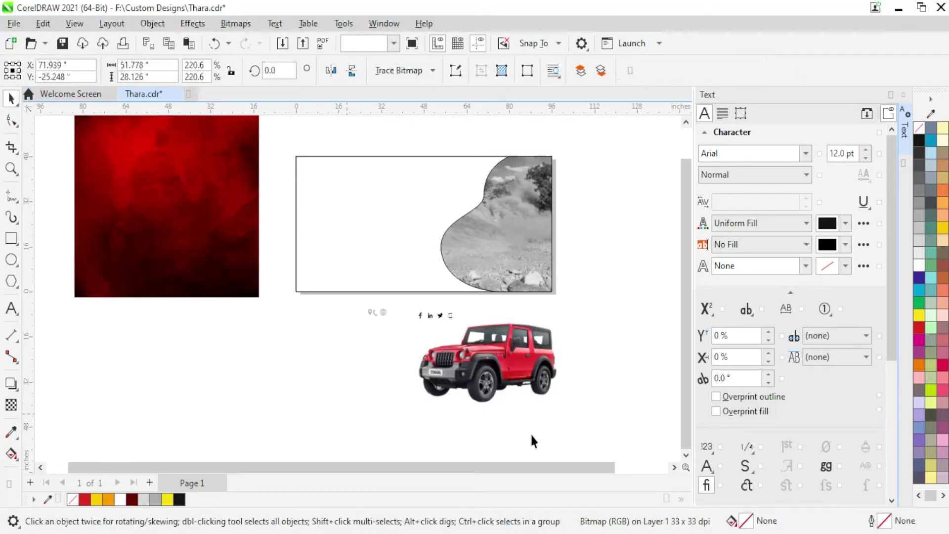
# Step: Drag a flat drop shadow from the jeep down onto the ground beneath it
pyautogui.scroll(1, 529, 432)
pyautogui.click(493, 364)
pyautogui.click(11, 385)
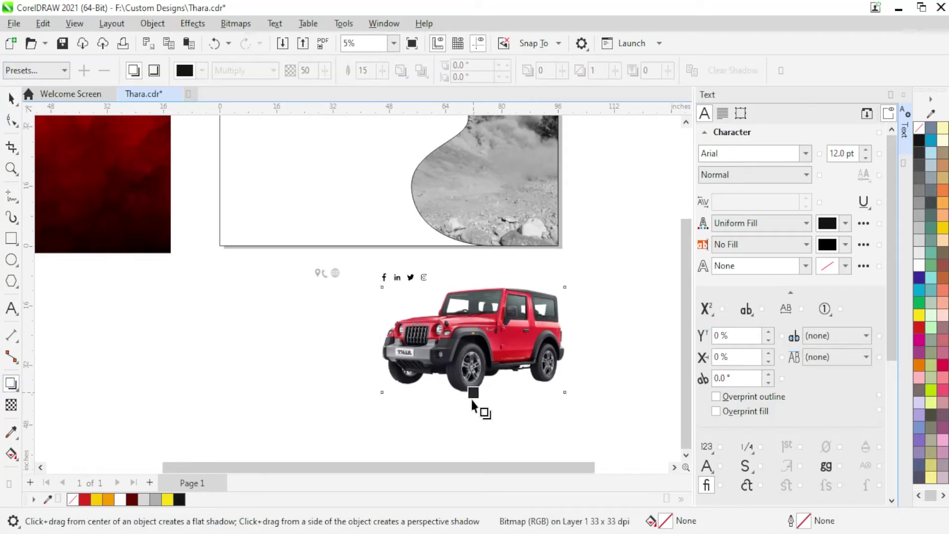
pyautogui.moveTo(472, 401); pyautogui.dragTo(477, 365)
pyautogui.scroll(1, 474, 378)
pyautogui.scroll(1, 475, 378)
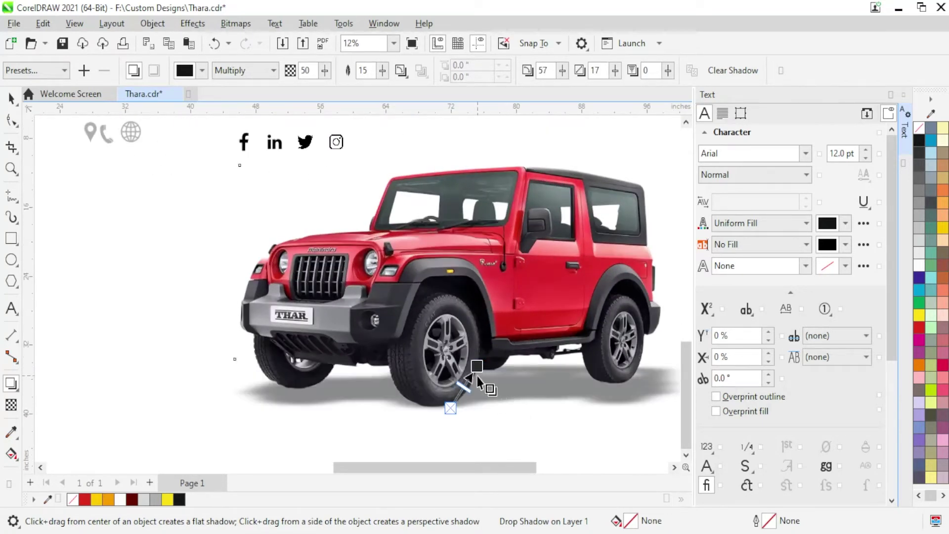
pyautogui.scroll(1, 476, 376)
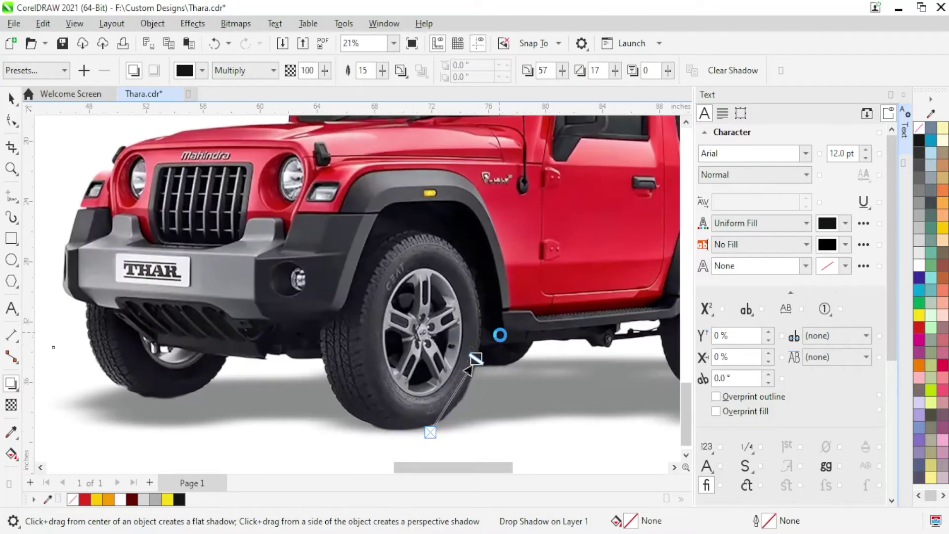
pyautogui.scroll(-1, 477, 335)
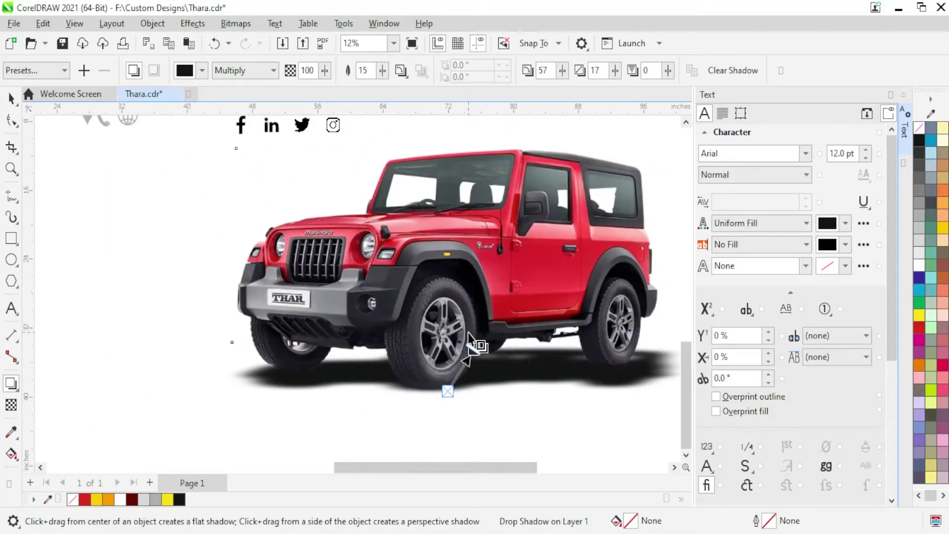
pyautogui.scroll(-1, 474, 339)
pyautogui.scroll(-1, 388, 335)
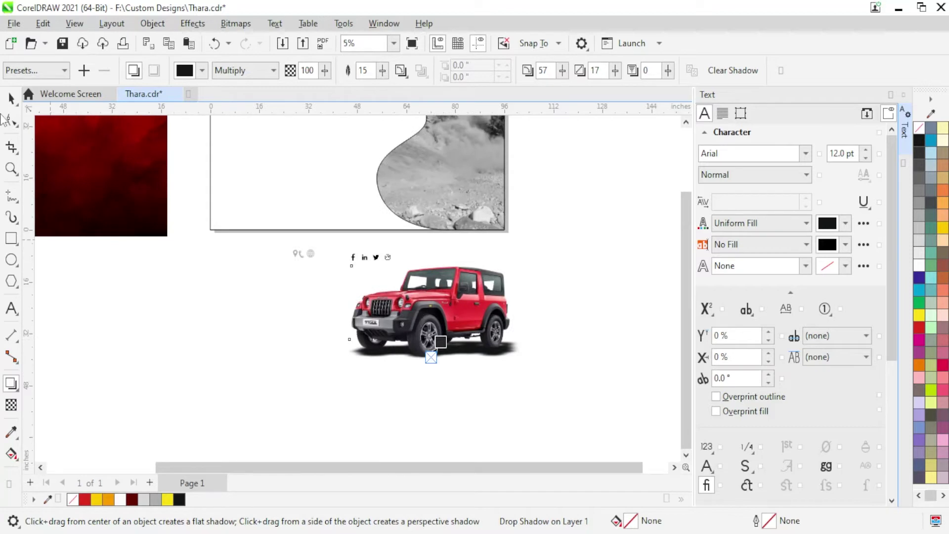
pyautogui.click(11, 98)
pyautogui.scroll(-1, 486, 392)
pyautogui.scroll(1, 465, 378)
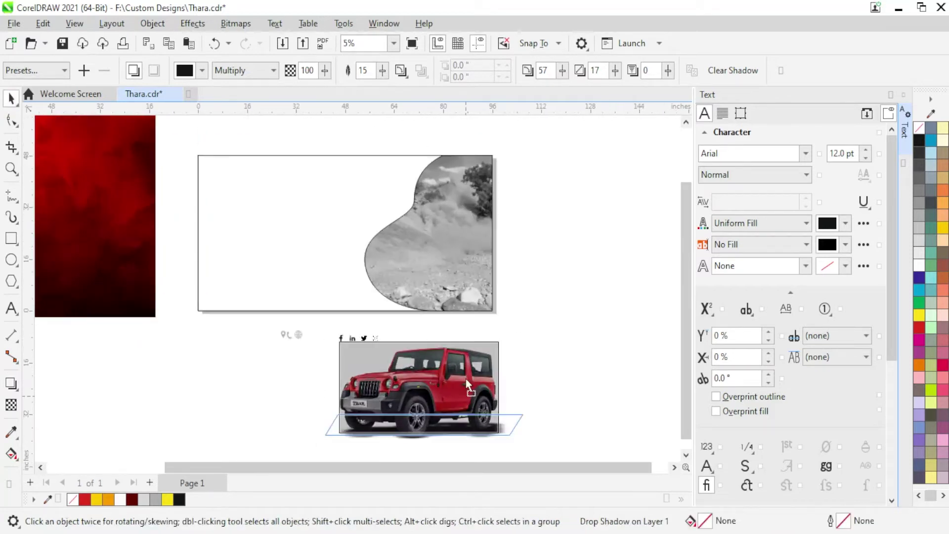
# Step: Place the shadowed red jeep inside the curved photo frame
pyautogui.moveTo(466, 378); pyautogui.dragTo(451, 266)
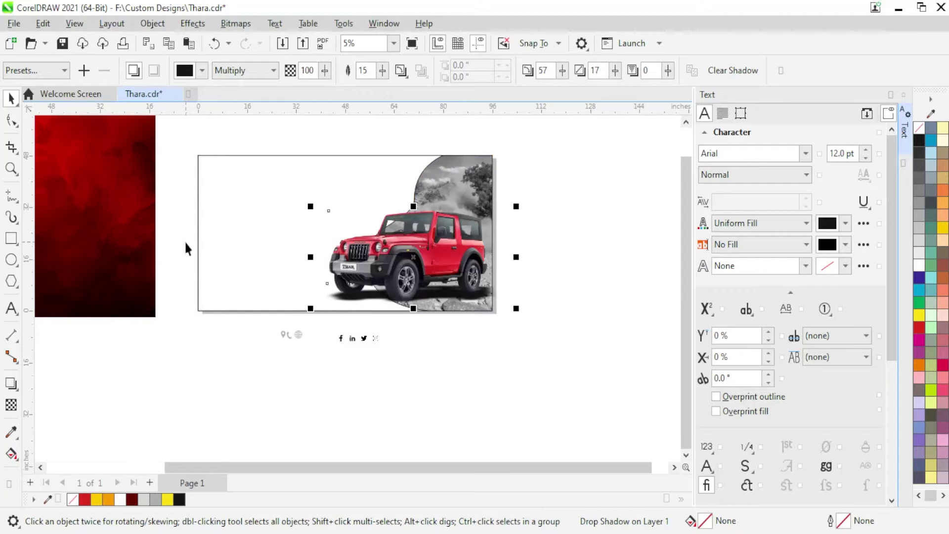
pyautogui.click(10, 121)
pyautogui.scroll(1, 568, 210)
pyautogui.scroll(1, 416, 268)
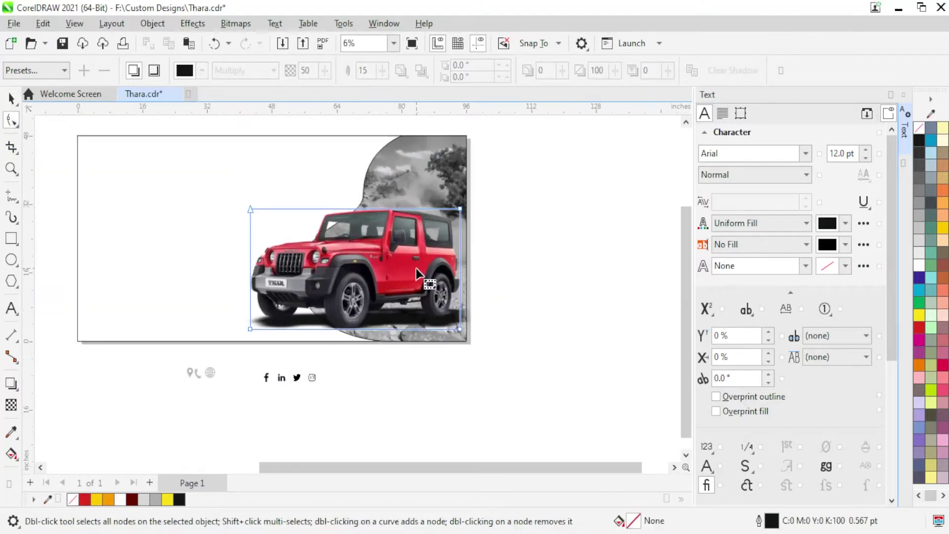
pyautogui.scroll(1, 470, 241)
pyautogui.click(10, 98)
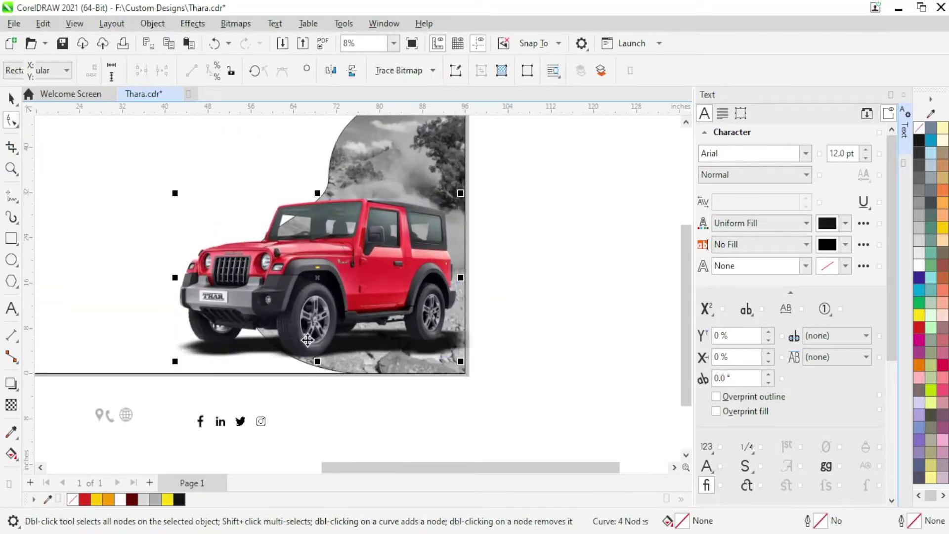
# Step: Check the jeep's drop shadow and outline with the Shape tool, then clear the selection
pyautogui.click(505, 344)
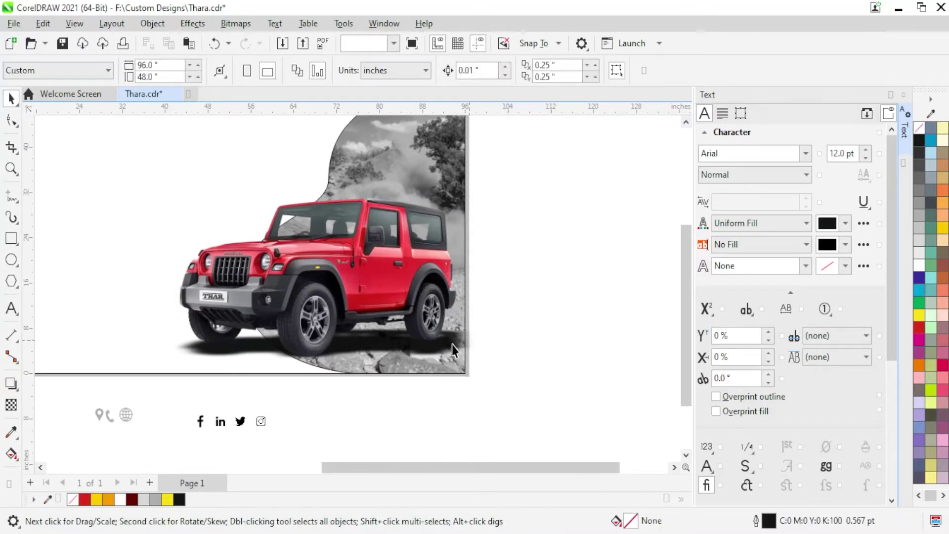
pyautogui.click(451, 345)
pyautogui.click(7, 121)
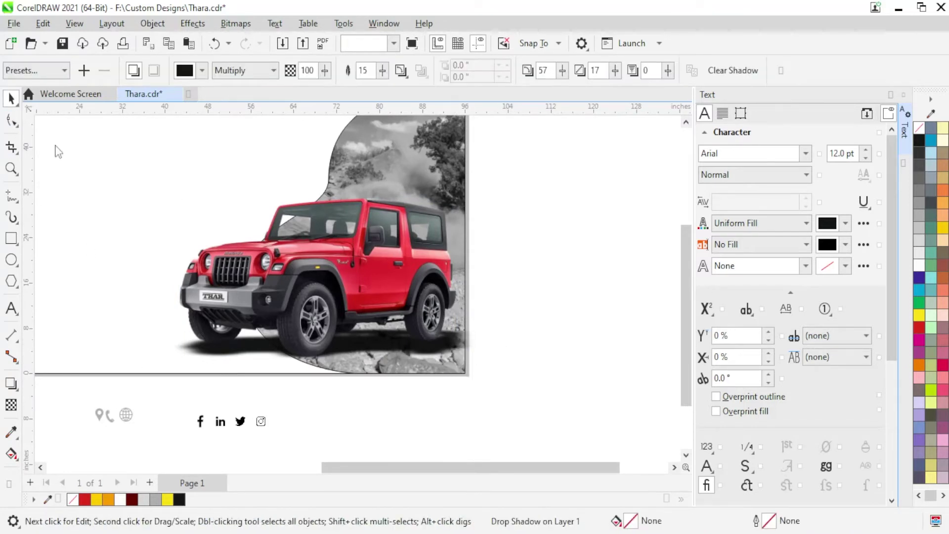
pyautogui.click(446, 351)
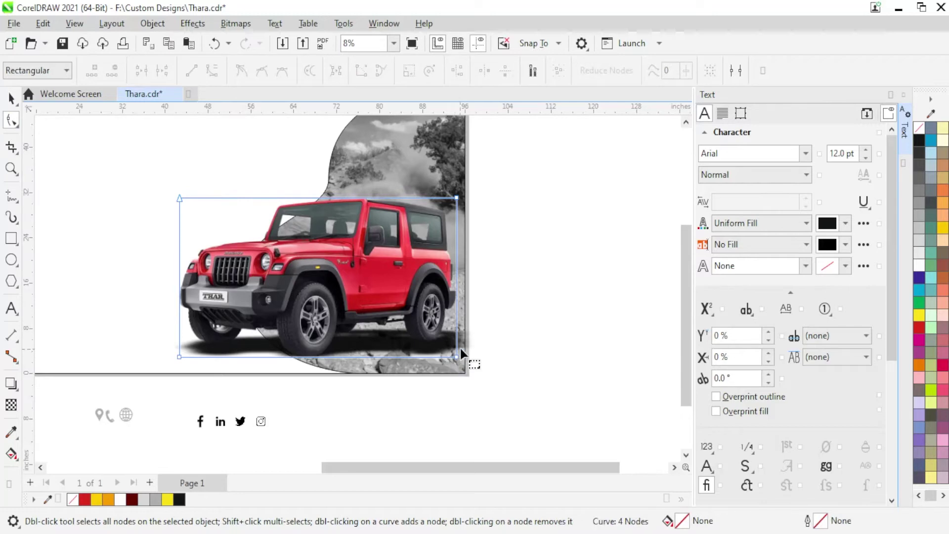
pyautogui.press('Escape')
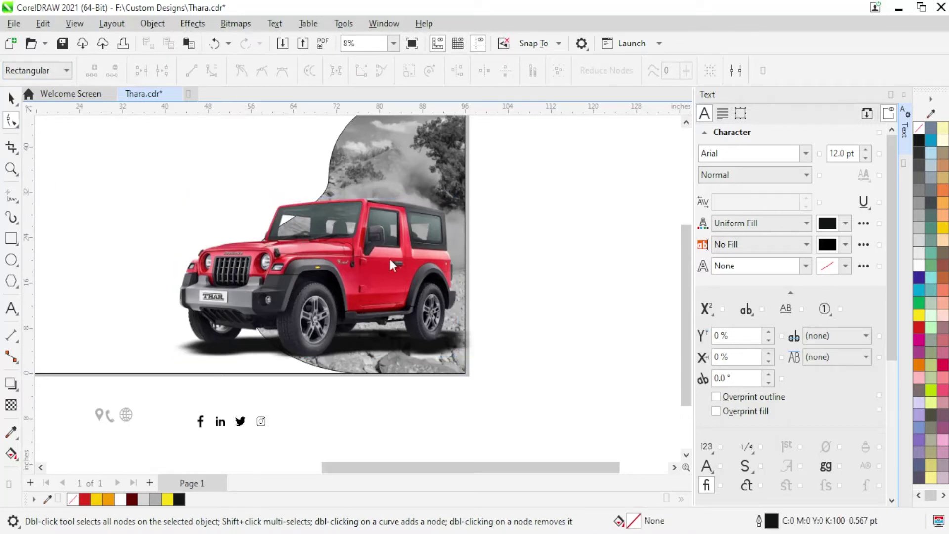
pyautogui.press('space')
# Step: Move the jeep slightly higher within the frame over the rocky ground
pyautogui.scroll(1, 350, 278)
pyautogui.moveTo(349, 278); pyautogui.dragTo(351, 267)
pyautogui.scroll(-2, 352, 267)
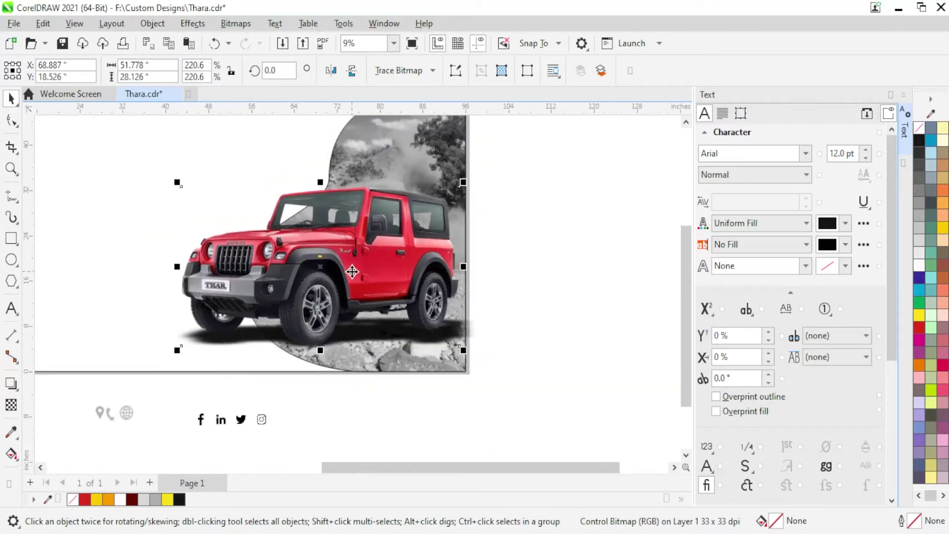
pyautogui.scroll(1, 352, 271)
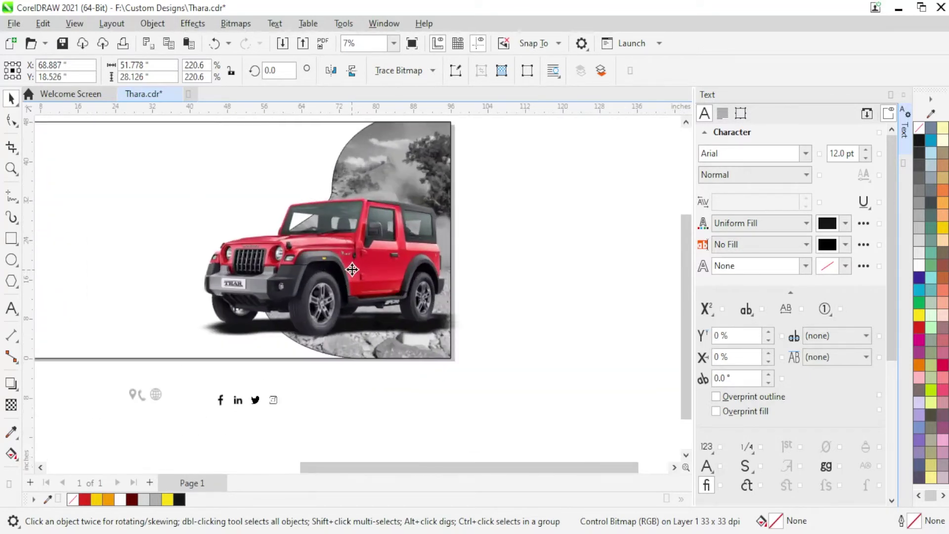
pyautogui.moveTo(352, 271); pyautogui.dragTo(350, 263)
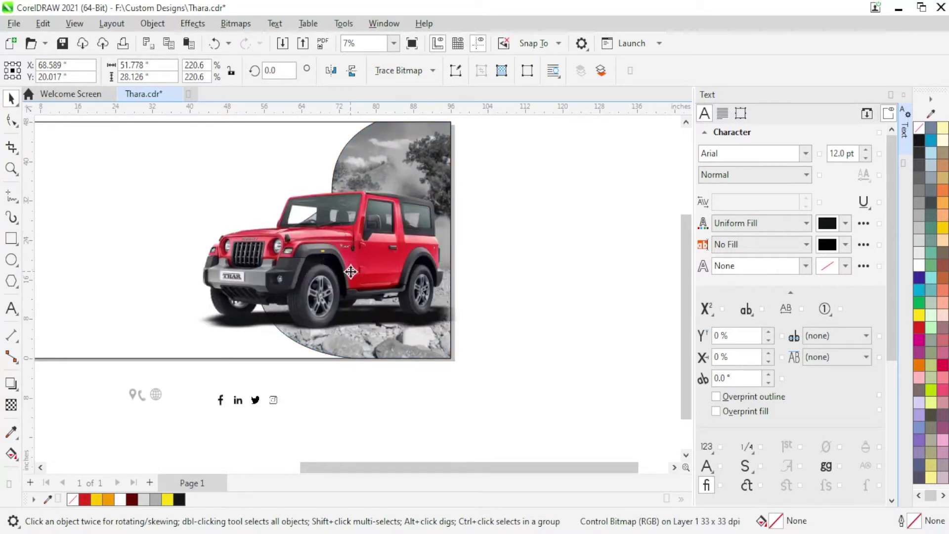
# Step: Align the red background square's top and left edges with the jeep image
pyautogui.scroll(-1, 531, 267)
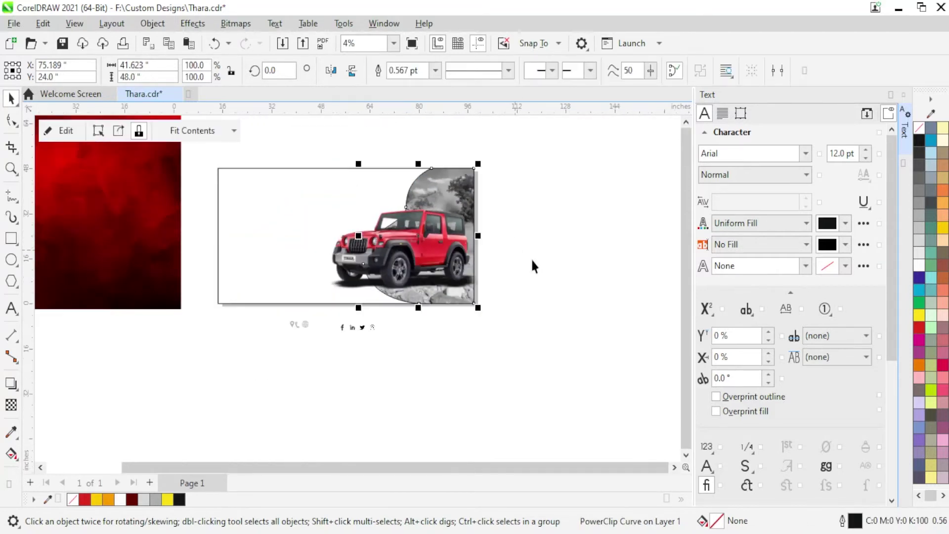
pyautogui.scroll(-1, 365, 257)
pyautogui.press('Escape')
pyautogui.click(169, 245)
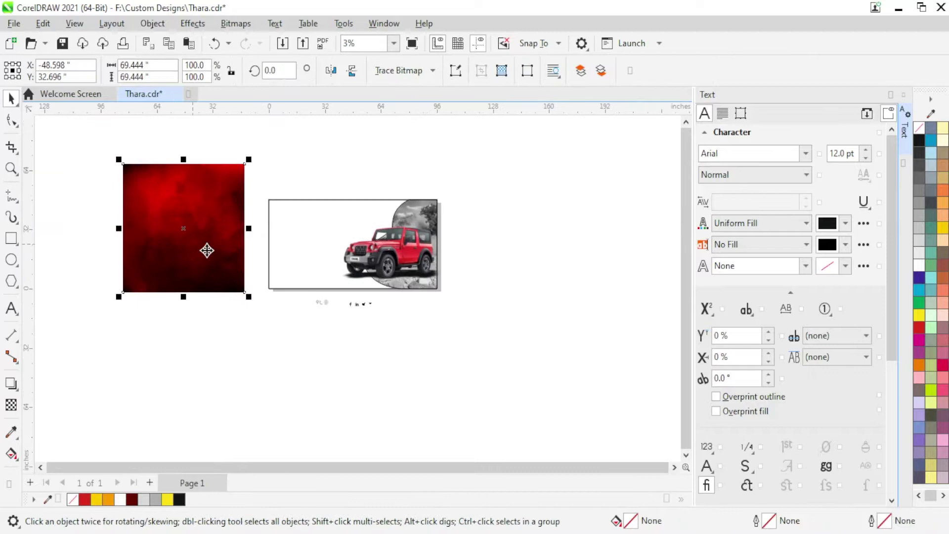
pyautogui.keyDown('shift'); pyautogui.click(292, 240); pyautogui.keyUp('shift')
pyautogui.press('t')
pyautogui.press('l')
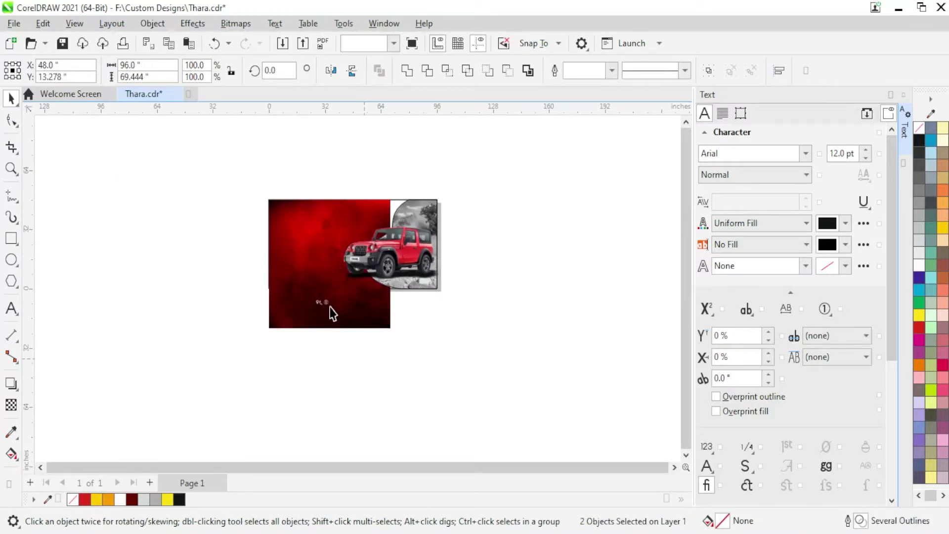
# Step: Resize the red background to the jeep image's height and stretch it across the banner
pyautogui.click(332, 313)
pyautogui.scroll(1, 339, 335)
pyautogui.moveTo(327, 334); pyautogui.dragTo(332, 270)
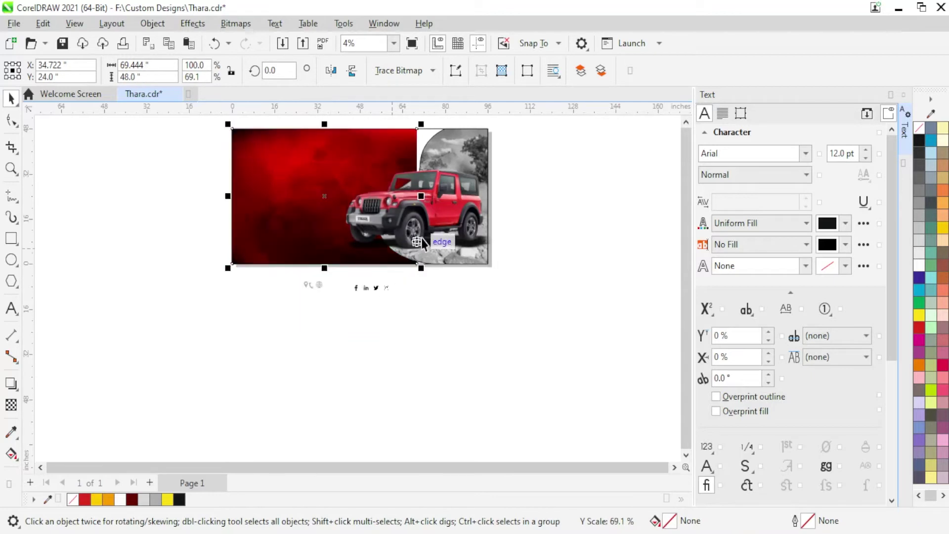
pyautogui.scroll(1, 424, 201)
pyautogui.scroll(1, 423, 200)
pyautogui.moveTo(423, 200); pyautogui.dragTo(509, 200)
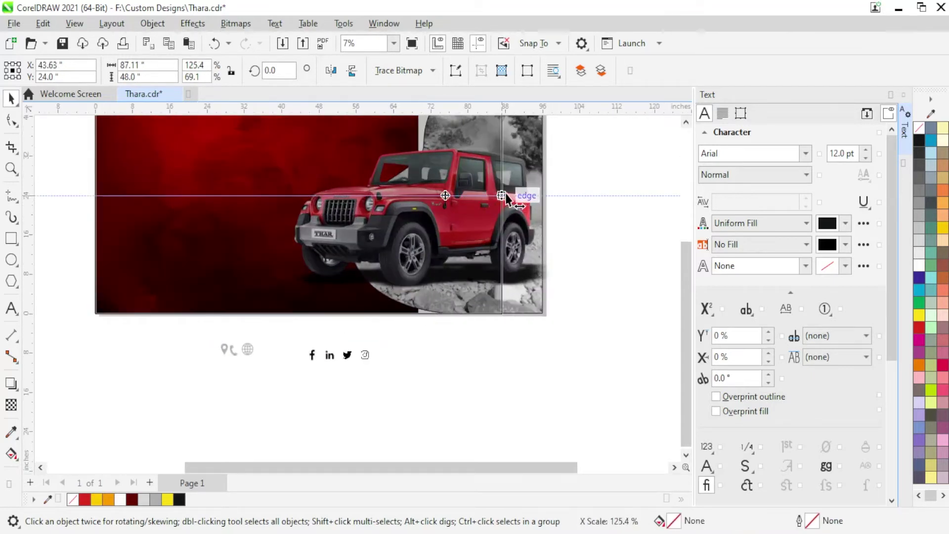
pyautogui.scroll(-1, 445, 297)
pyautogui.scroll(-1, 451, 269)
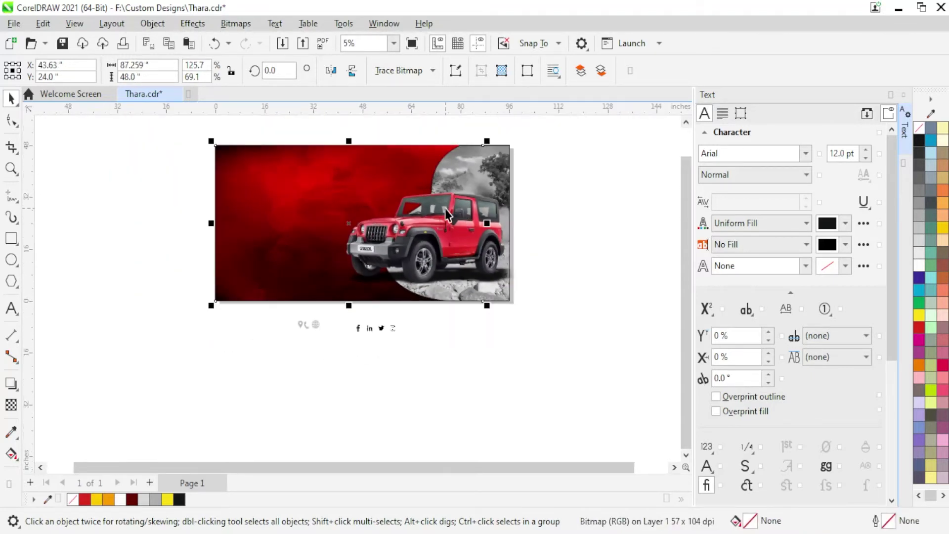
# Step: Remove the outline from the grey backdrop behind the jeep
pyautogui.scroll(1, 454, 185)
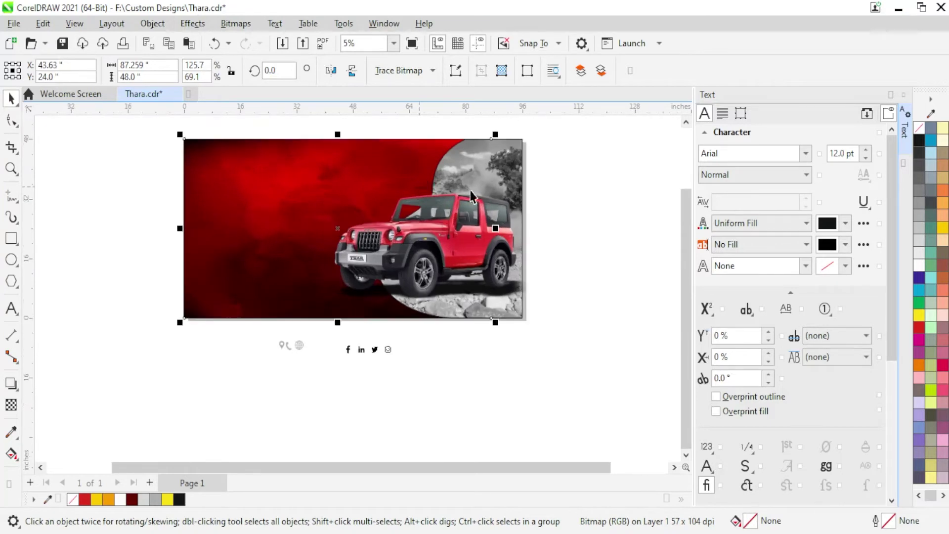
pyautogui.click(502, 162)
pyautogui.rightClick(919, 130)
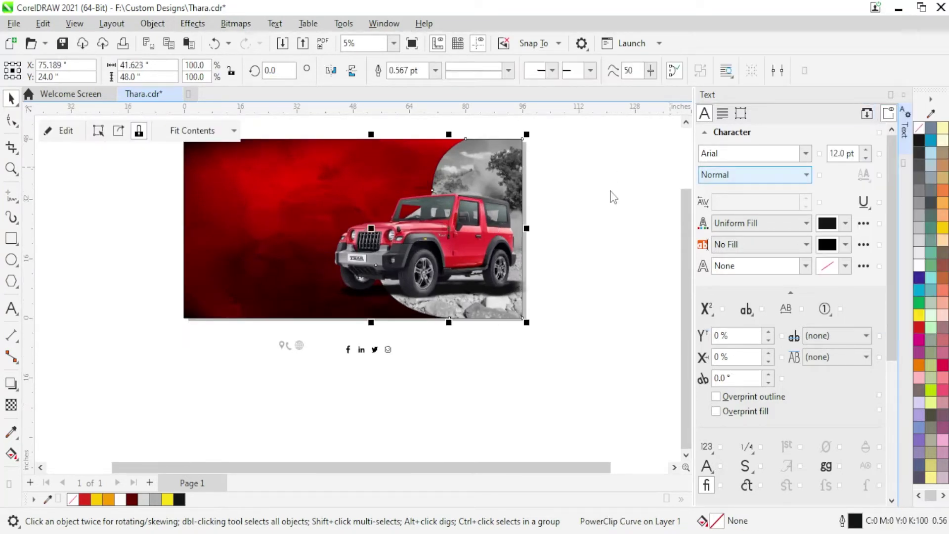
pyautogui.click(487, 171)
# Step: Move the curved backdrop aside, extract its rocky image and delete it
pyautogui.moveTo(487, 171); pyautogui.dragTo(607, 227)
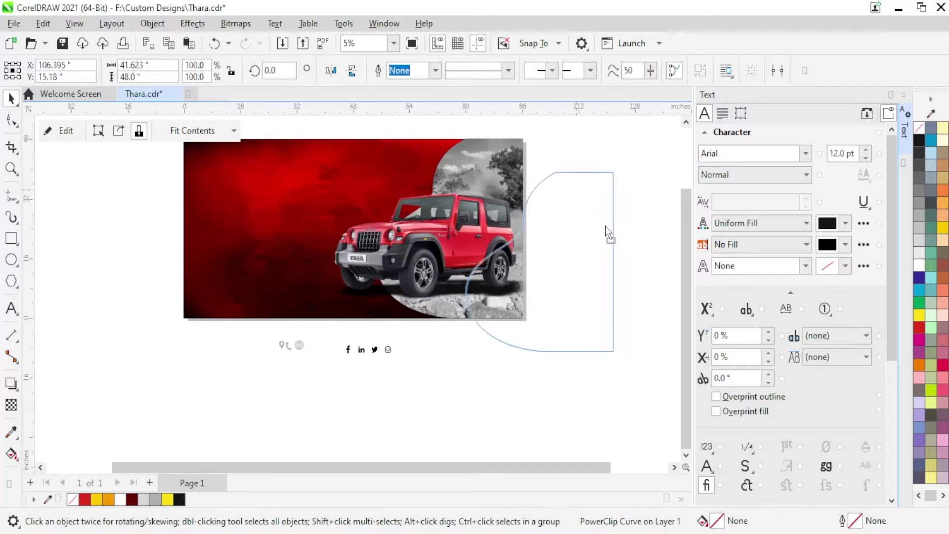
pyautogui.rightClick(607, 227)
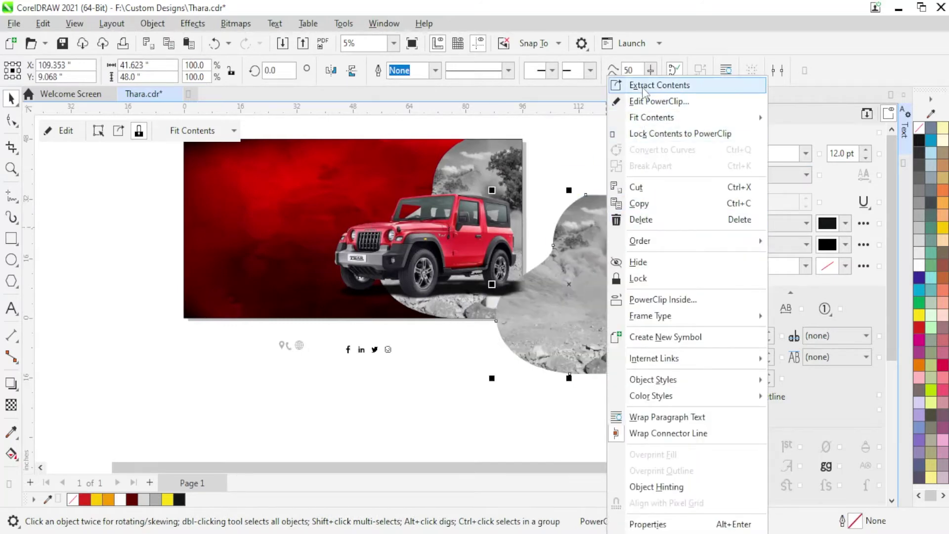
pyautogui.click(643, 91)
pyautogui.press('Delete')
# Step: Fill the empty curved frame yellow, remove the frame, and send it behind the rocky image
pyautogui.rightClick(598, 289)
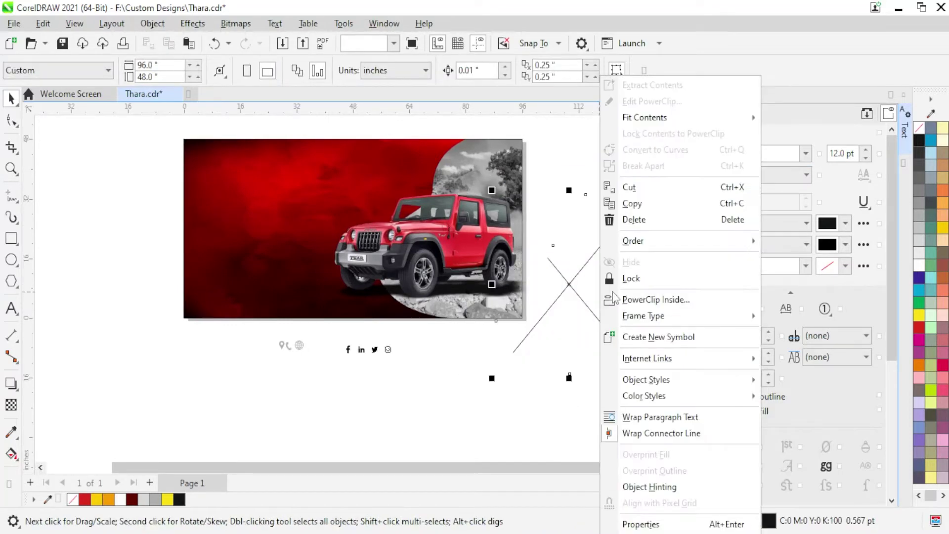
pyautogui.click(944, 228)
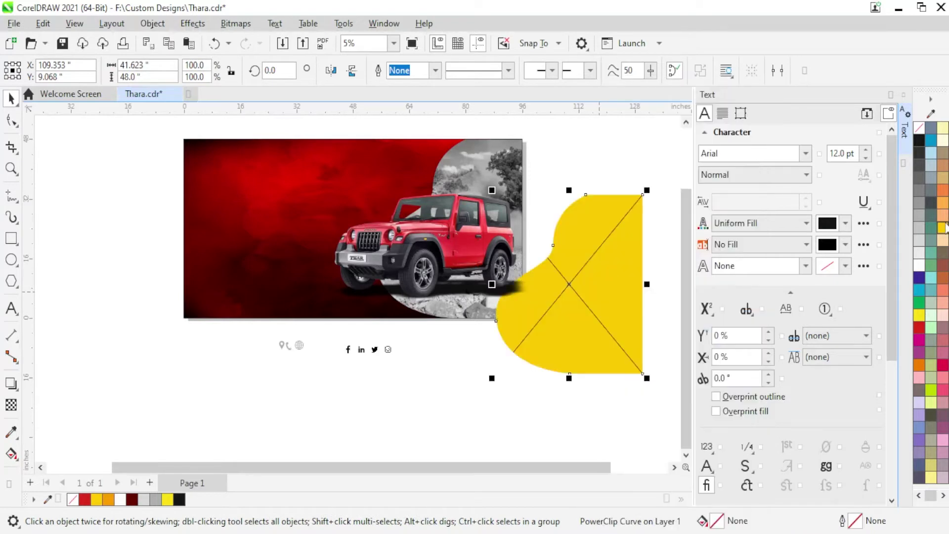
pyautogui.rightClick(590, 300)
pyautogui.moveTo(634, 316)
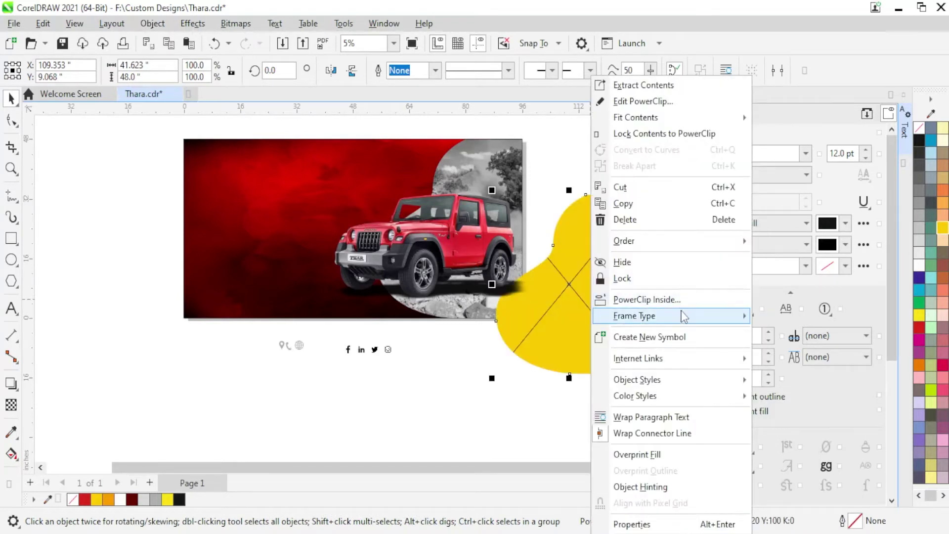
pyautogui.click(781, 359)
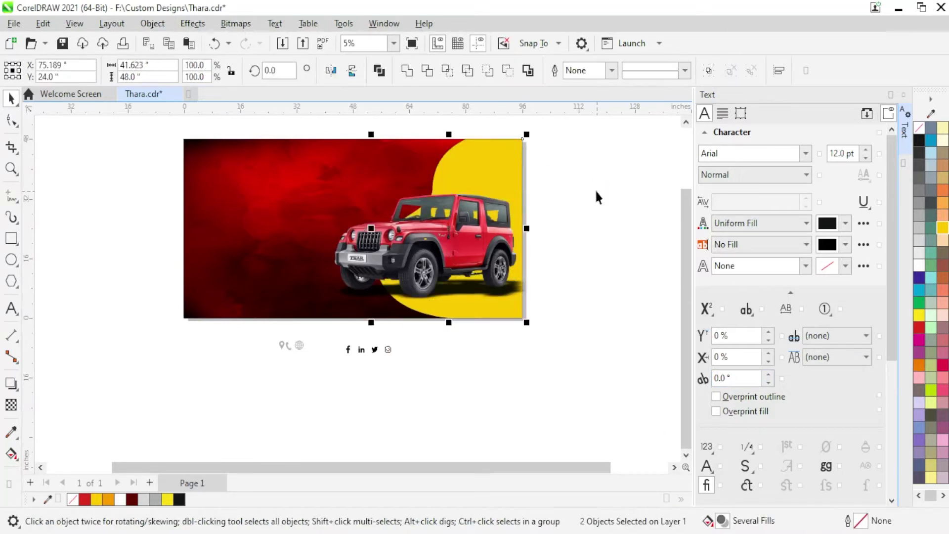
pyautogui.click(509, 167)
pyautogui.hotkey('ctrl', 'pagedown')
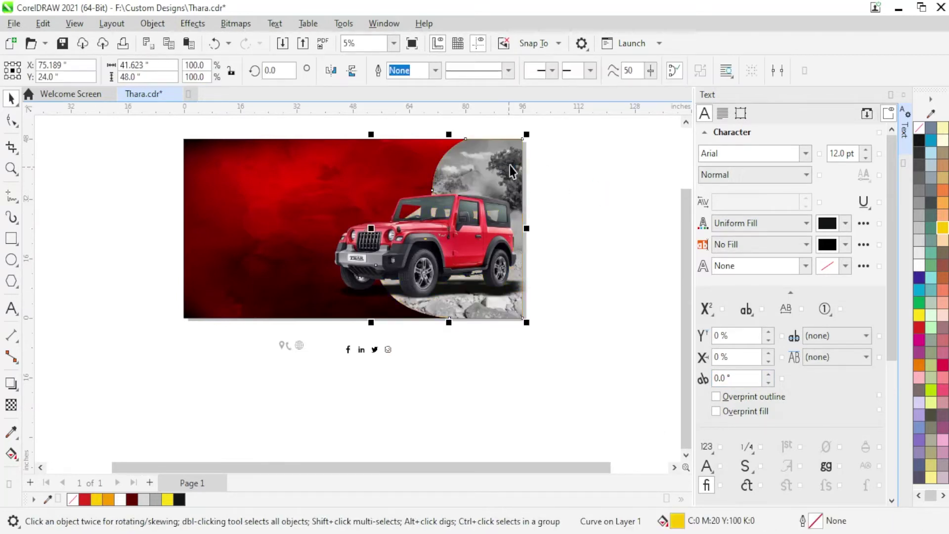
# Step: Shift the yellow curve's top node so a thin yellow edge shows behind the backdrop
pyautogui.click(11, 121)
pyautogui.moveTo(315, 179); pyautogui.dragTo(409, 255)
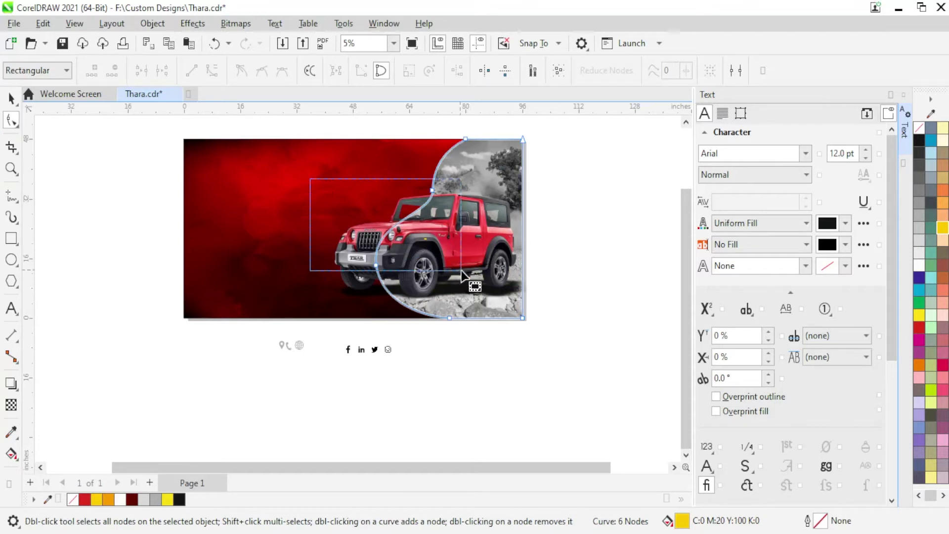
pyautogui.scroll(1, 408, 251)
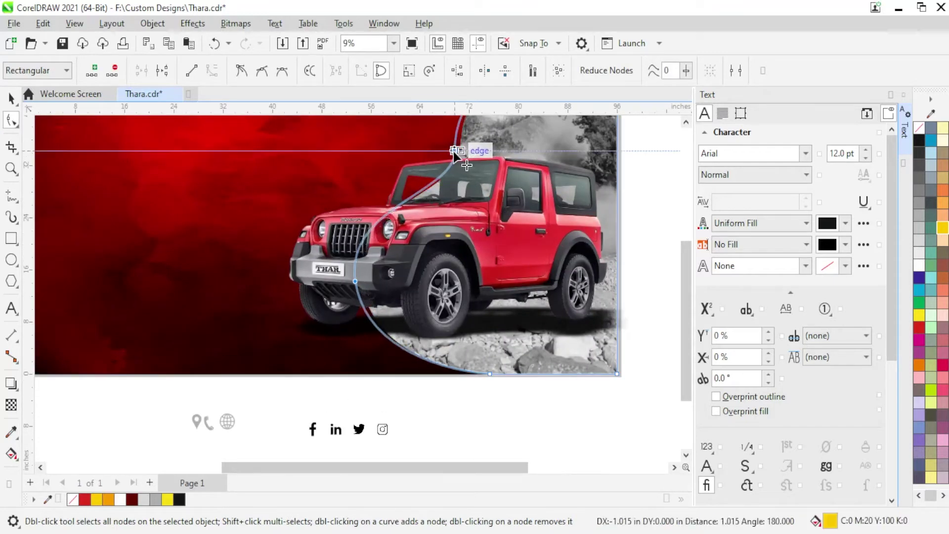
pyautogui.moveTo(459, 152); pyautogui.dragTo(451, 205)
pyautogui.scroll(-1, 395, 227)
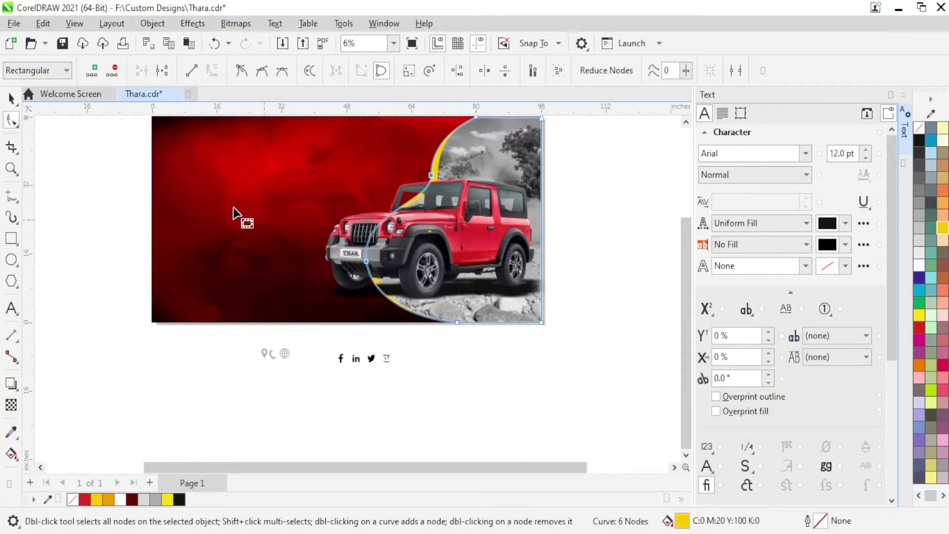
pyautogui.click(11, 97)
pyautogui.click(192, 233)
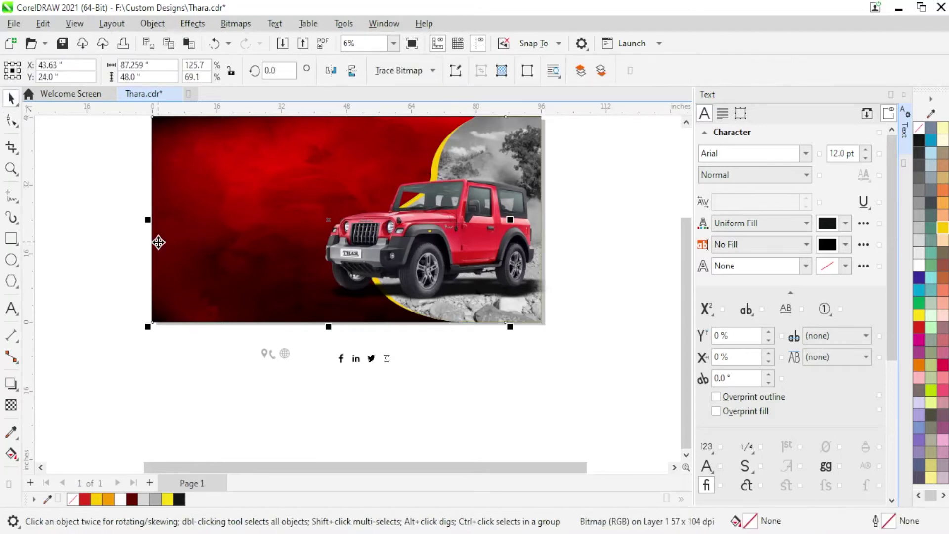
pyautogui.scroll(-1, 440, 373)
pyautogui.press('Escape')
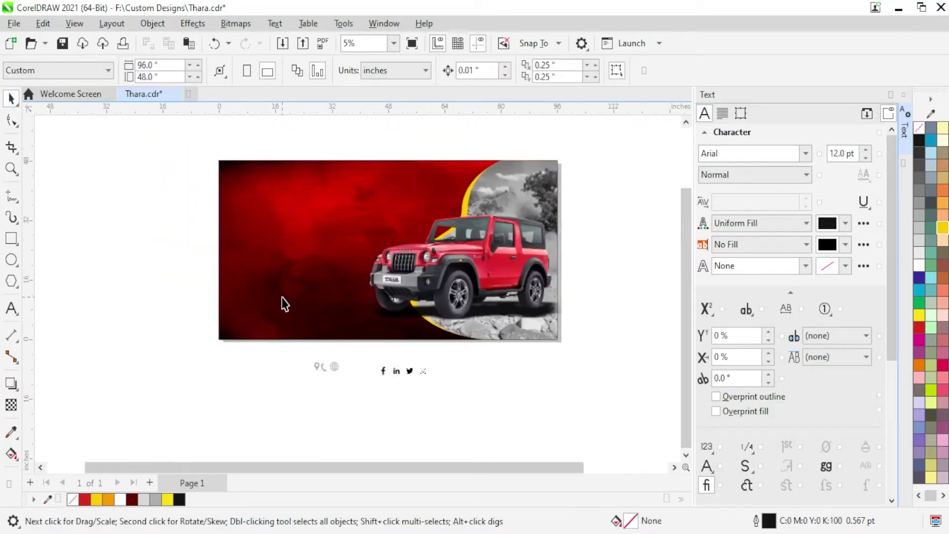
pyautogui.scroll(1, 310, 243)
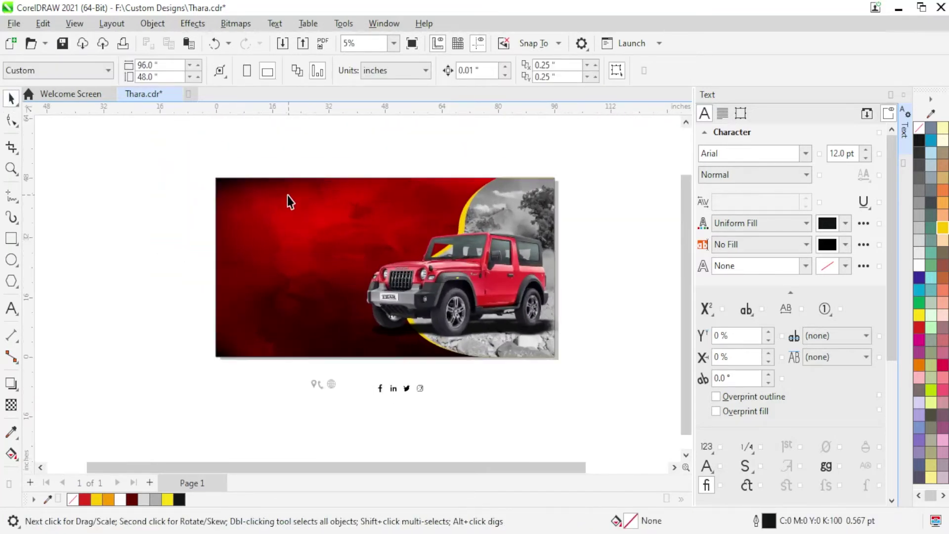
# Step: Paste the Exclusive Offer headline text beside the banner and enlarge it
pyautogui.click(126, 258)
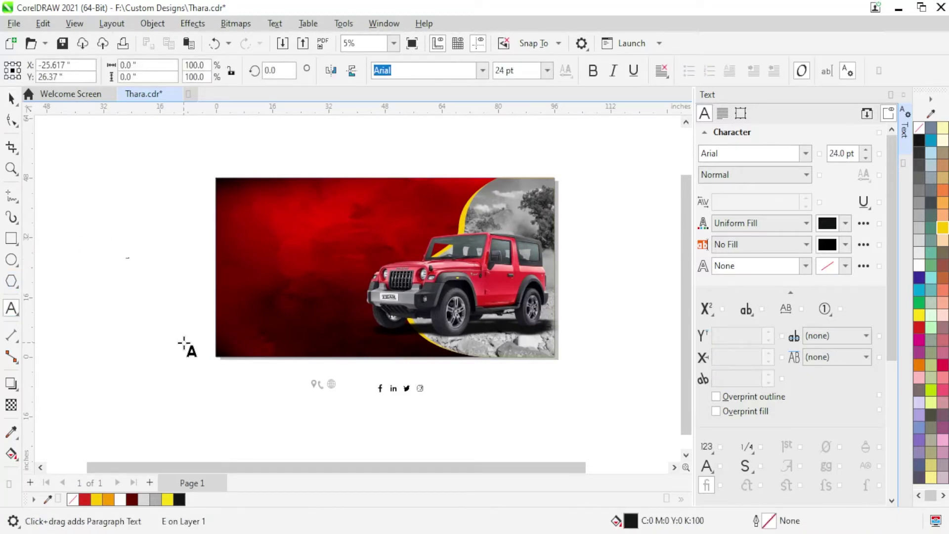
pyautogui.hotkey('ctrl', 'v')
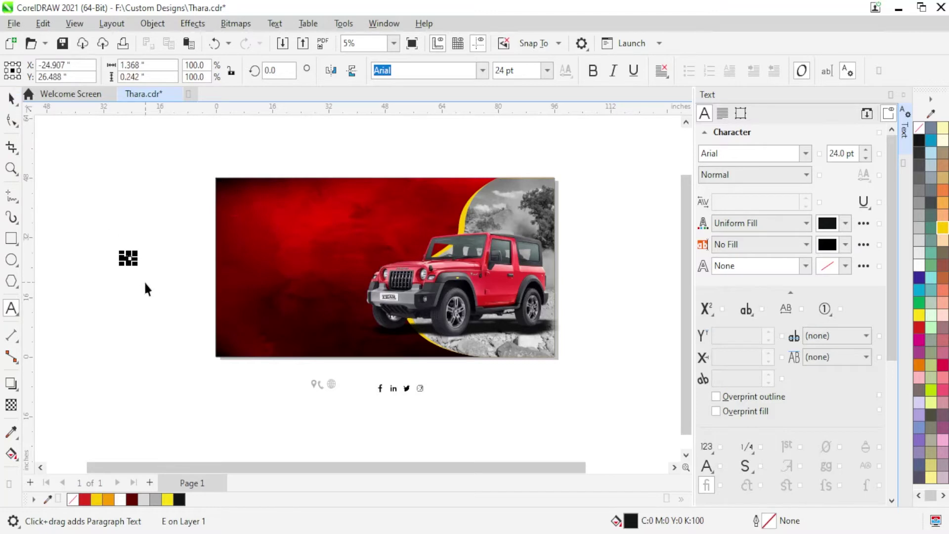
pyautogui.write('xclusive Offer')
pyautogui.moveTo(135, 268)
pyautogui.mouseDown()
pyautogui.moveTo(193, 271)
pyautogui.moveTo(149, 284)
pyautogui.mouseUp()
pyautogui.press('F8')
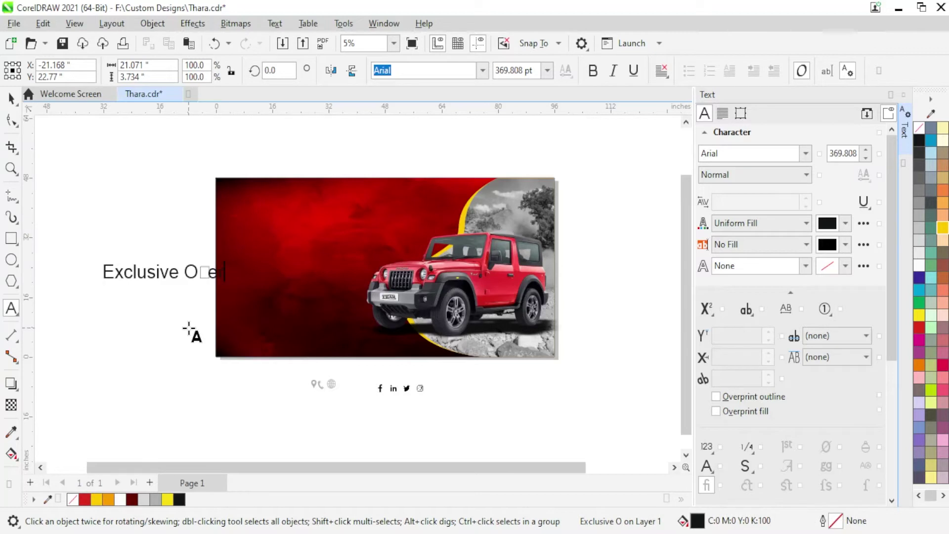
# Step: Make the headline All Caps, Bold, and white
pyautogui.click(746, 308)
pyautogui.click(774, 345)
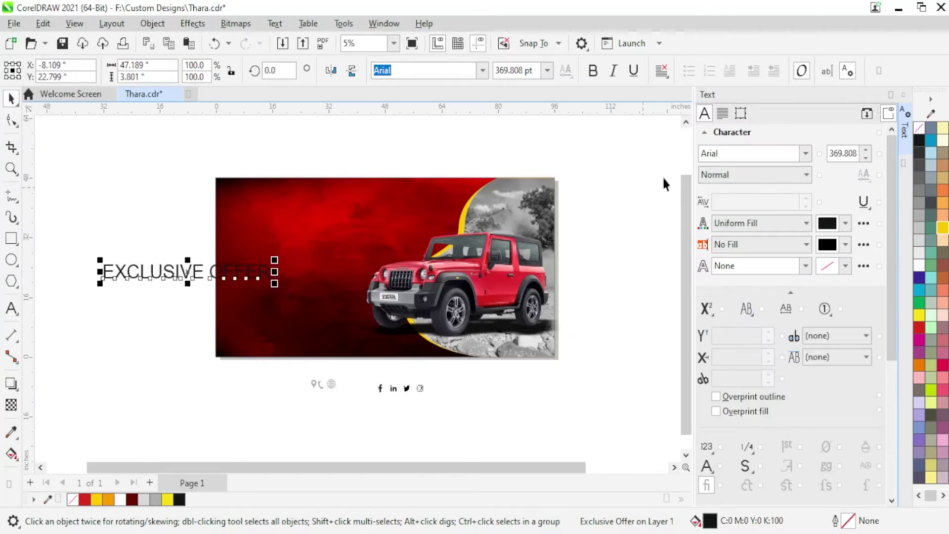
pyautogui.click(751, 181)
pyautogui.click(754, 217)
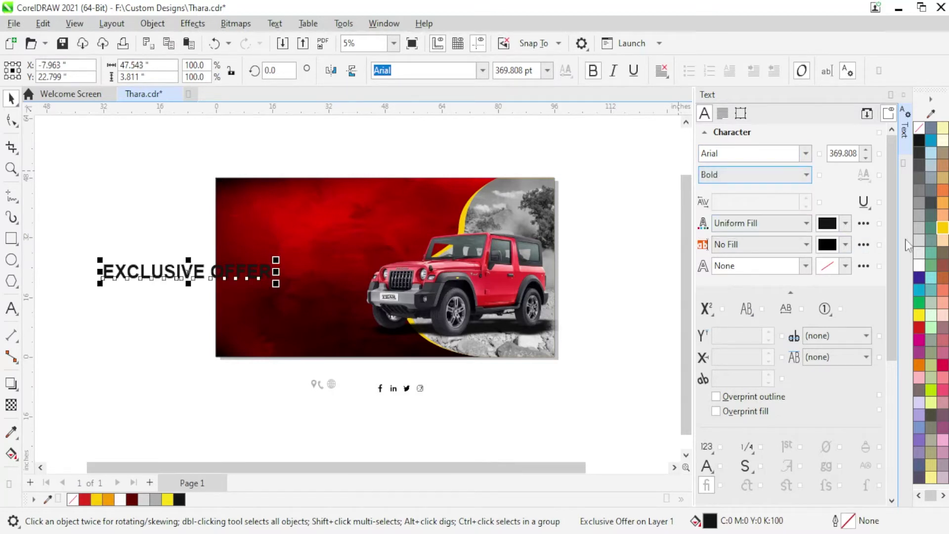
pyautogui.click(920, 266)
# Step: Shrink EXCLUSIVE OFFER and place it on the banner's upper left
pyautogui.moveTo(252, 274); pyautogui.dragTo(381, 225)
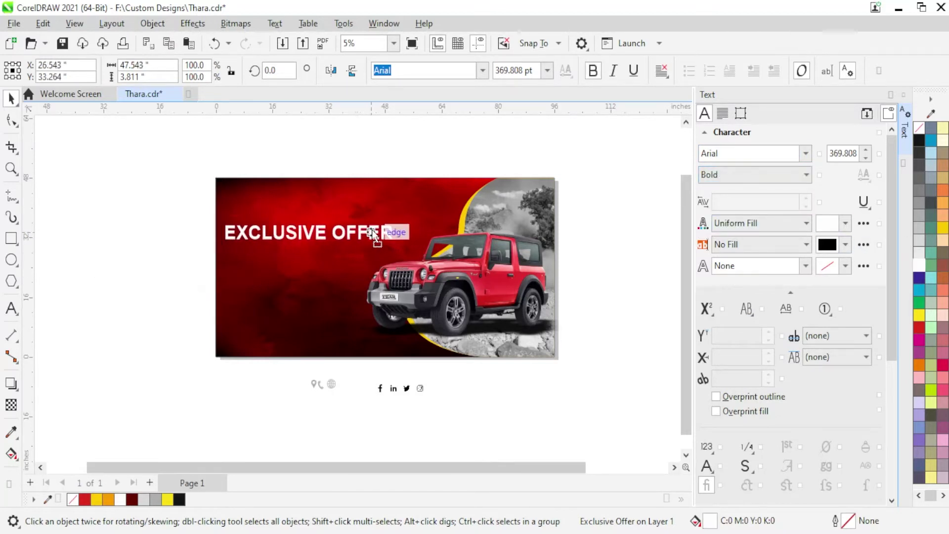
pyautogui.scroll(2, 395, 236)
pyautogui.scroll(1, 395, 236)
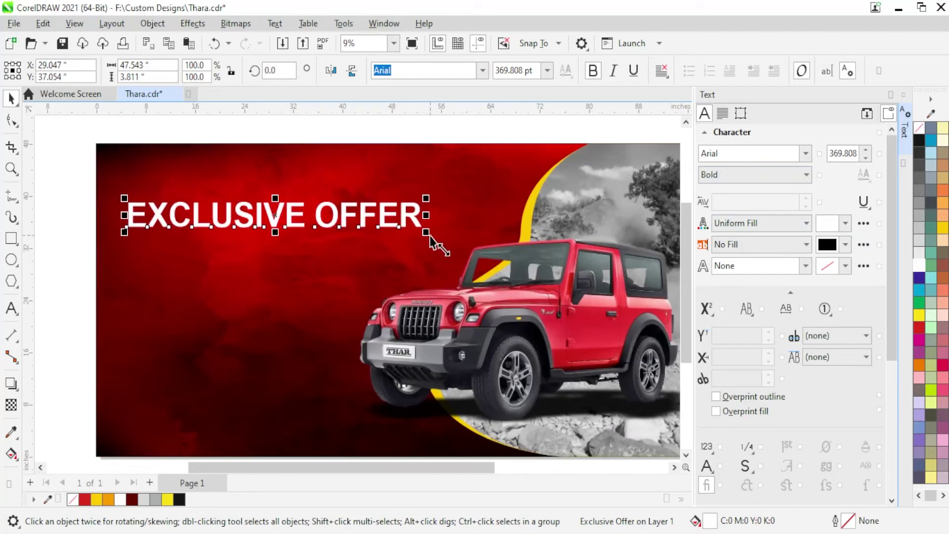
pyautogui.moveTo(356, 221); pyautogui.dragTo(372, 227)
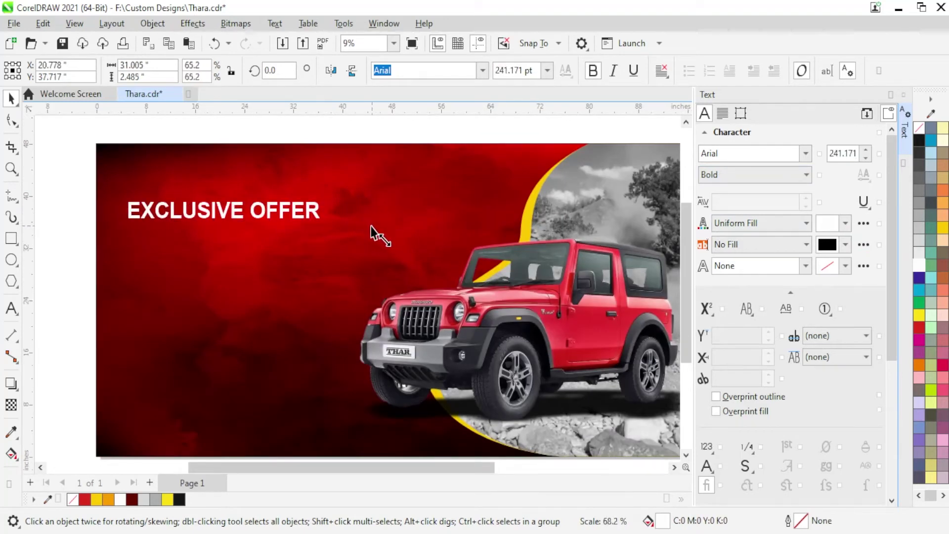
pyautogui.moveTo(258, 223)
pyautogui.mouseDown()
pyautogui.moveTo(238, 199)
pyautogui.moveTo(239, 228)
pyautogui.mouseUp()
# Step: Add an enlarged yellow OFF ROAD line under the headline
pyautogui.press('F8')
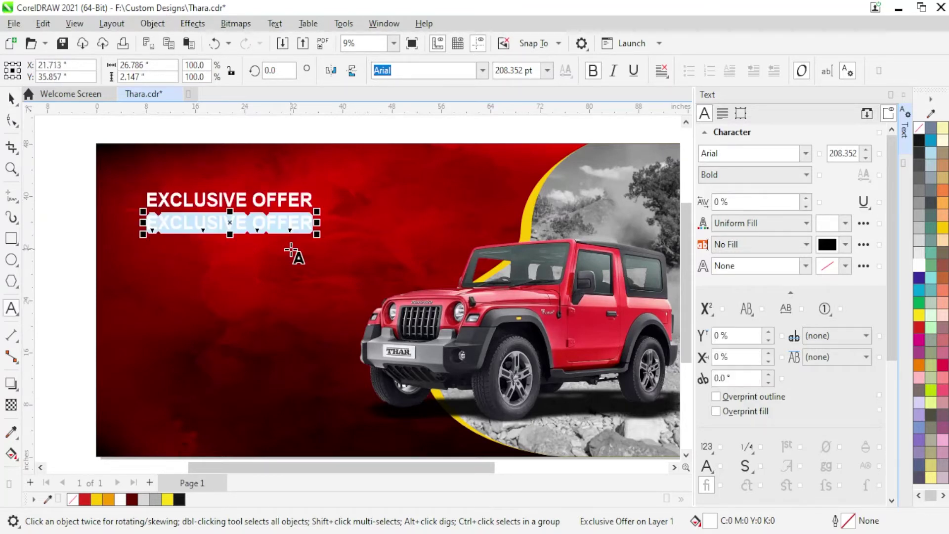
pyautogui.write('OFF')
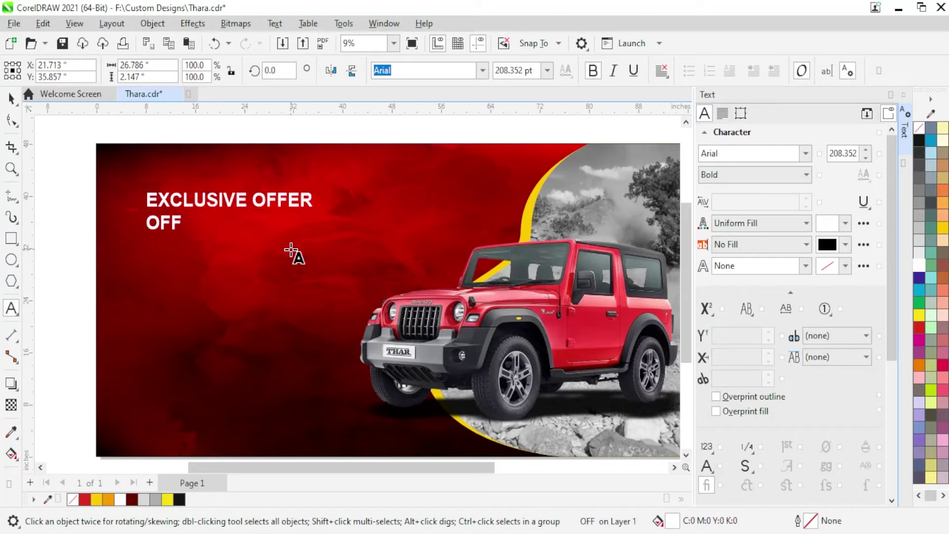
pyautogui.write(' ROAD')
pyautogui.press('Escape')
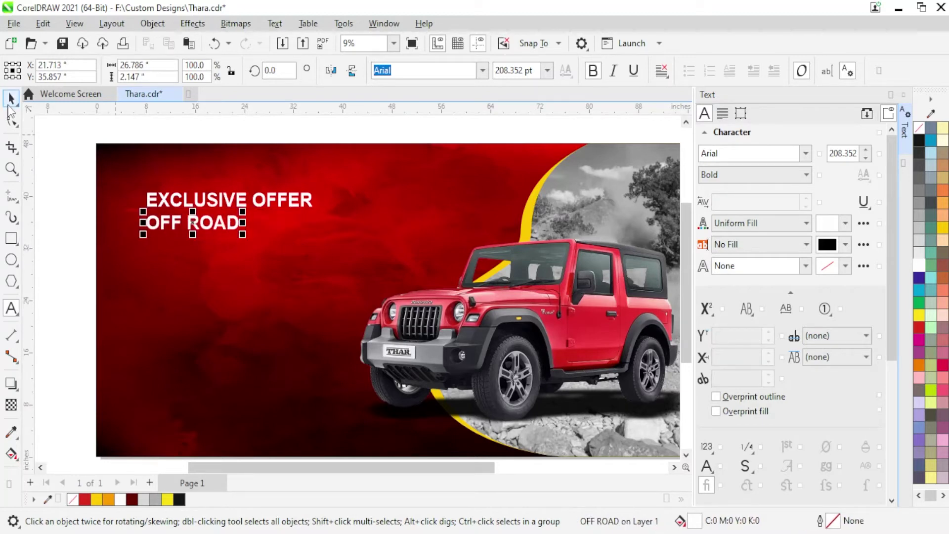
pyautogui.moveTo(242, 234); pyautogui.dragTo(333, 277)
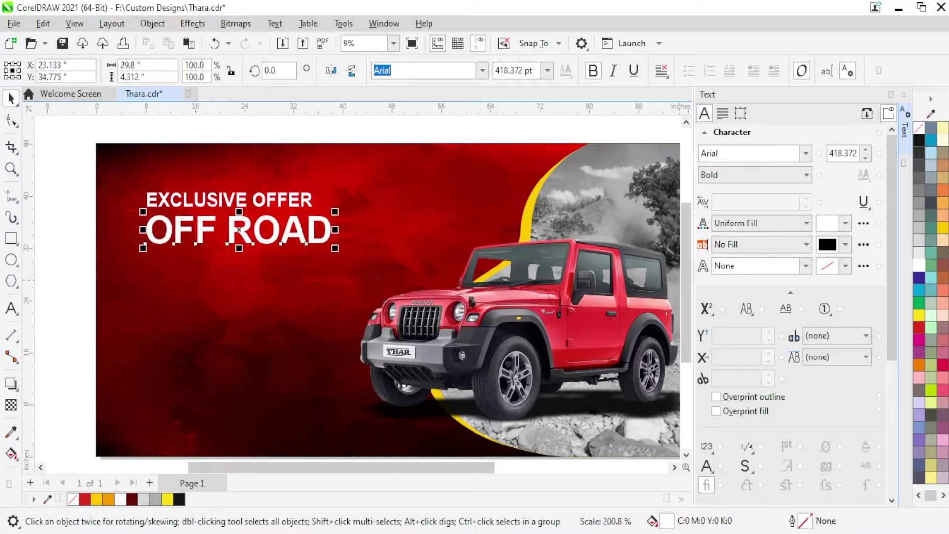
pyautogui.click(942, 228)
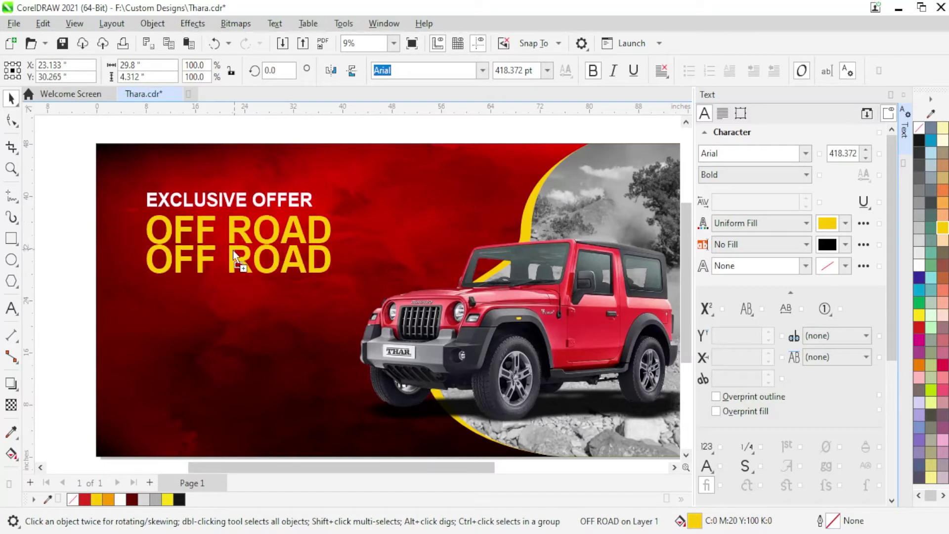
# Step: Duplicate OFF ROAD below and retype the copy as CAR RENT
pyautogui.moveTo(234, 220); pyautogui.dragTo(232, 260)
pyautogui.press('F8')
pyautogui.click(231, 261)
pyautogui.hotkey('ctrl', 'a')
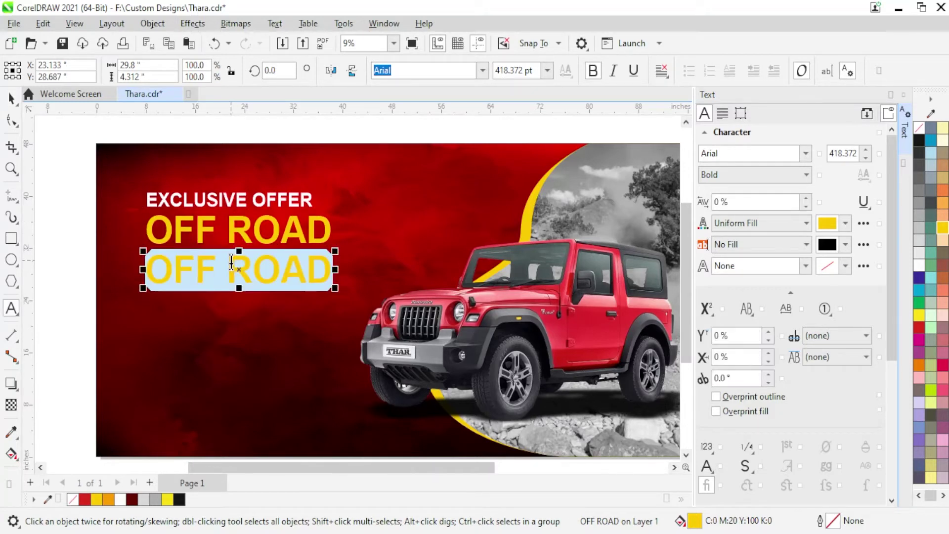
pyautogui.write('CAR REN')
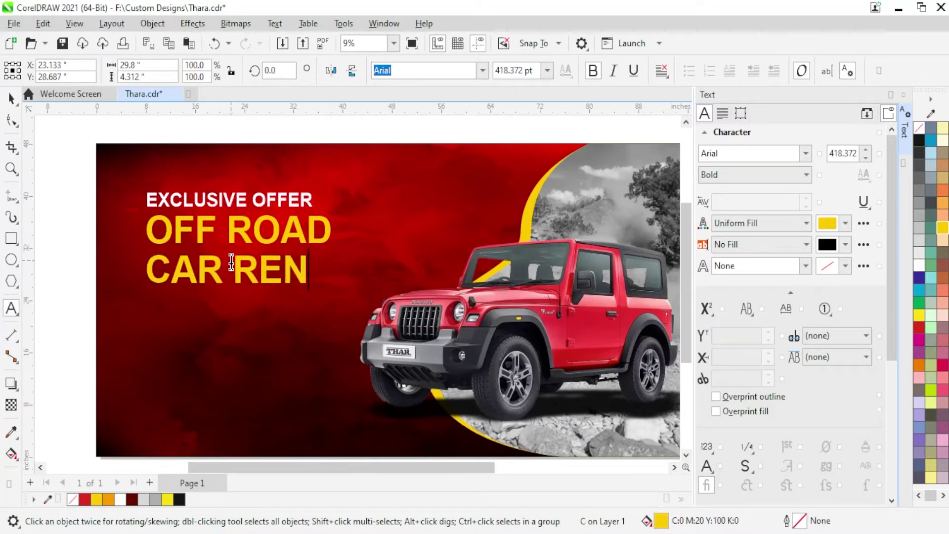
pyautogui.write('T')
pyautogui.click(11, 99)
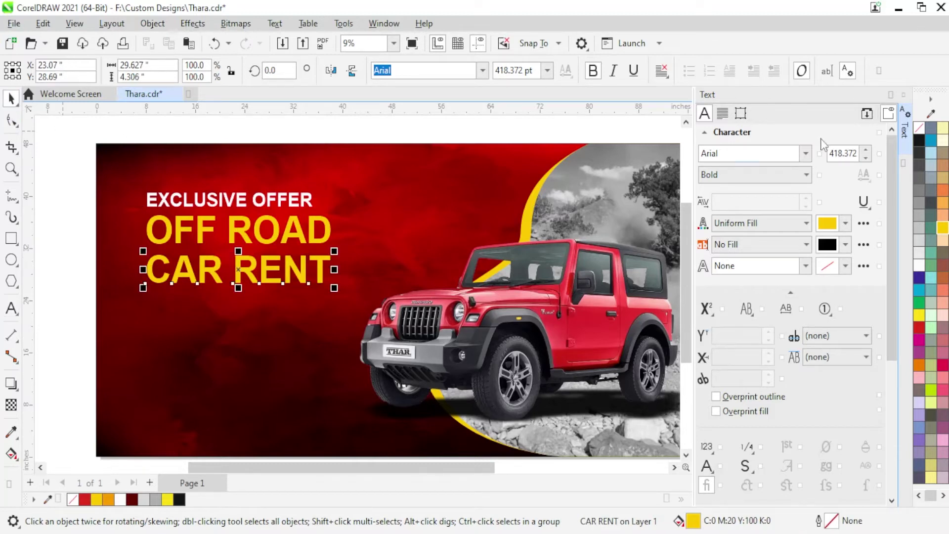
# Step: Set CAR RENT to Arial MT Black and enlarge it slightly
pyautogui.click(805, 154)
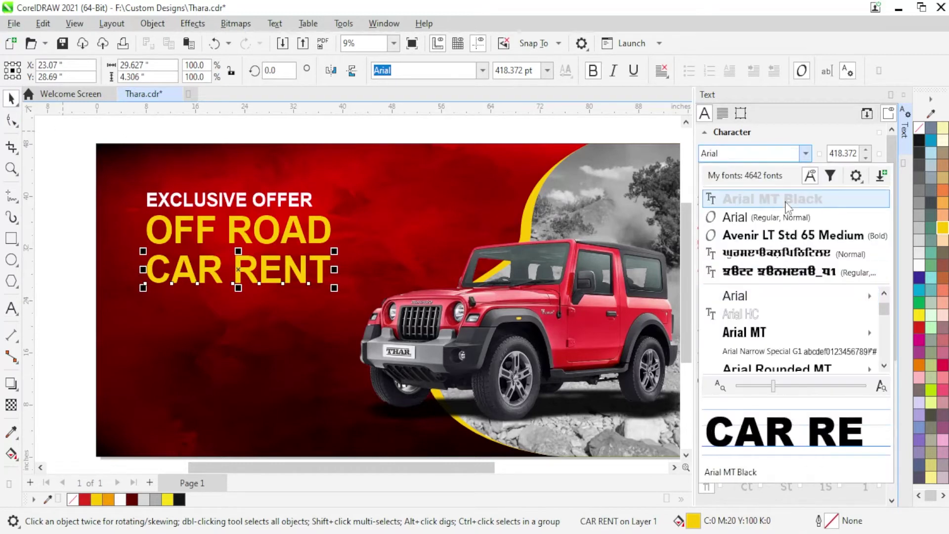
pyautogui.click(787, 201)
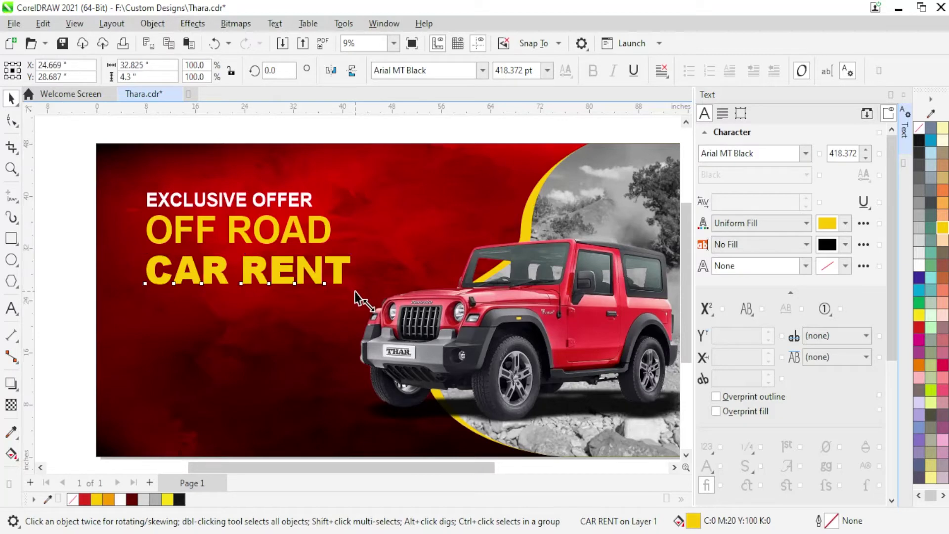
pyautogui.moveTo(354, 291); pyautogui.dragTo(363, 293)
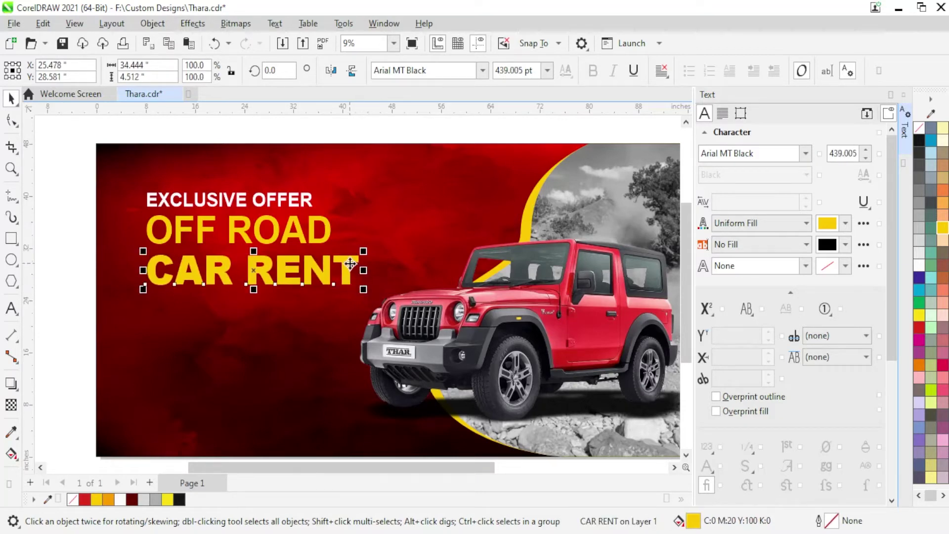
pyautogui.scroll(2, 349, 265)
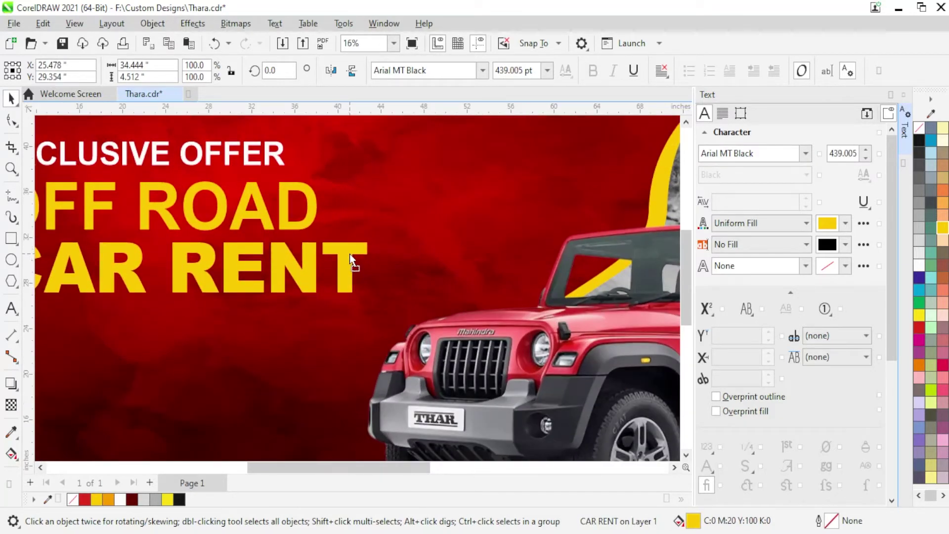
# Step: Make CAR RENT white and copy EXCLUSIVE OFFER below it
pyautogui.click(918, 267)
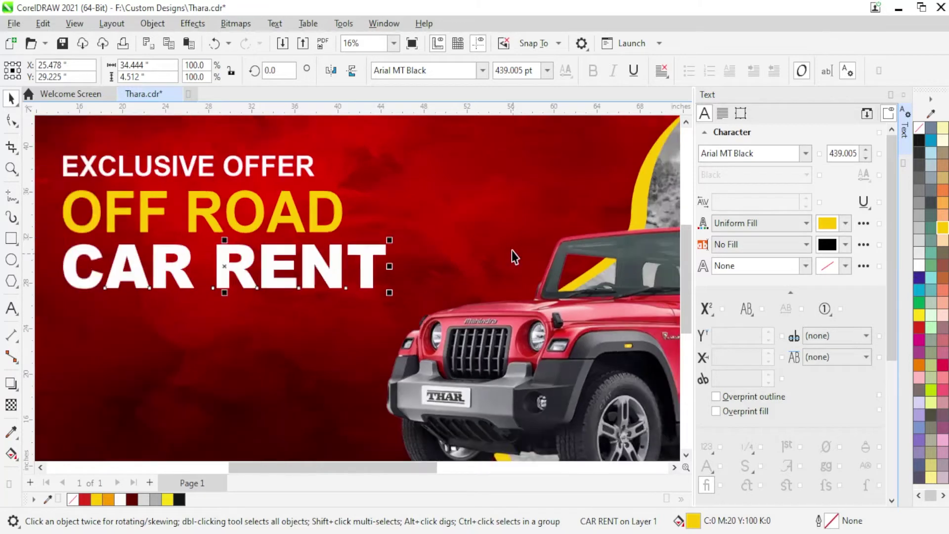
pyautogui.hscroll(-3, 511, 250)
pyautogui.moveTo(267, 193); pyautogui.dragTo(270, 383)
pyautogui.scroll(1, 272, 218)
pyautogui.scroll(2, 272, 219)
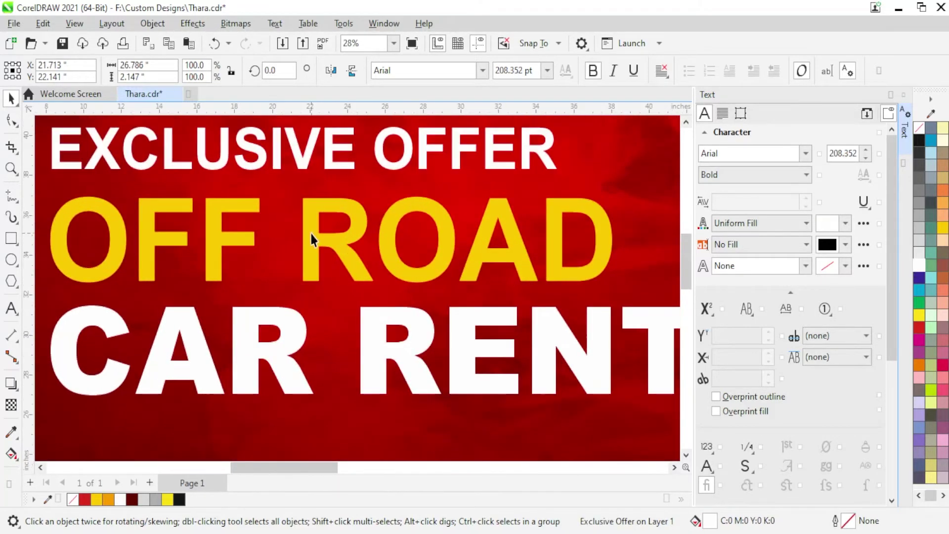
# Step: Tighten the spacing between EXCLUSIVE OFFER, OFF ROAD and CAR RENT
pyautogui.click(310, 229)
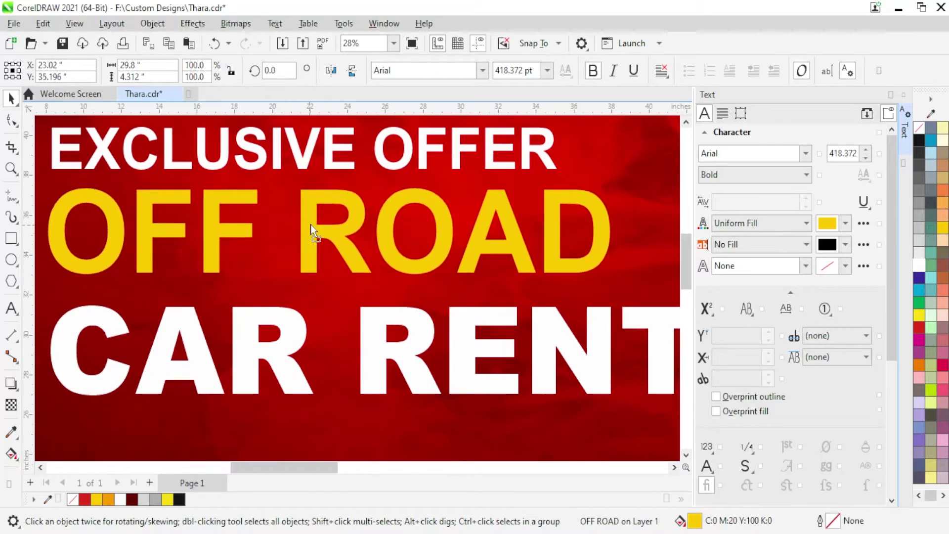
pyautogui.moveTo(311, 225); pyautogui.dragTo(311, 221)
pyautogui.keyDown('shift'); pyautogui.click(311, 155); pyautogui.keyUp('shift')
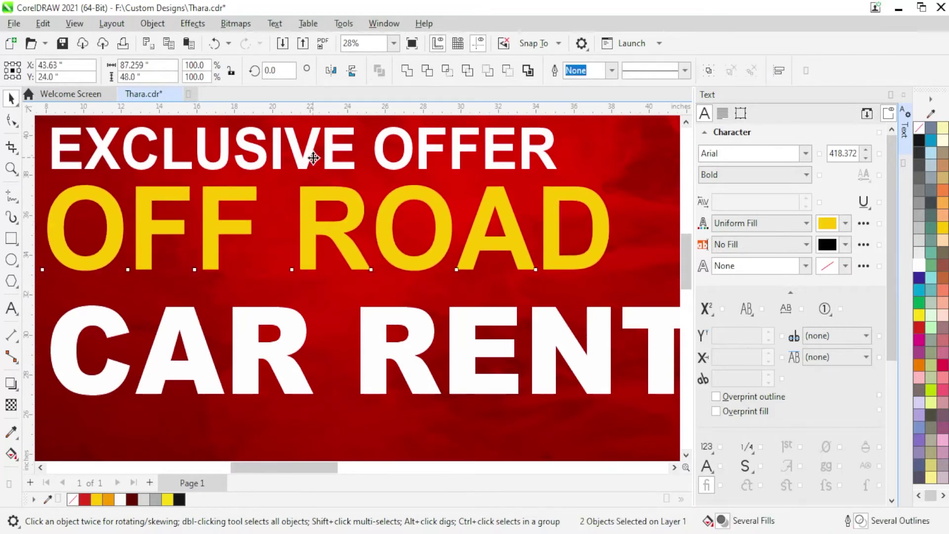
pyautogui.scroll(-3, 307, 218)
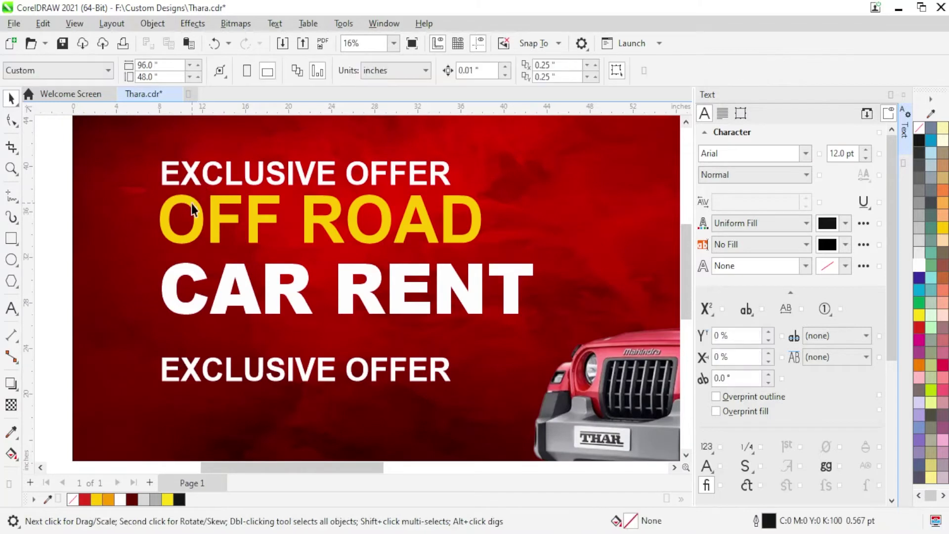
pyautogui.click(191, 203)
pyautogui.keyDown('shift'); pyautogui.click(186, 168); pyautogui.keyUp('shift')
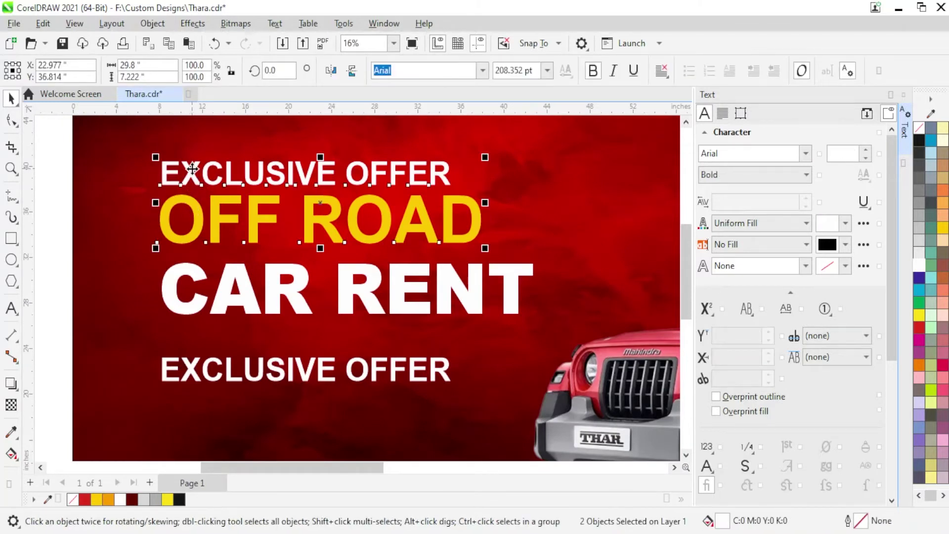
pyautogui.click(254, 295)
pyautogui.moveTo(254, 296); pyautogui.dragTo(254, 297)
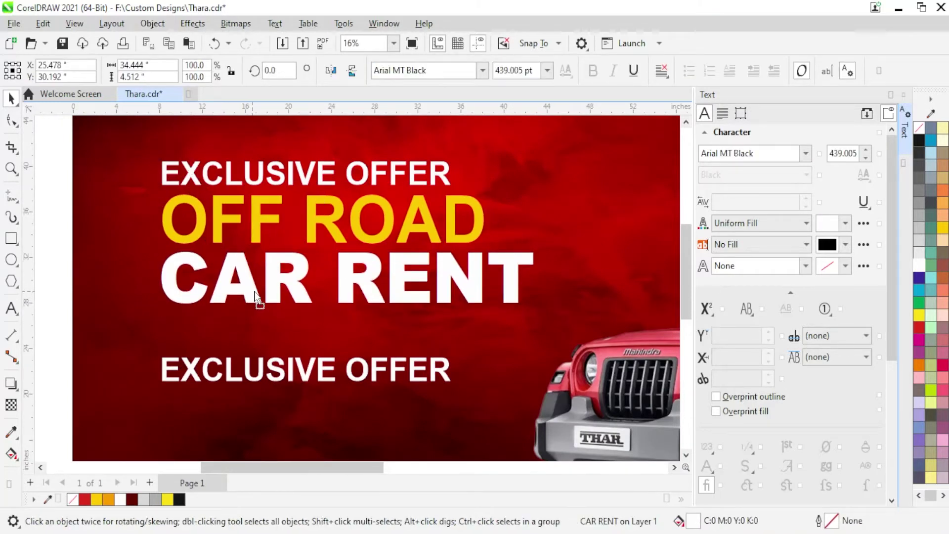
pyautogui.keyDown('shift'); pyautogui.click(328, 217); pyautogui.keyUp('shift')
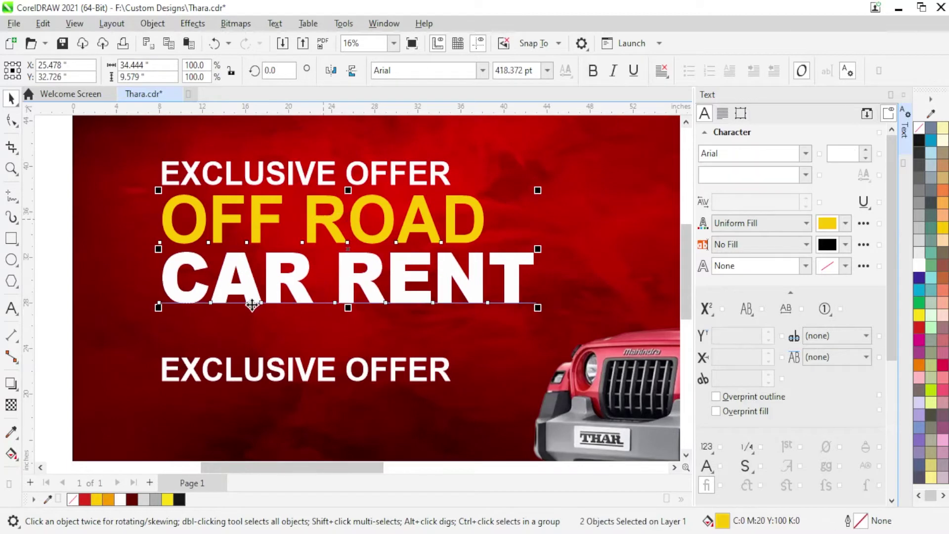
pyautogui.scroll(-1, 252, 304)
pyautogui.scroll(-1, 262, 318)
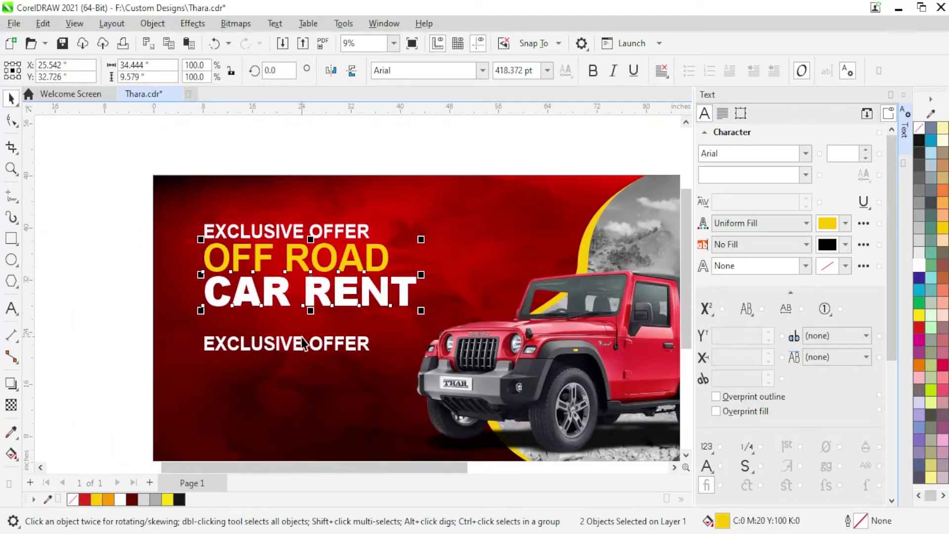
# Step: Retype the lower copy as AFFORDABLE PRICE, shrink it, and place it under CAR RENT
pyautogui.doubleClick(303, 341)
pyautogui.write('AFFORDABLE')
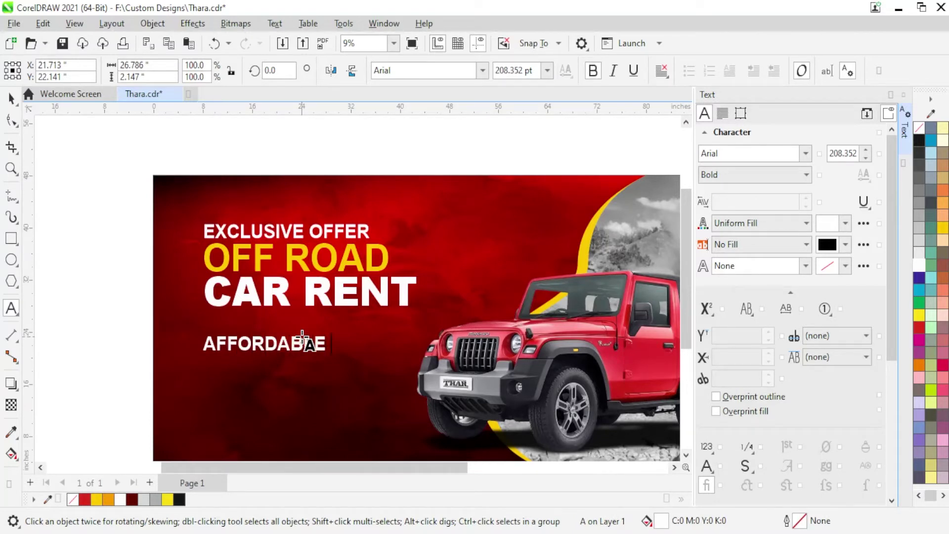
pyautogui.write(' PRICE')
pyautogui.press('Escape')
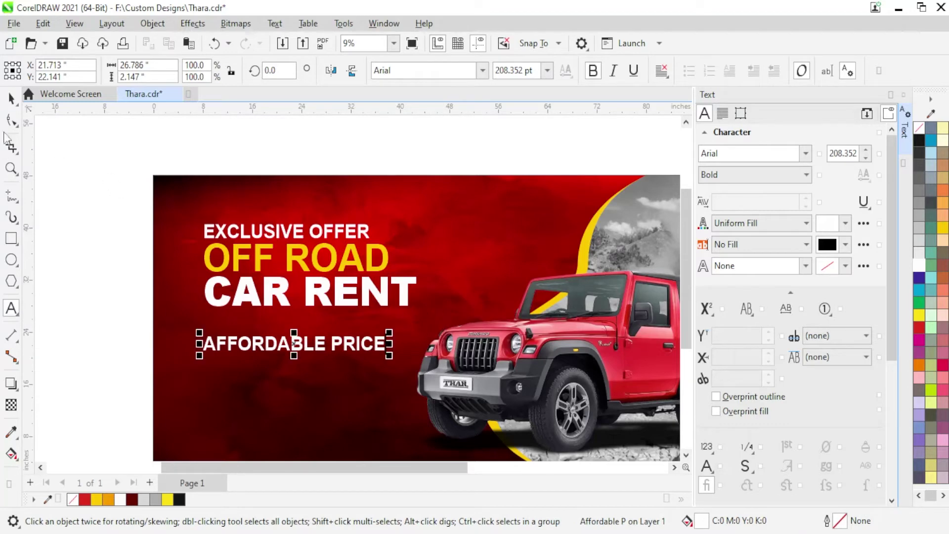
pyautogui.scroll(2, 311, 334)
pyautogui.scroll(1, 312, 334)
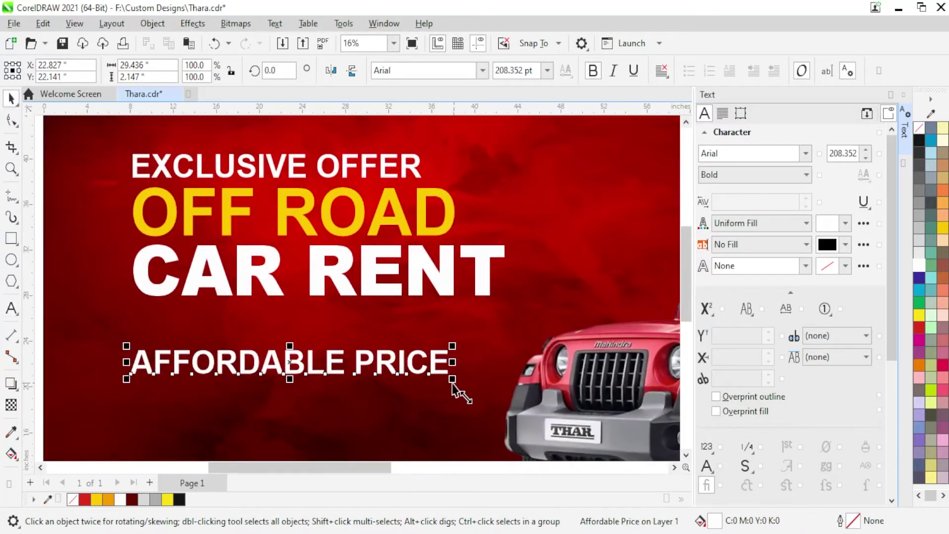
pyautogui.moveTo(451, 383); pyautogui.dragTo(296, 371)
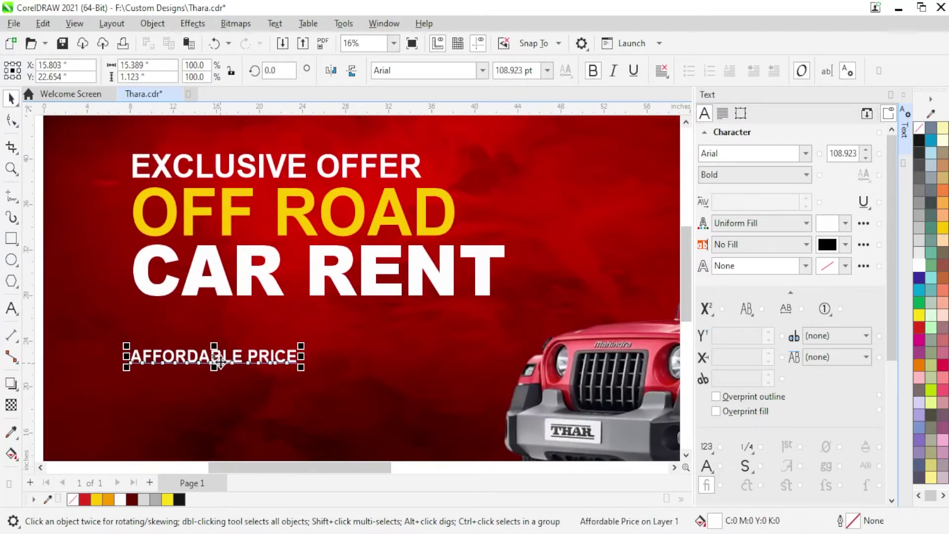
pyautogui.moveTo(220, 358)
pyautogui.mouseDown()
pyautogui.moveTo(317, 329)
pyautogui.moveTo(302, 322)
pyautogui.mouseUp()
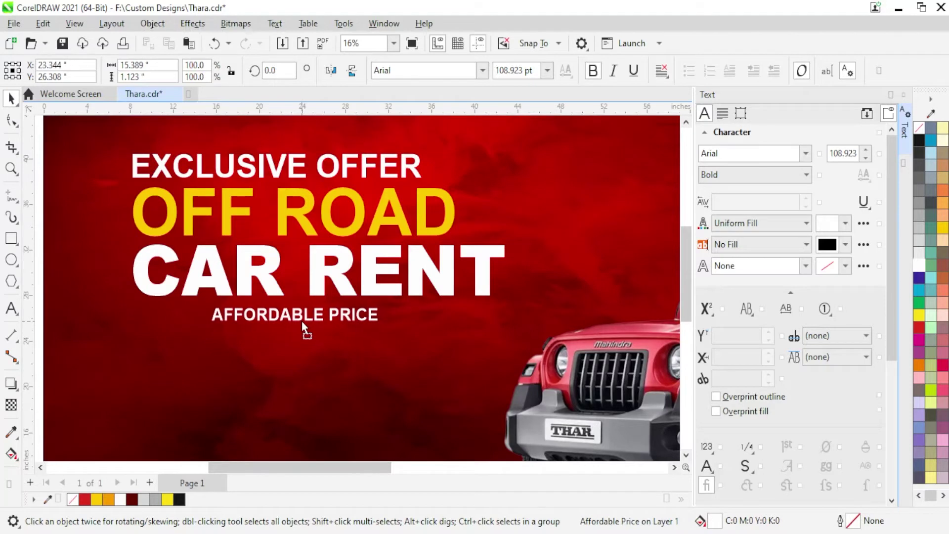
# Step: Change the line to AT AFFORDABLE PRICE, enlarge it, and fill it yellow
pyautogui.doubleClick(220, 315)
pyautogui.write('AT')
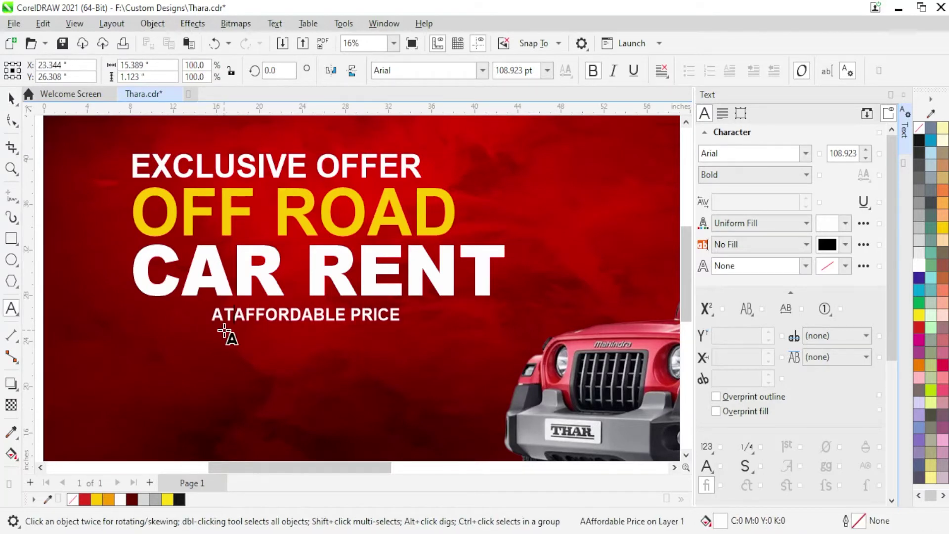
pyautogui.press('Escape')
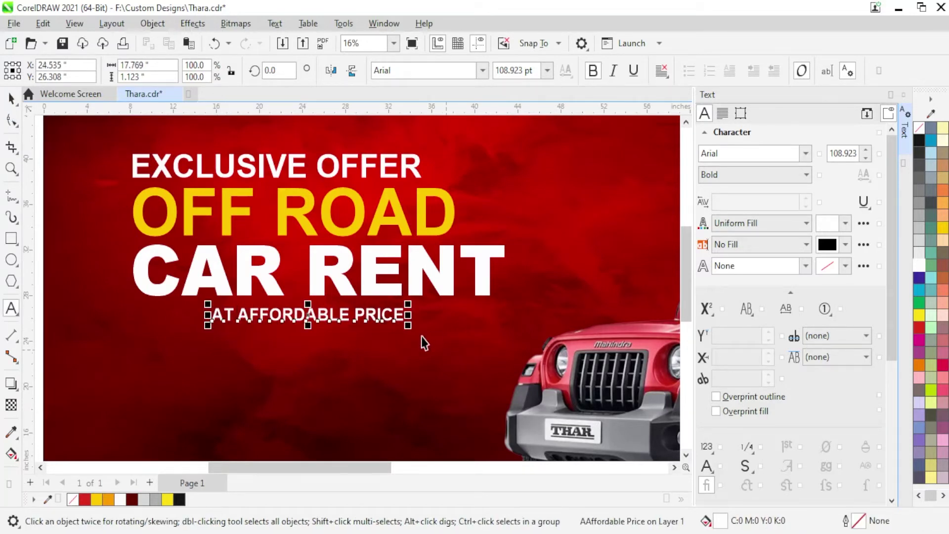
pyautogui.hotkey('ctrl', 'space')
pyautogui.moveTo(408, 325); pyautogui.dragTo(433, 336)
pyautogui.click(97, 499)
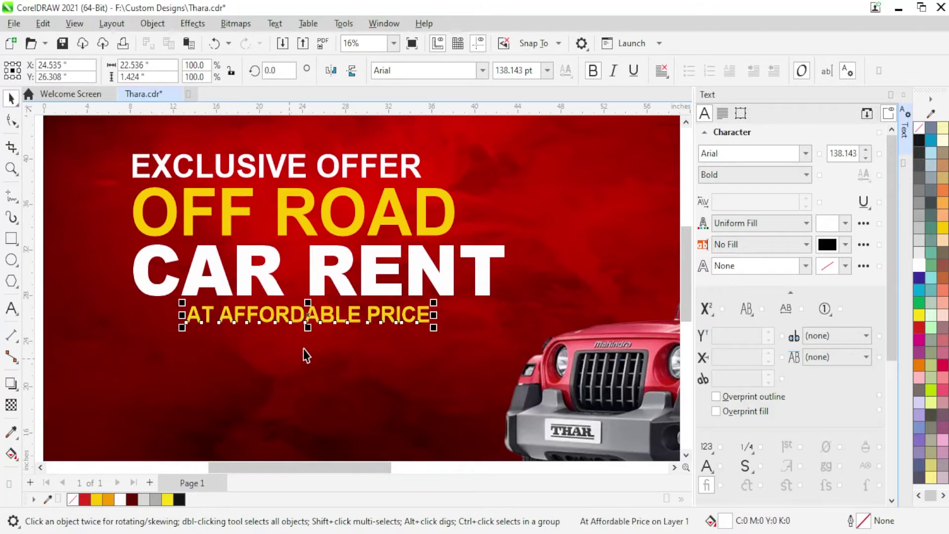
pyautogui.scroll(-2, 306, 355)
pyautogui.press('Escape')
pyautogui.scroll(-1, 312, 268)
pyautogui.scroll(-1, 321, 296)
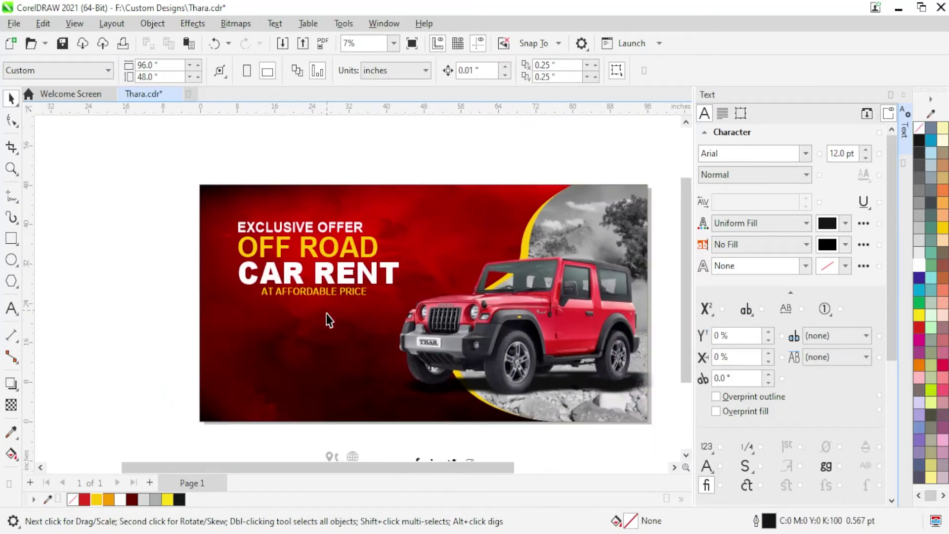
pyautogui.scroll(2, 326, 307)
# Step: Copy AT AFFORDABLE PRICE below and retype the copy as PRICE STARTS FROM
pyautogui.moveTo(320, 284); pyautogui.dragTo(314, 335)
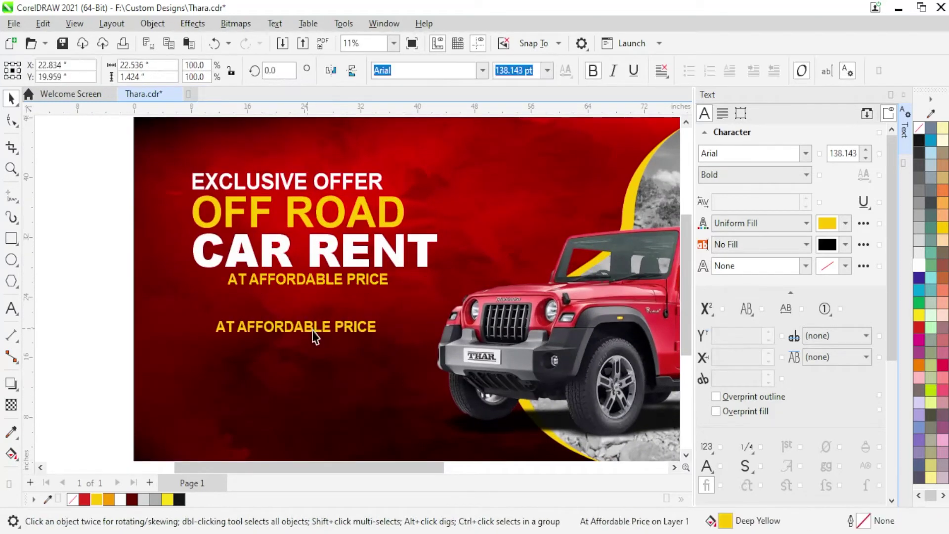
pyautogui.doubleClick(317, 326)
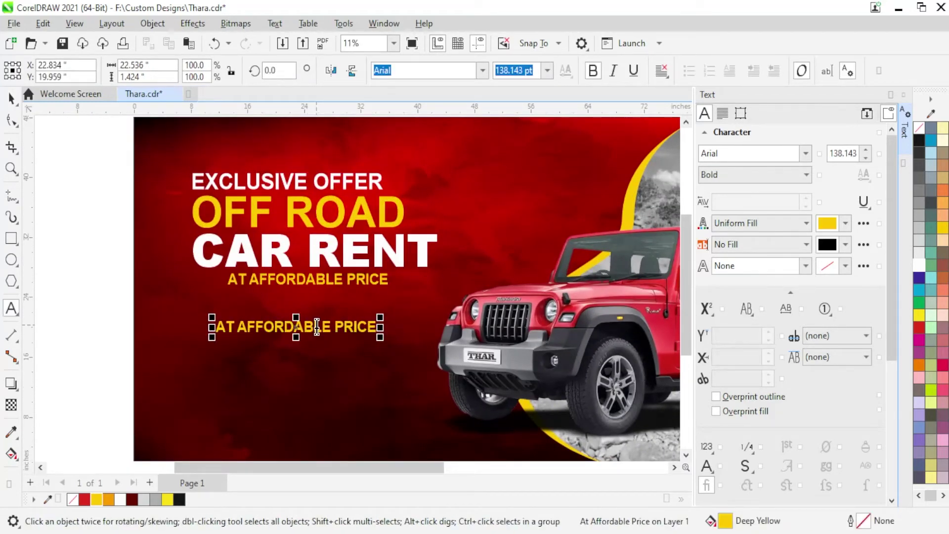
pyautogui.click(316, 326)
pyautogui.write('PRICE')
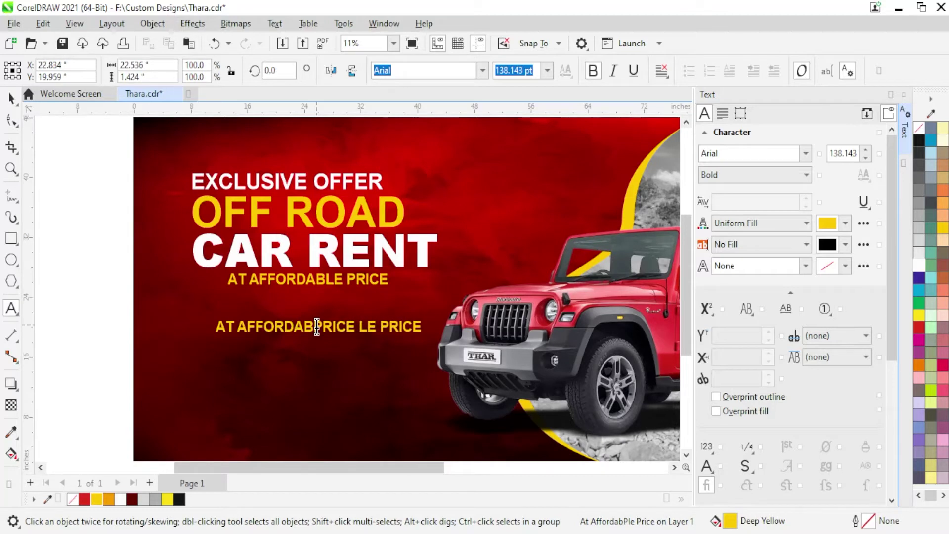
pyautogui.hotkey('ctrl', 'a')
pyautogui.write('PR')
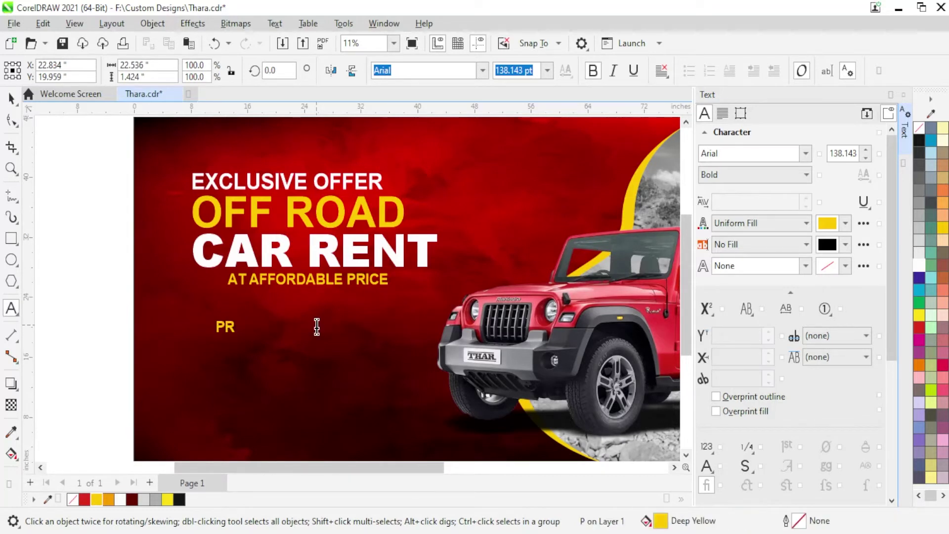
pyautogui.write('ICE STA')
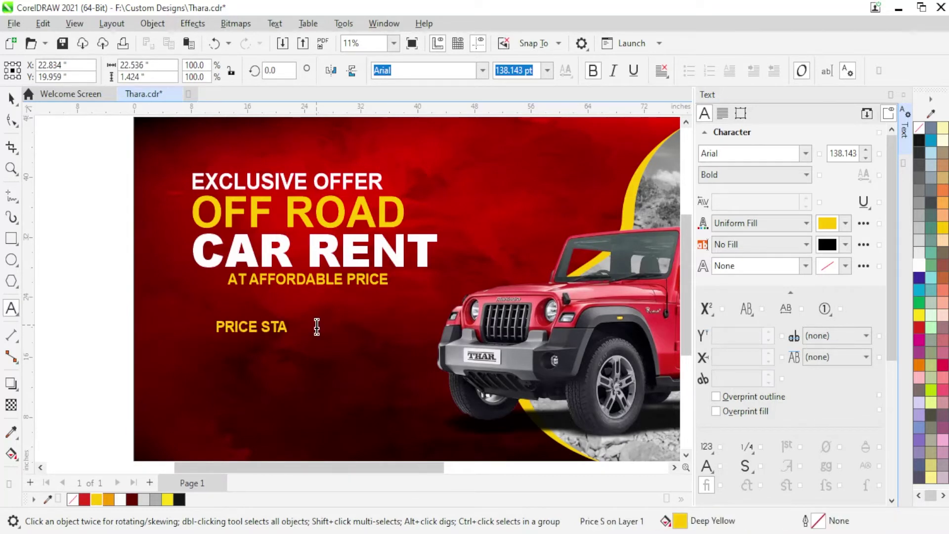
pyautogui.write('RTS FROM')
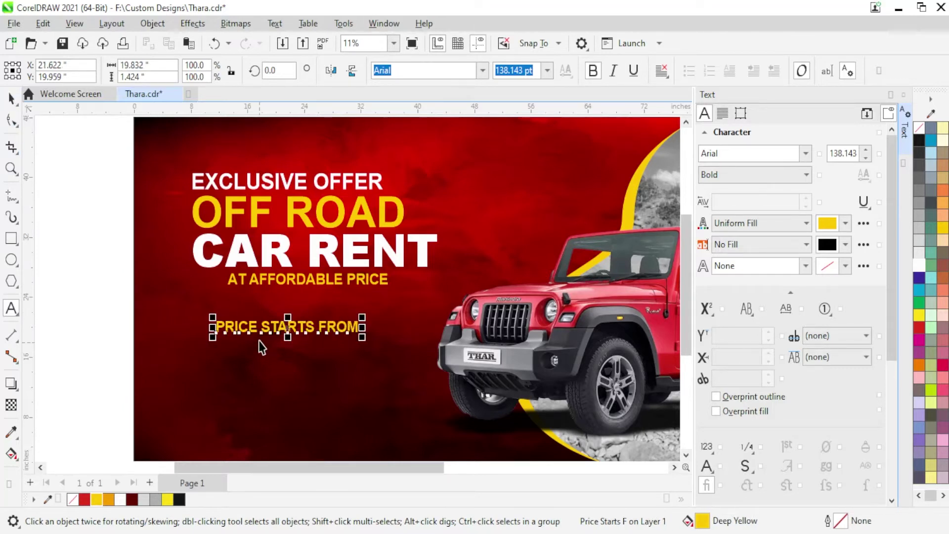
pyautogui.hotkey('ctrl', 'space')
# Step: Enlarge PRICE STARTS FROM, make it white, and nudge it upward
pyautogui.moveTo(276, 332); pyautogui.dragTo(280, 319)
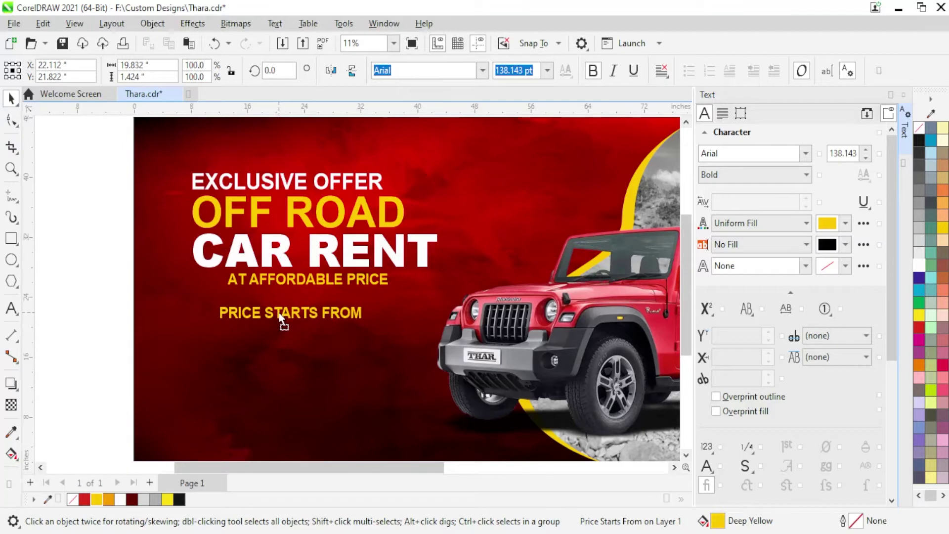
pyautogui.moveTo(365, 326); pyautogui.dragTo(384, 328)
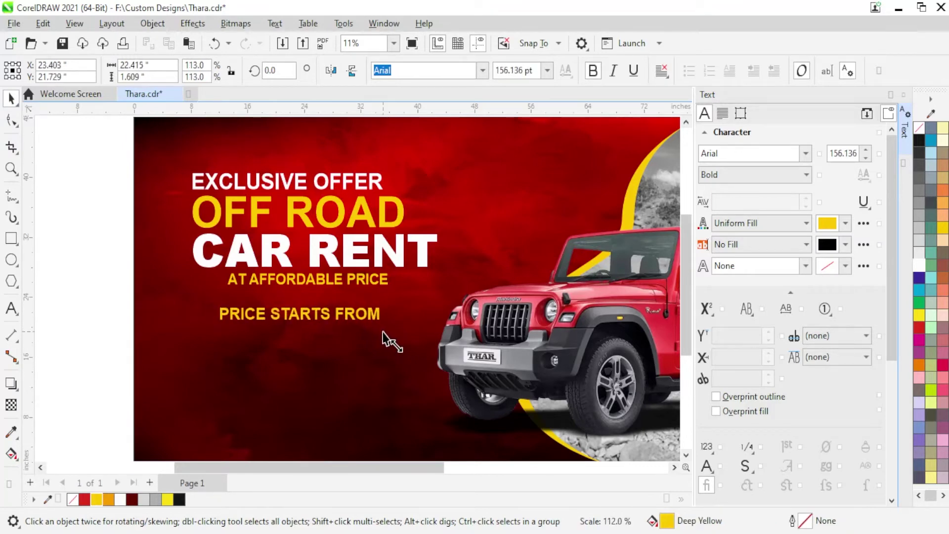
pyautogui.click(918, 265)
pyautogui.scroll(1, 345, 339)
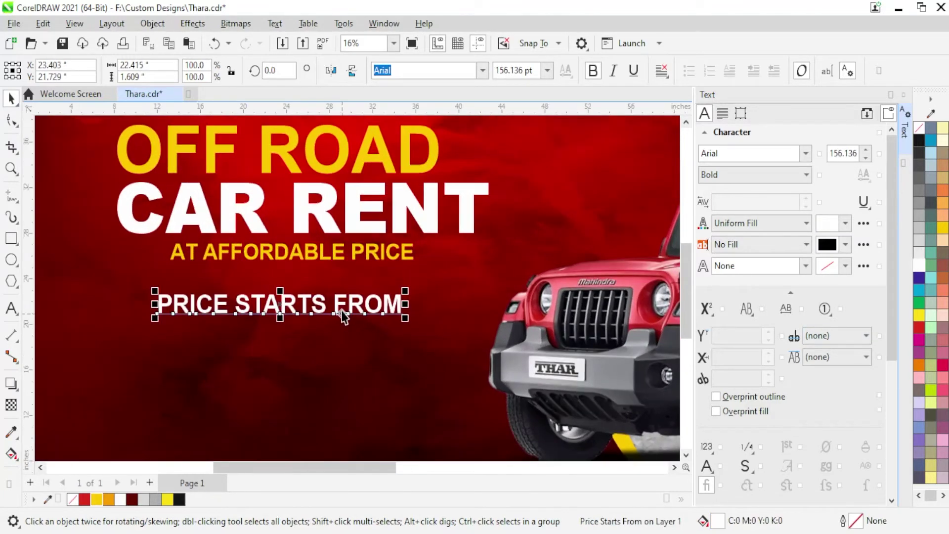
pyautogui.moveTo(340, 303); pyautogui.dragTo(341, 298)
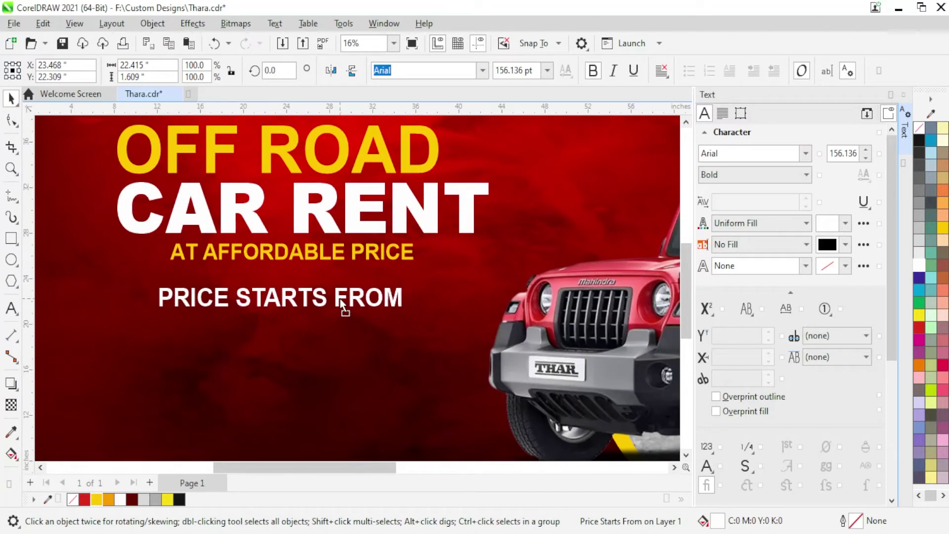
# Step: Centre PRICE STARTS FROM under AT AFFORDABLE PRICE, then copy it below for the next line
pyautogui.keyDown('shift'); pyautogui.click(339, 254); pyautogui.keyUp('shift')
pyautogui.press('c')
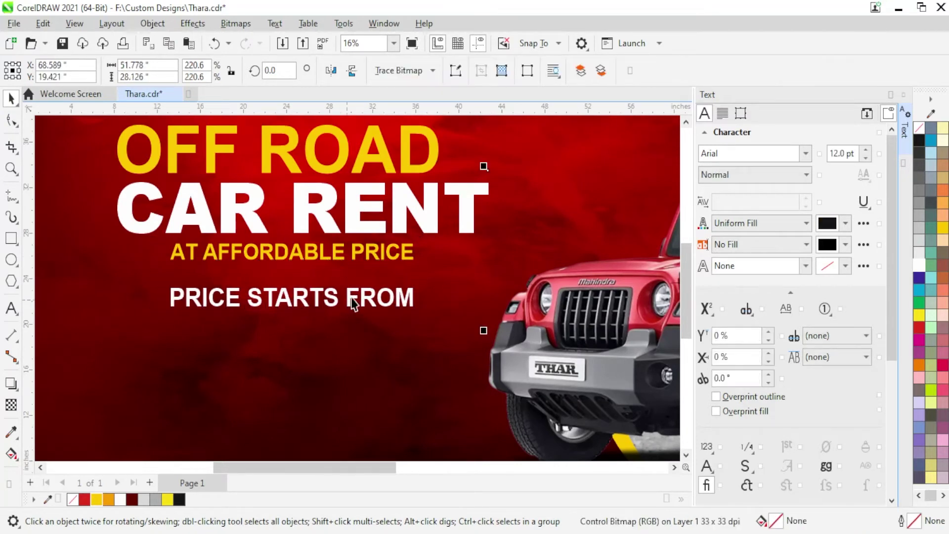
pyautogui.moveTo(363, 302); pyautogui.dragTo(352, 300)
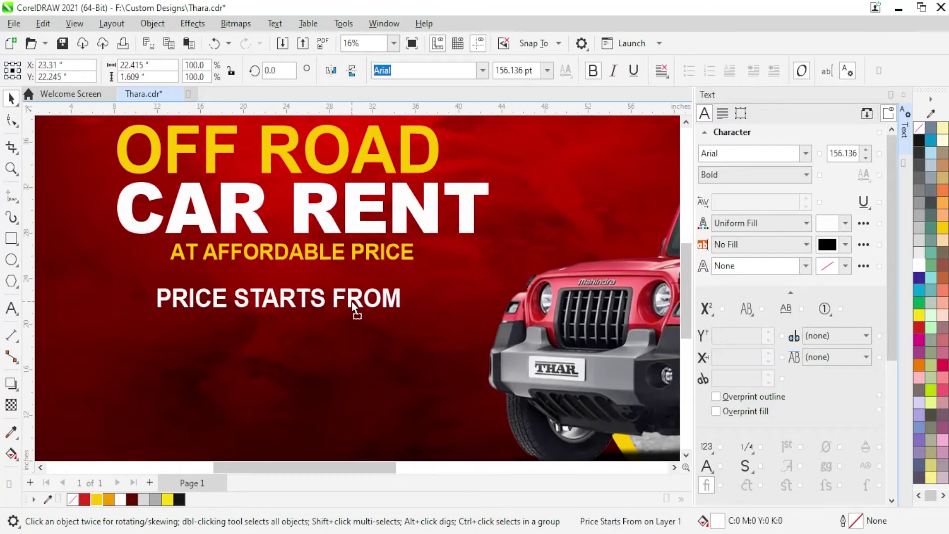
pyautogui.hotkey('ctrl', 'z')
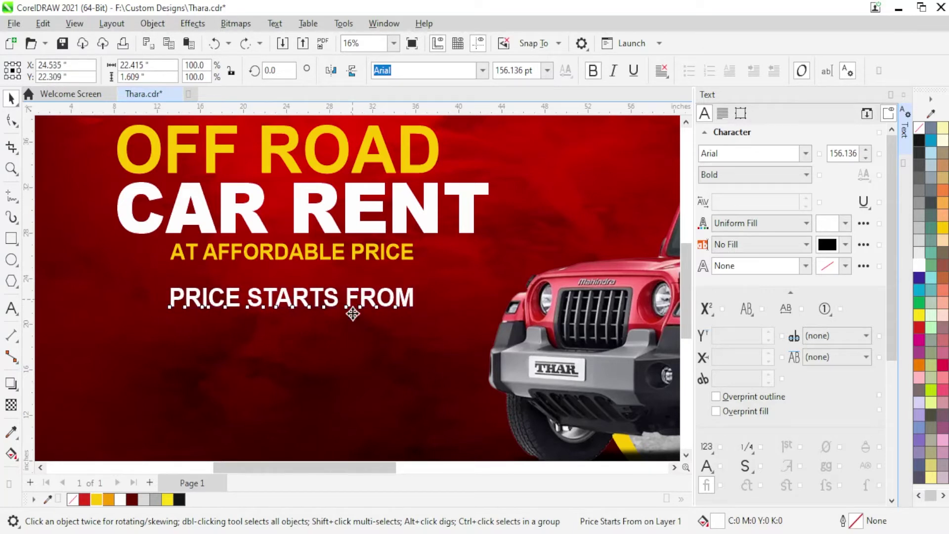
pyautogui.moveTo(353, 308); pyautogui.dragTo(354, 347)
# Step: Retype the copied line as 4000/- and enlarge it
pyautogui.doubleClick(352, 339)
pyautogui.hotkey('ctrl', 'a')
pyautogui.write('400')
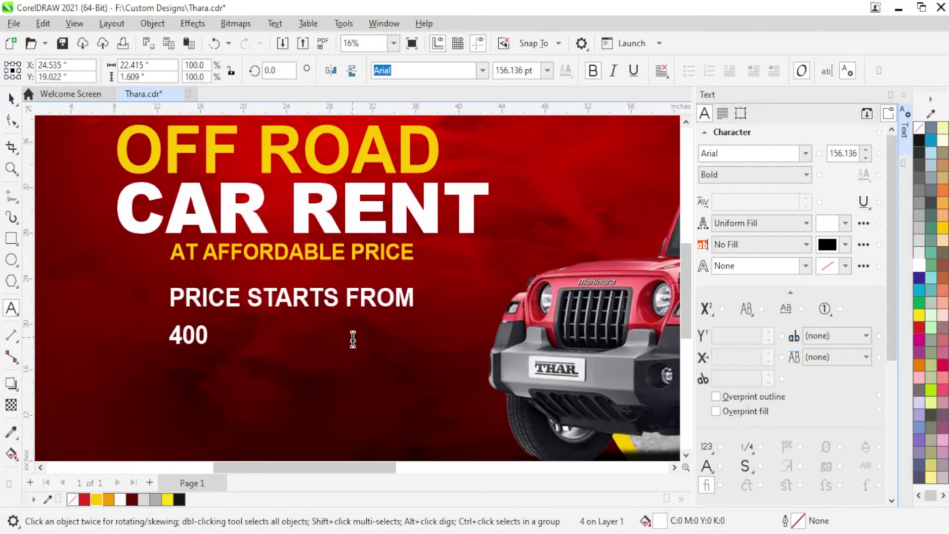
pyautogui.click(17, 99)
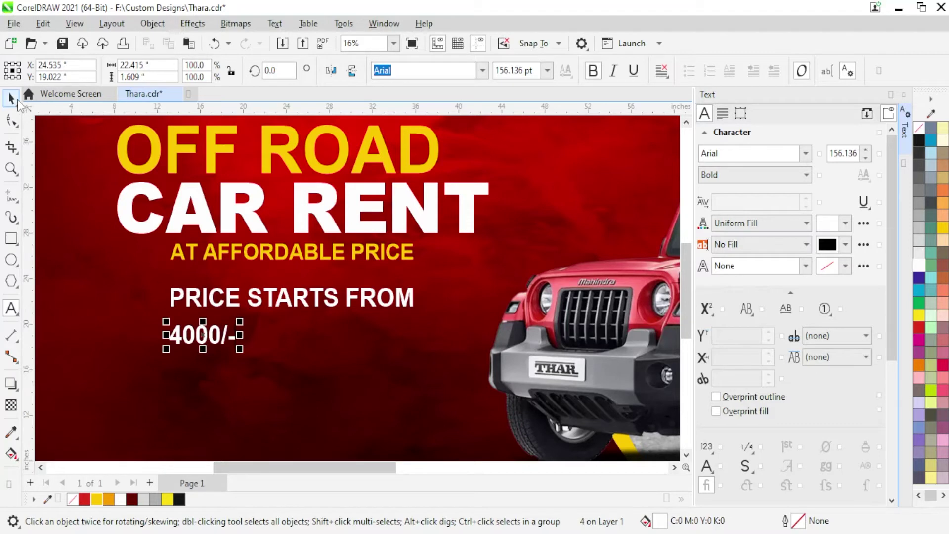
pyautogui.moveTo(240, 348); pyautogui.dragTo(318, 372)
# Step: Centre the price under PRICE STARTS FROM and paste the rupee symbol to its left
pyautogui.keyDown('shift'); pyautogui.click(297, 305); pyautogui.keyUp('shift')
pyautogui.press('c')
pyautogui.click(496, 320)
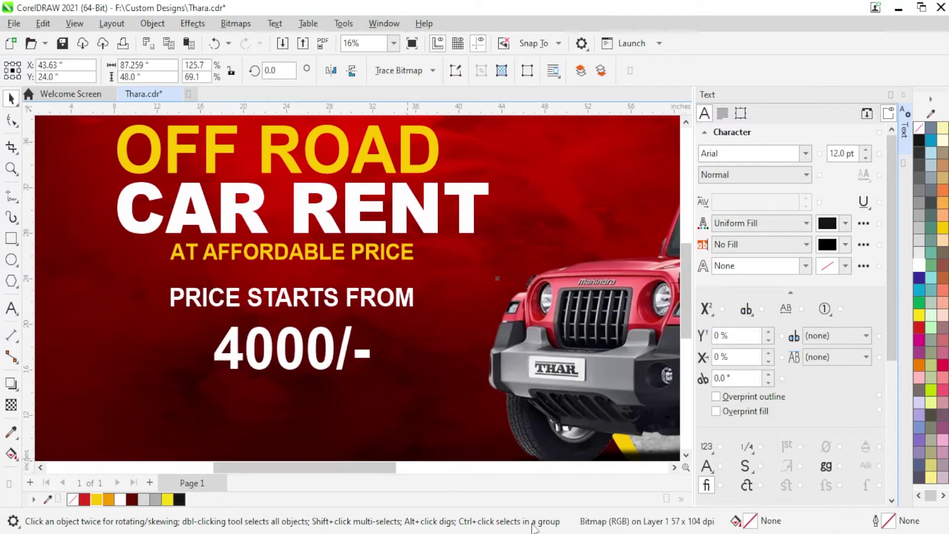
pyautogui.hotkey('ctrl', 'v')
pyautogui.scroll(1, 206, 386)
pyautogui.scroll(1, 206, 386)
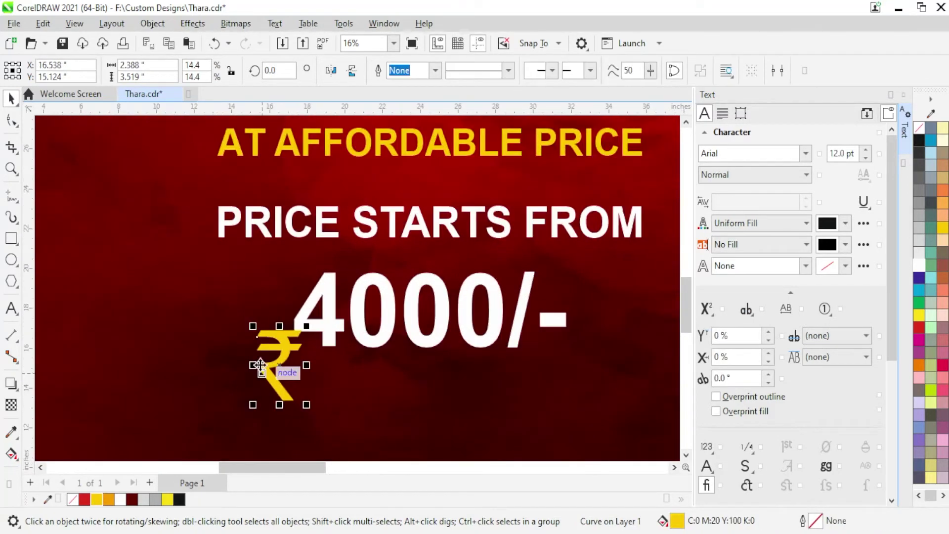
pyautogui.moveTo(263, 365)
pyautogui.mouseDown()
pyautogui.moveTo(280, 359)
pyautogui.moveTo(250, 309)
pyautogui.moveTo(262, 306)
pyautogui.mouseUp()
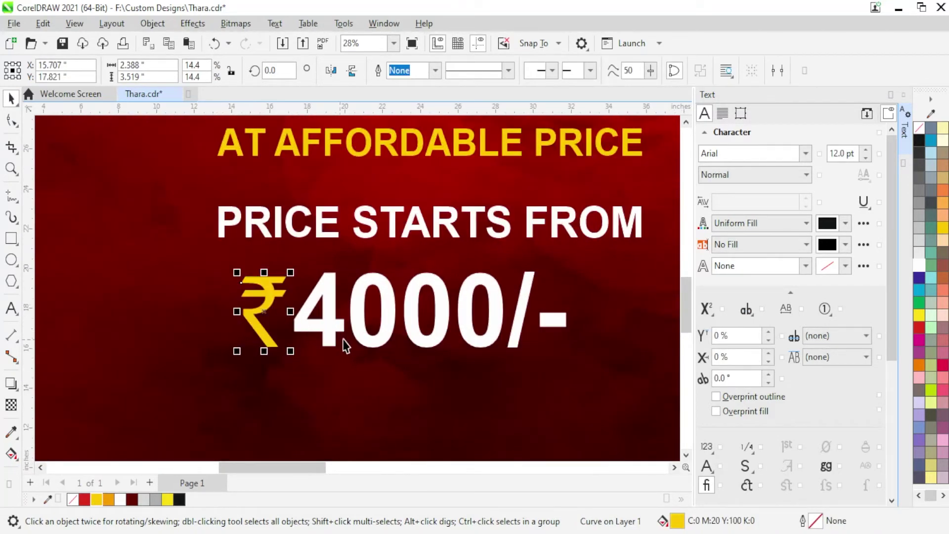
# Step: Colour 4000/- yellow, enlarge the rupee sign slightly, and group them together
pyautogui.keyDown('shift'); pyautogui.click(329, 326); pyautogui.keyUp('shift')
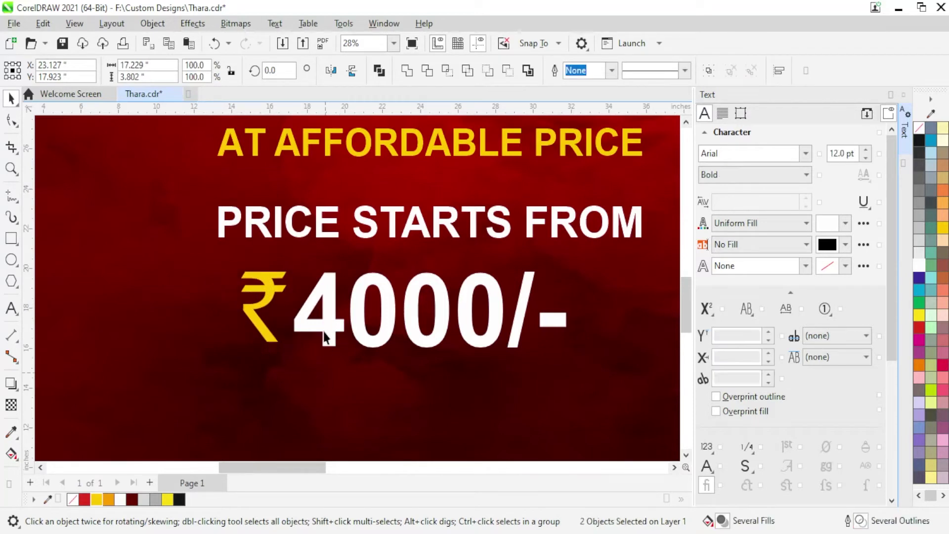
pyautogui.click(326, 328)
pyautogui.click(108, 499)
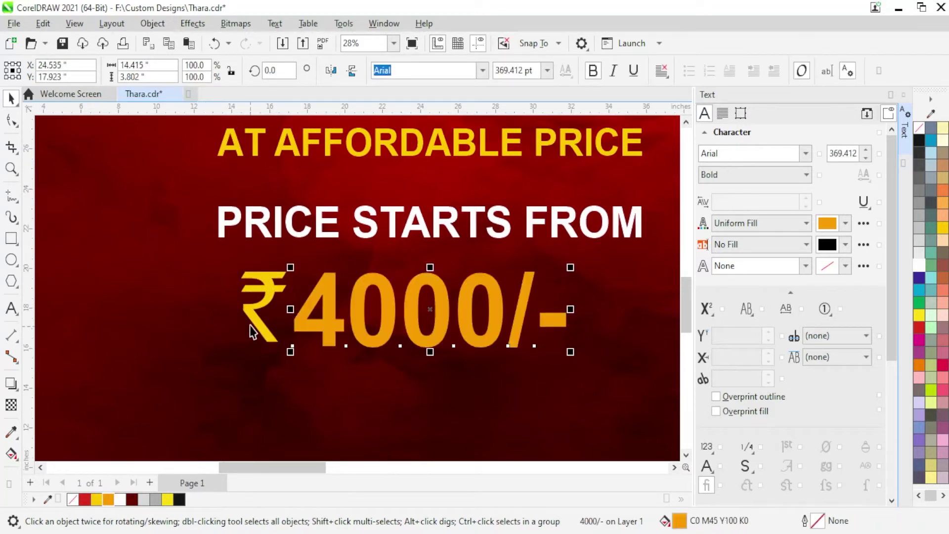
pyautogui.click(168, 499)
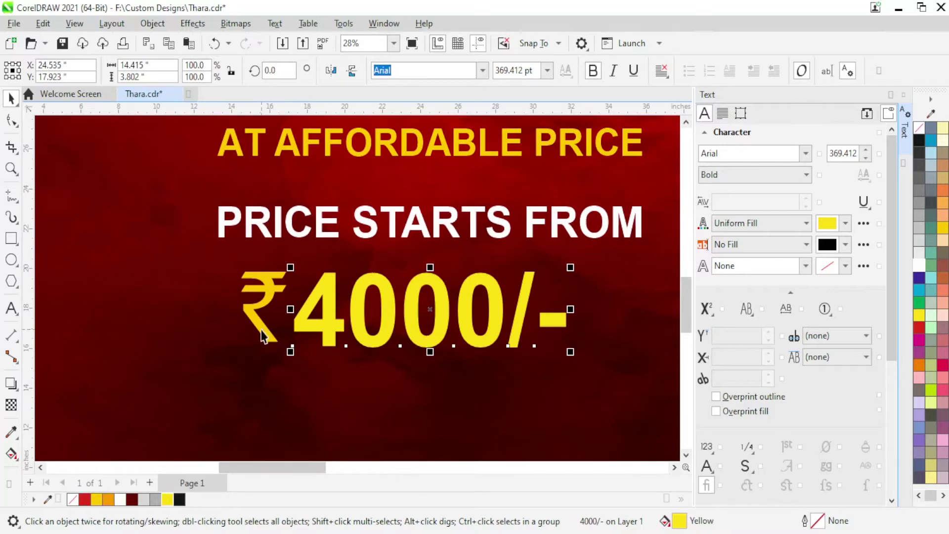
pyautogui.click(285, 344)
pyautogui.moveTo(291, 349); pyautogui.dragTo(299, 354)
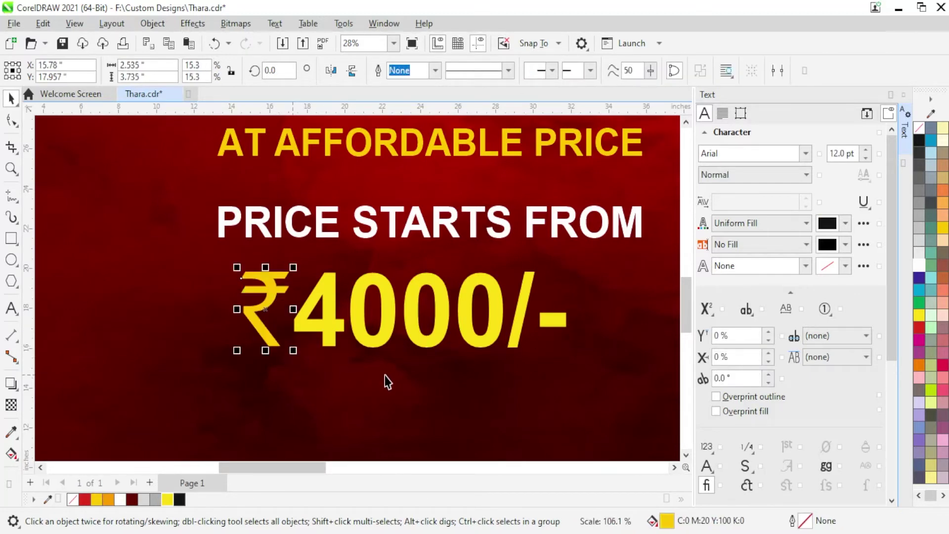
pyautogui.scroll(-2, 341, 326)
pyautogui.scroll(-2, 341, 326)
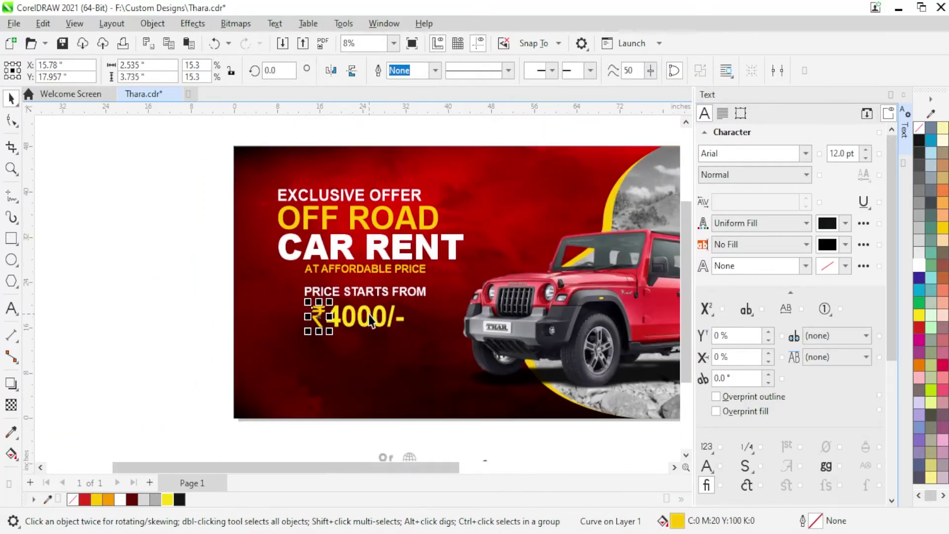
pyautogui.keyDown('shift'); pyautogui.click(371, 319); pyautogui.keyUp('shift')
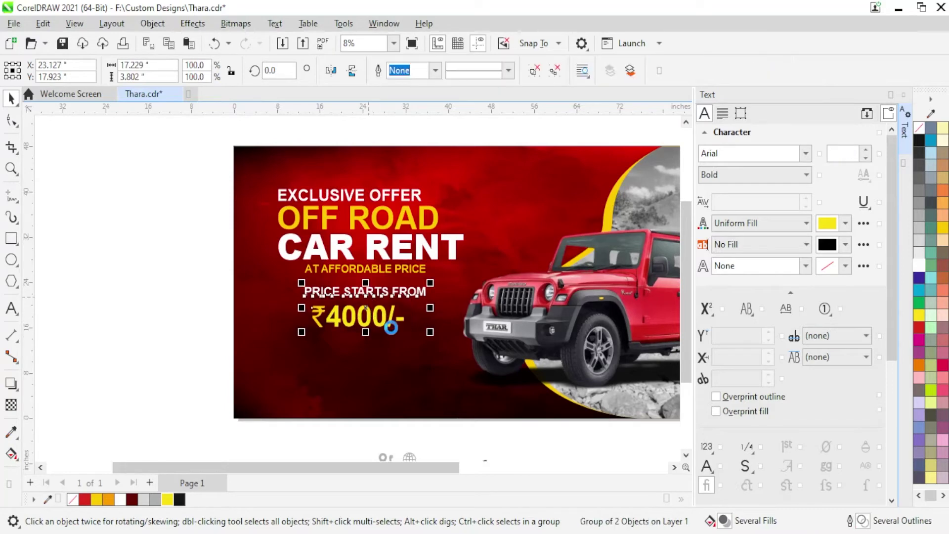
pyautogui.click(388, 320)
pyautogui.scroll(1, 370, 328)
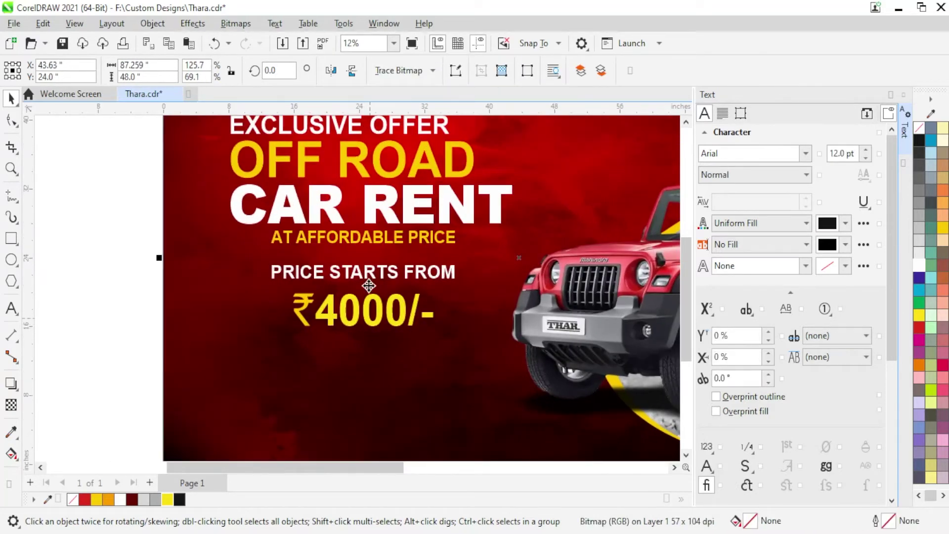
# Step: Copy PRICE STARTS FROM below the price and retype it as ORDER NOW
pyautogui.moveTo(366, 284); pyautogui.dragTo(366, 361)
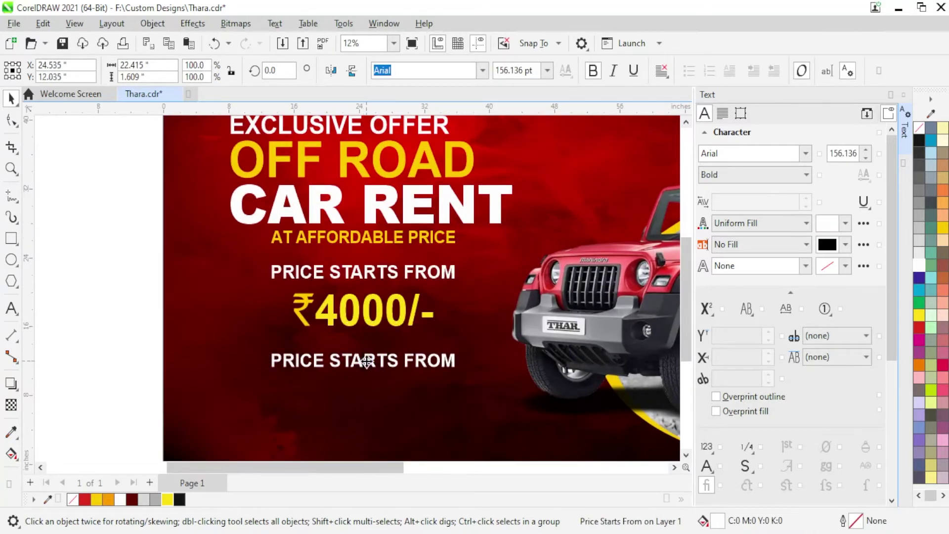
pyautogui.doubleClick(366, 361)
pyautogui.write('ORDER NOW')
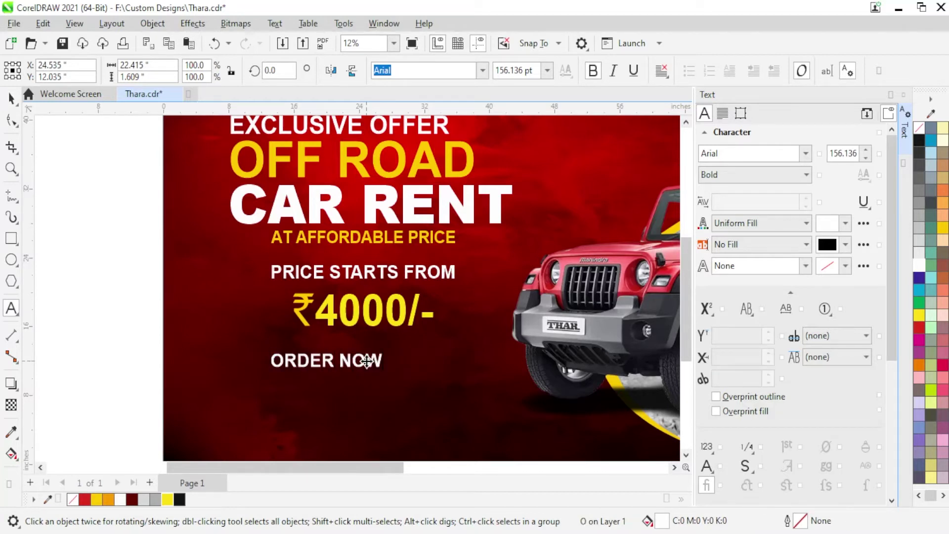
pyautogui.press('Escape')
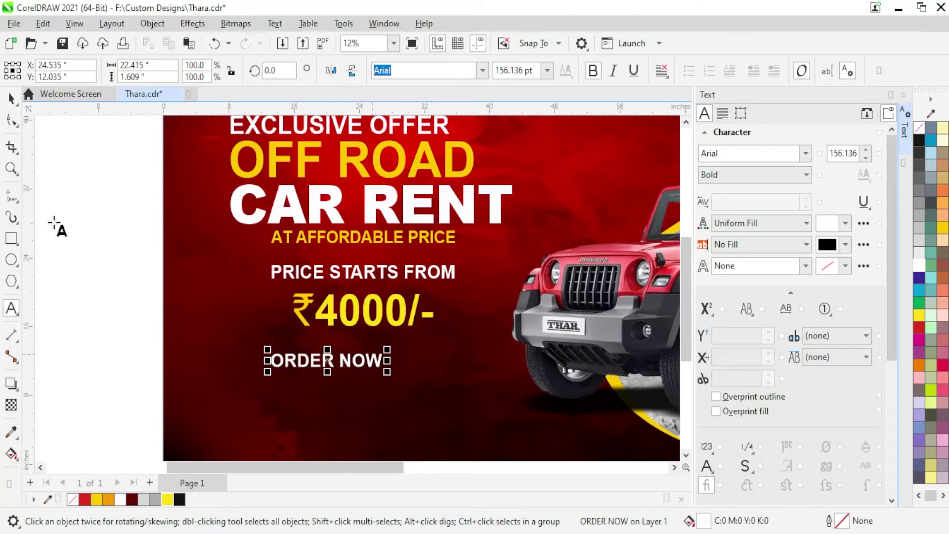
pyautogui.scroll(1, 222, 346)
pyautogui.scroll(1, 296, 365)
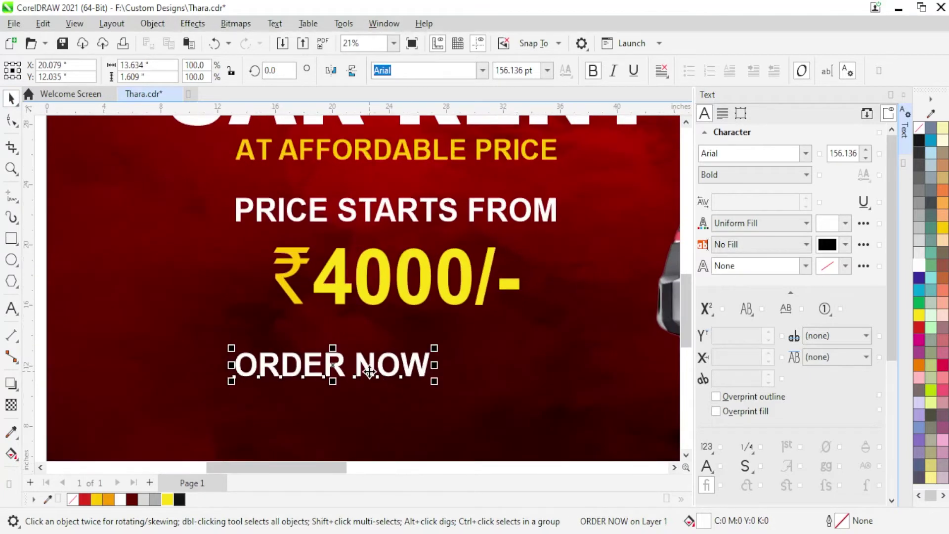
# Step: Draw a rectangle around ORDER NOW and round its corners
pyautogui.click(11, 238)
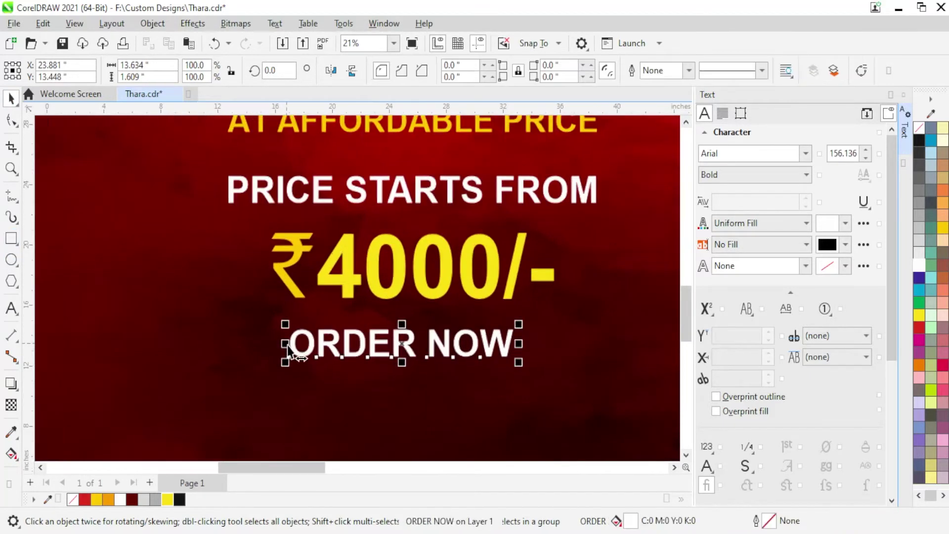
pyautogui.scroll(2, 279, 324)
pyautogui.moveTo(282, 313); pyautogui.dragTo(597, 374)
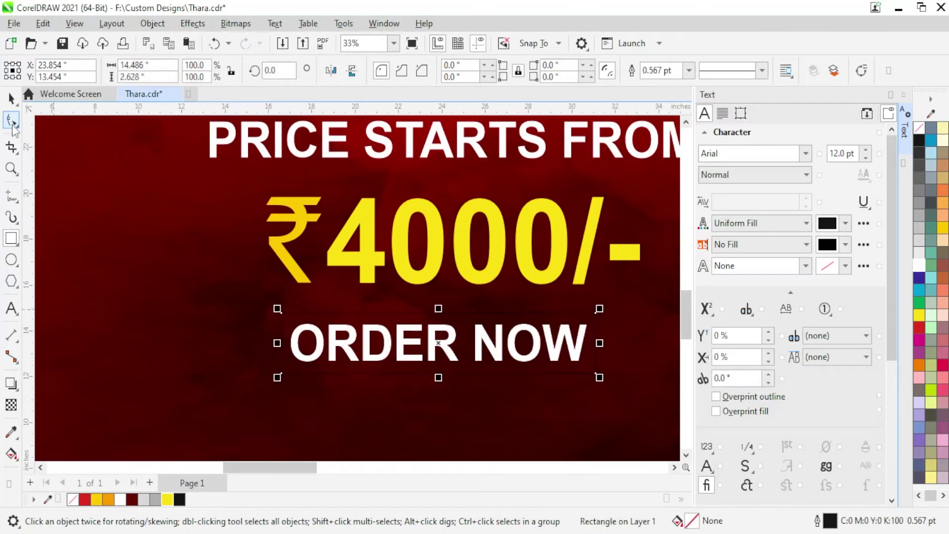
pyautogui.click(11, 121)
pyautogui.scroll(1, 283, 316)
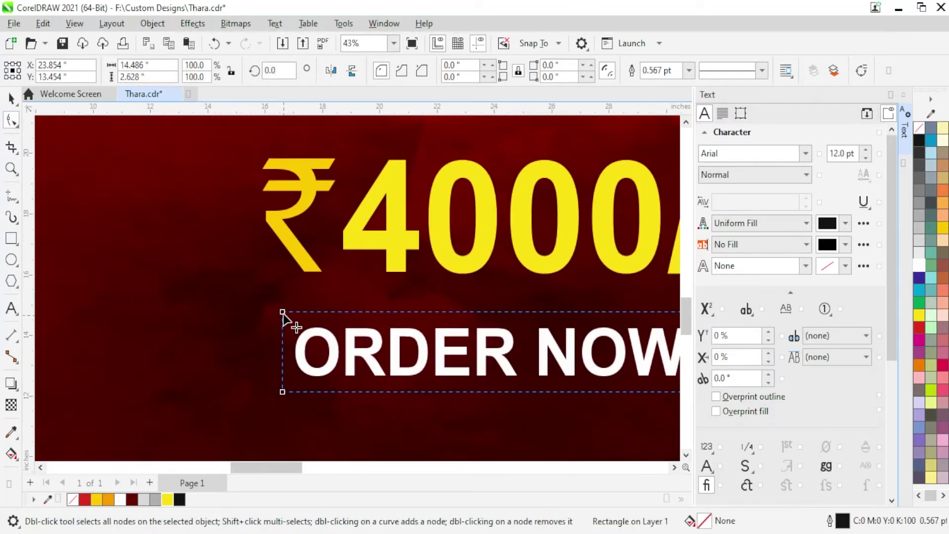
pyautogui.moveTo(283, 312); pyautogui.dragTo(301, 311)
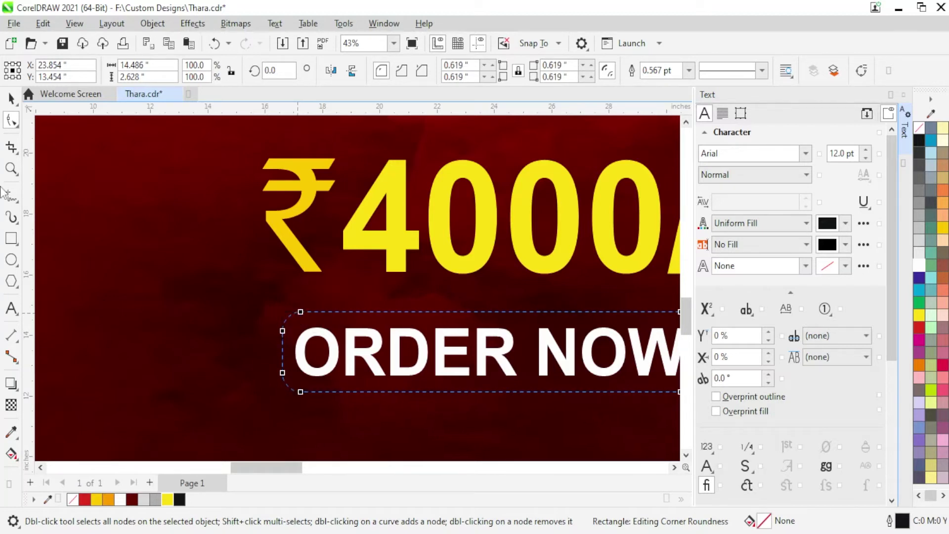
pyautogui.click(11, 98)
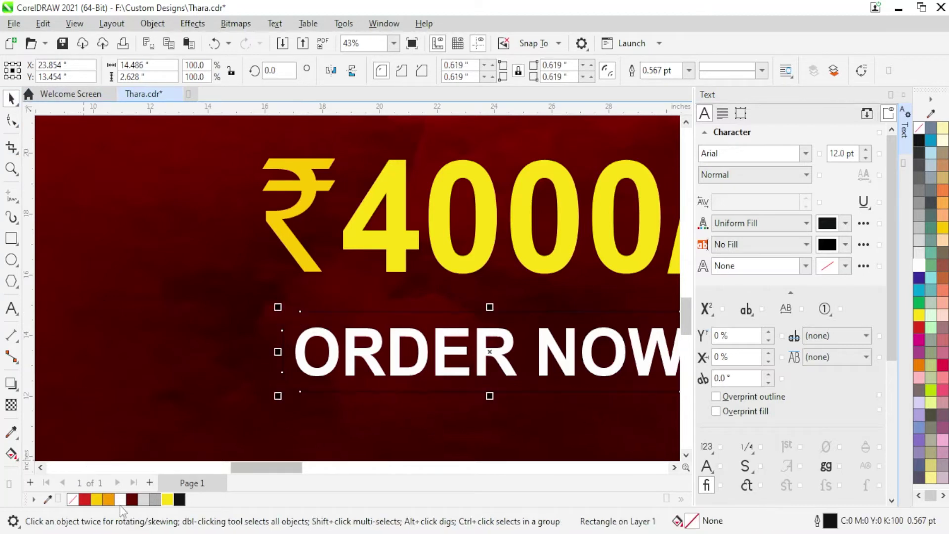
# Step: Fill the rectangle golden yellow and recolour the ₹4000/- price golden yellow to match
pyautogui.click(167, 500)
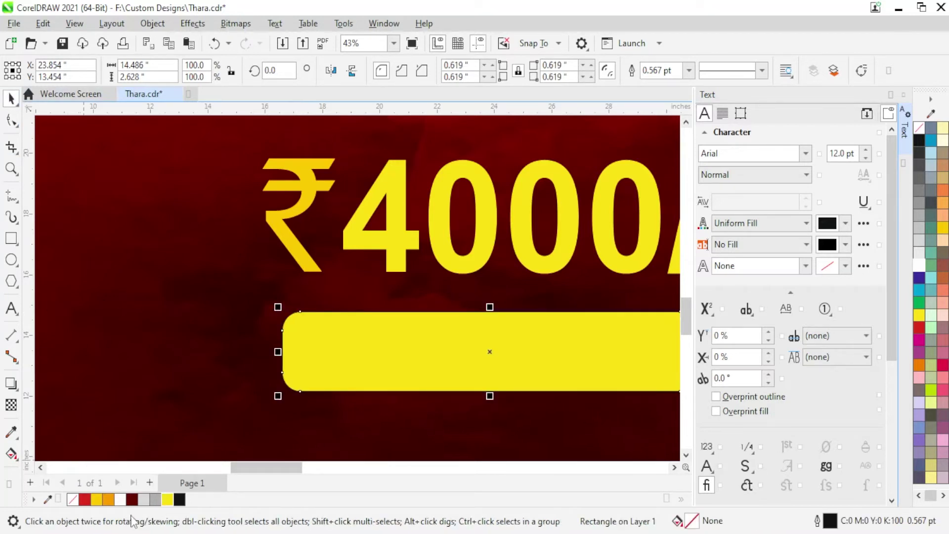
pyautogui.click(943, 238)
pyautogui.click(575, 219)
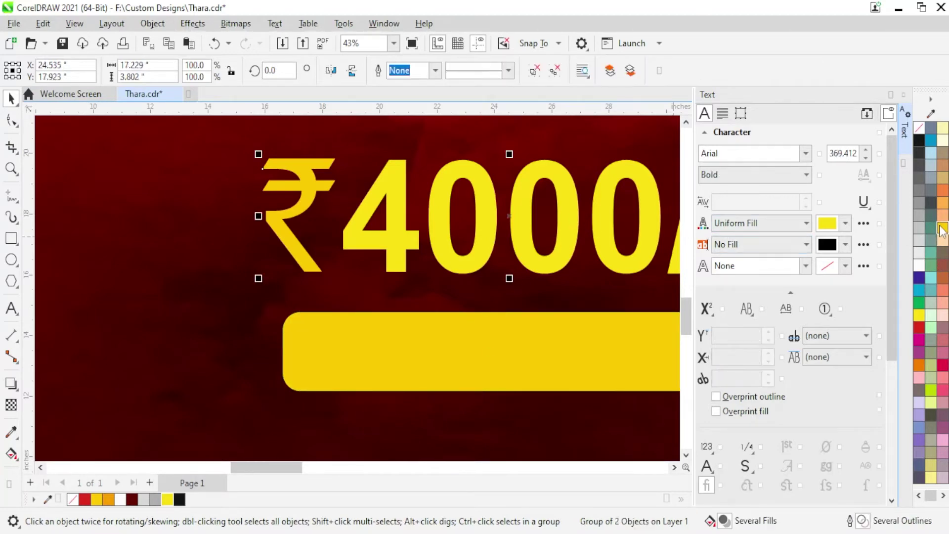
pyautogui.click(941, 228)
pyautogui.scroll(-2, 387, 271)
pyautogui.scroll(2, 568, 309)
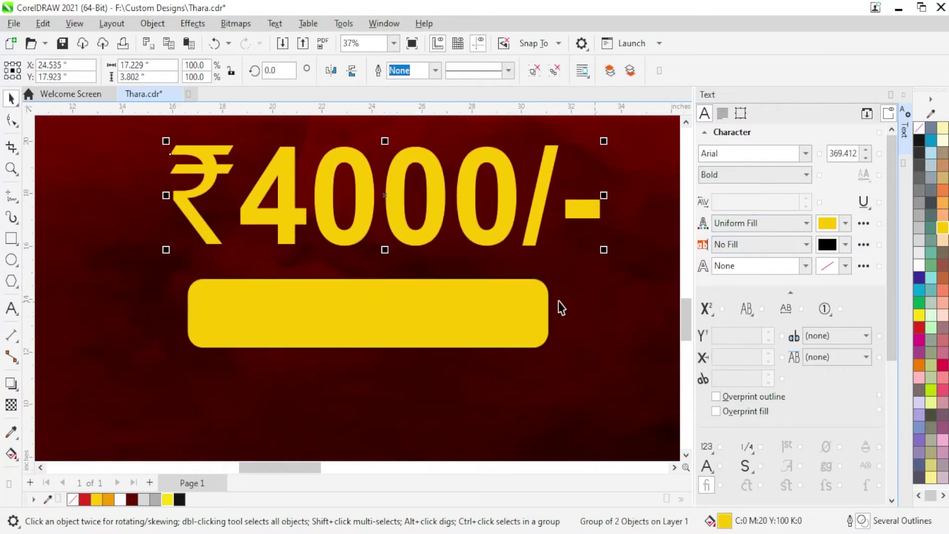
# Step: Send the yellow rectangle behind ORDER NOW and recolour the lettering dark red
pyautogui.click(495, 326)
pyautogui.hotkey('ctrl', 'pagedown')
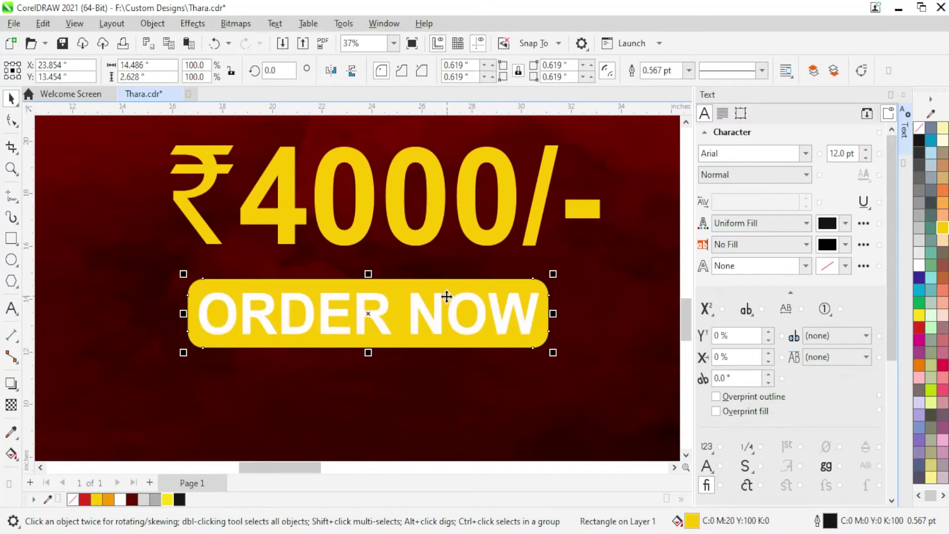
pyautogui.click(438, 332)
pyautogui.click(179, 500)
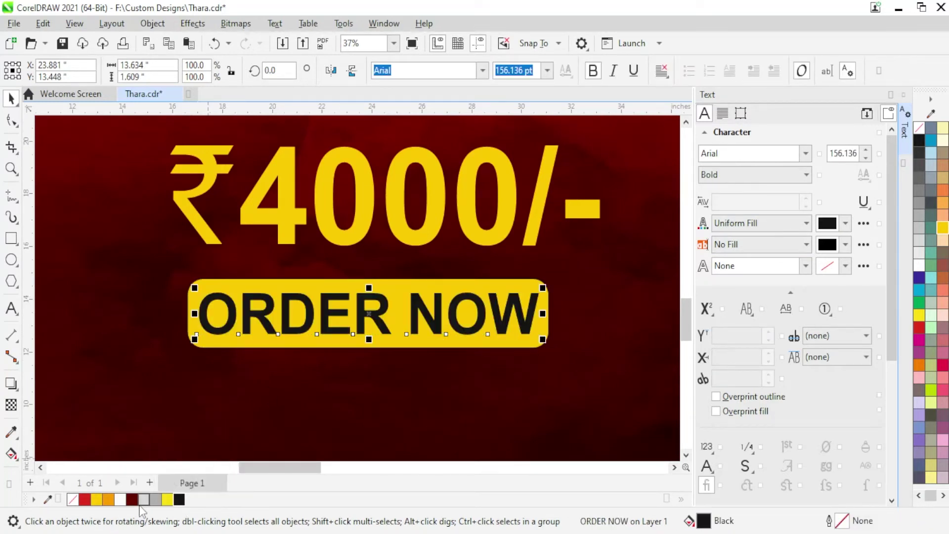
# Step: Centre the ORDER NOW button horizontally under the ₹4000/- price
pyautogui.keyDown('shift'); pyautogui.click(546, 326); pyautogui.keyUp('shift')
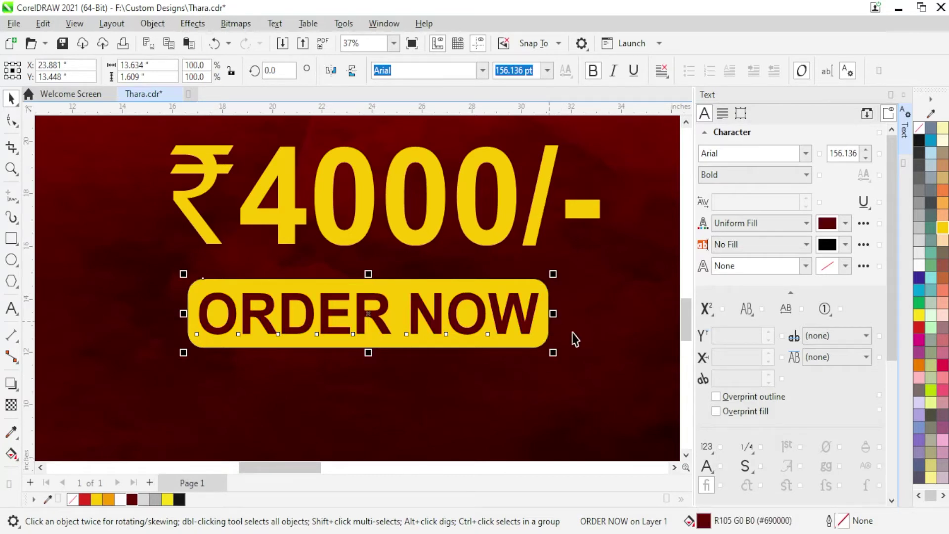
pyautogui.keyDown('shift'); pyautogui.click(435, 237); pyautogui.keyUp('shift')
pyautogui.press('c')
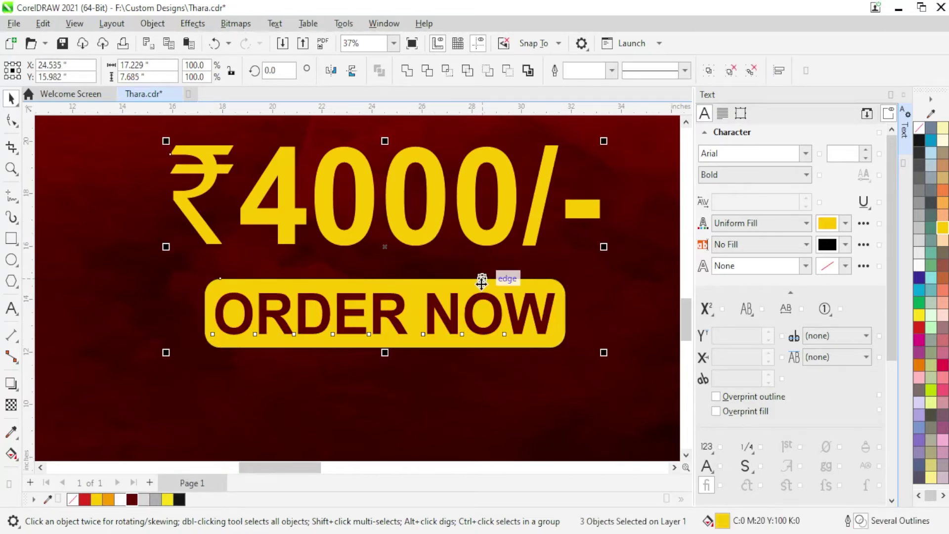
pyautogui.scroll(-2, 477, 269)
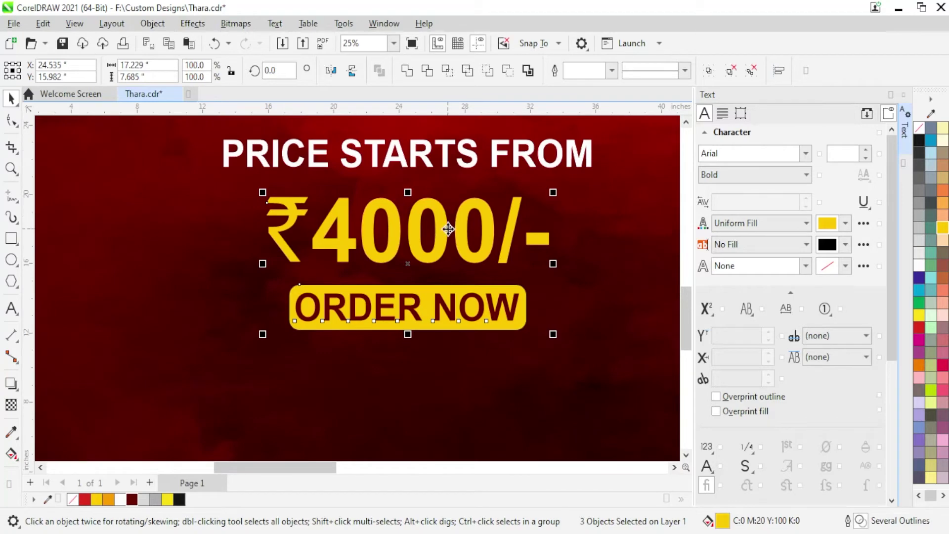
pyautogui.keyDown('shift'); pyautogui.click(442, 155); pyautogui.keyUp('shift')
pyautogui.scroll(-2, 445, 151)
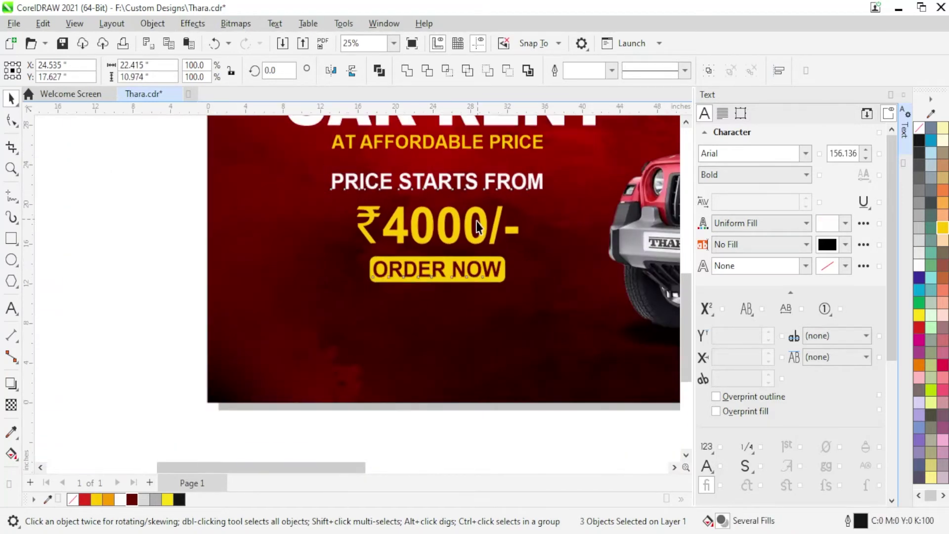
pyautogui.click(146, 244)
pyautogui.scroll(-1, 431, 271)
# Step: Copy the yellow button over AT AFFORDABLE PRICE, convert it to curves, and stretch it wider
pyautogui.scroll(2, 431, 271)
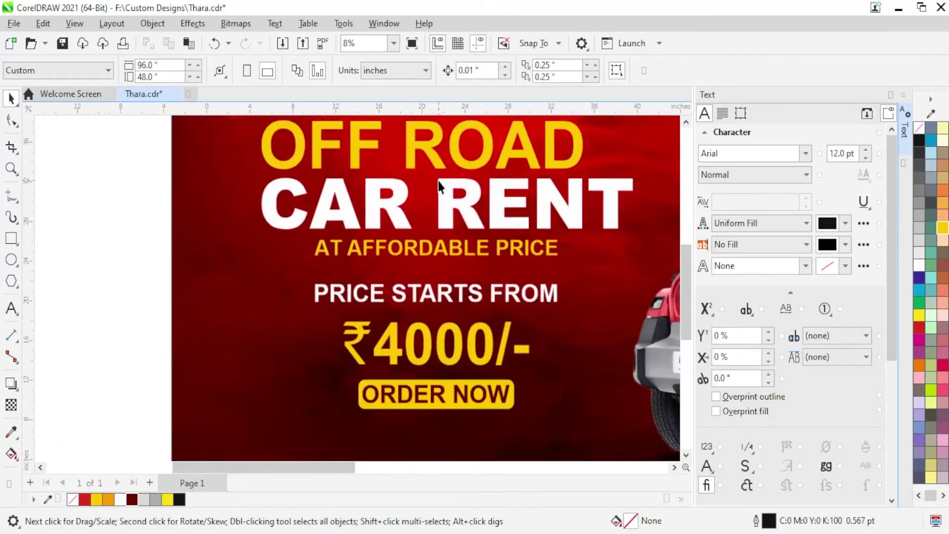
pyautogui.moveTo(516, 406); pyautogui.dragTo(500, 263)
pyautogui.scroll(2, 504, 259)
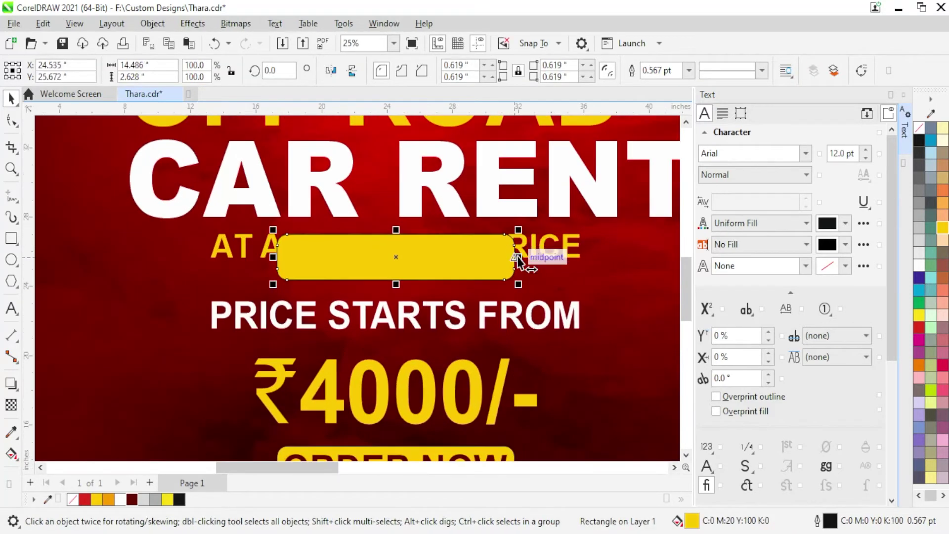
pyautogui.hotkey('ctrl', 'q')
pyautogui.click(13, 120)
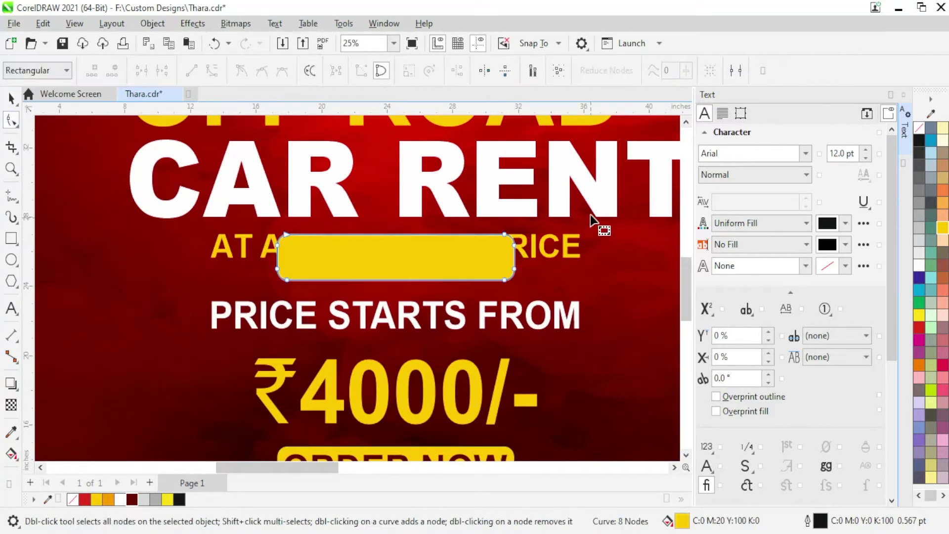
pyautogui.moveTo(504, 280); pyautogui.dragTo(587, 282)
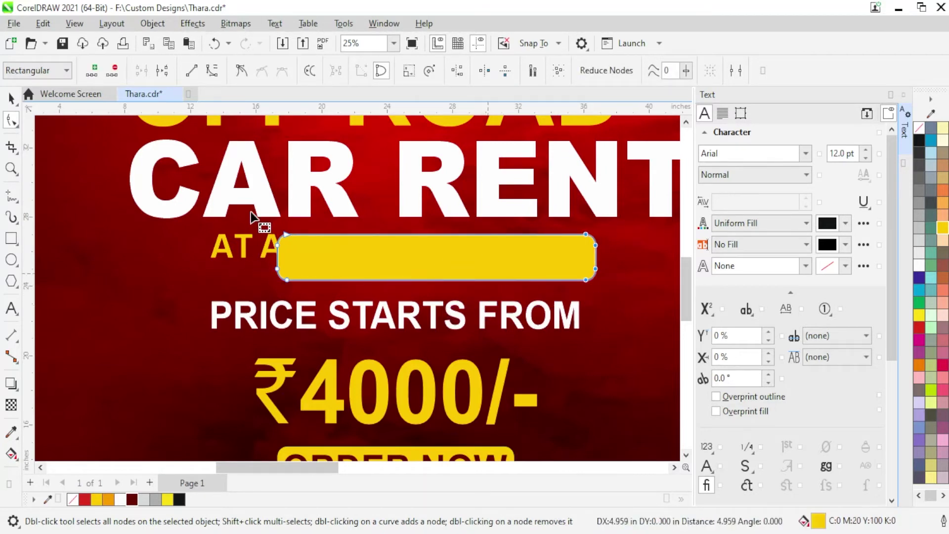
pyautogui.moveTo(287, 281); pyautogui.dragTo(206, 280)
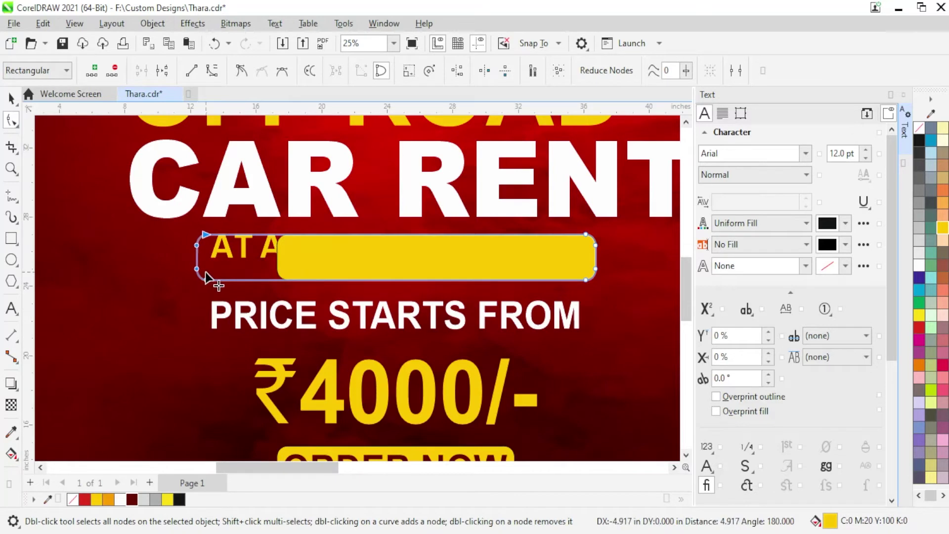
pyautogui.click(13, 98)
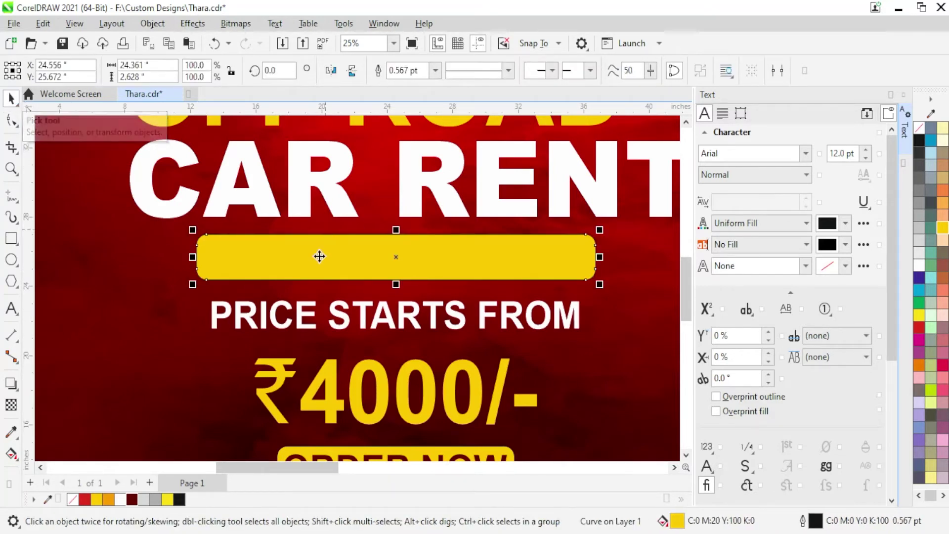
# Step: Make the AT AFFORDABLE PRICE text dark red
pyautogui.scroll(-2, 280, 251)
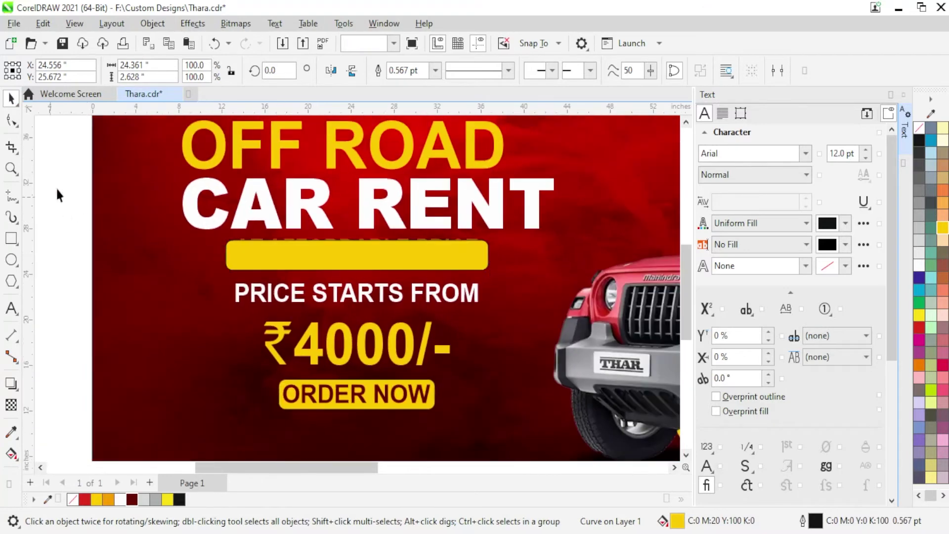
pyautogui.moveTo(60, 188); pyautogui.dragTo(503, 266)
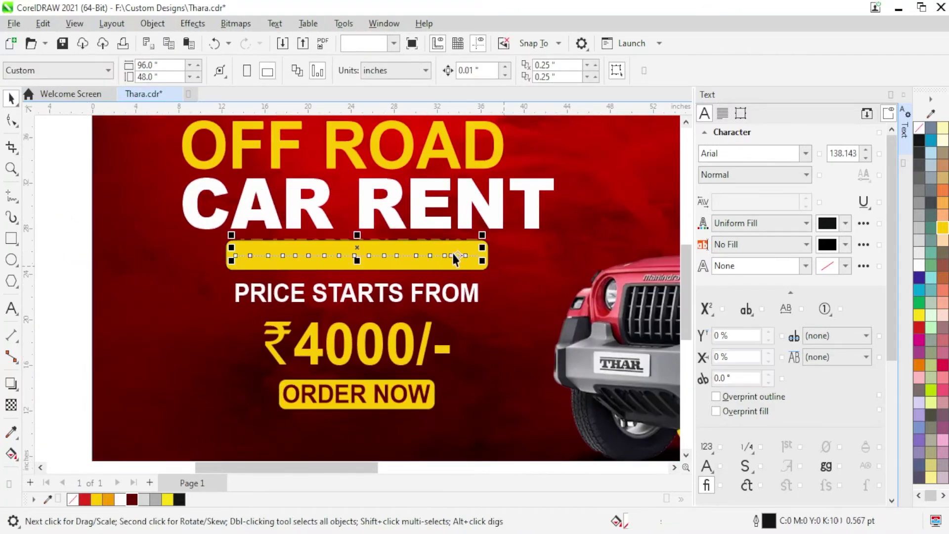
pyautogui.scroll(3, 450, 253)
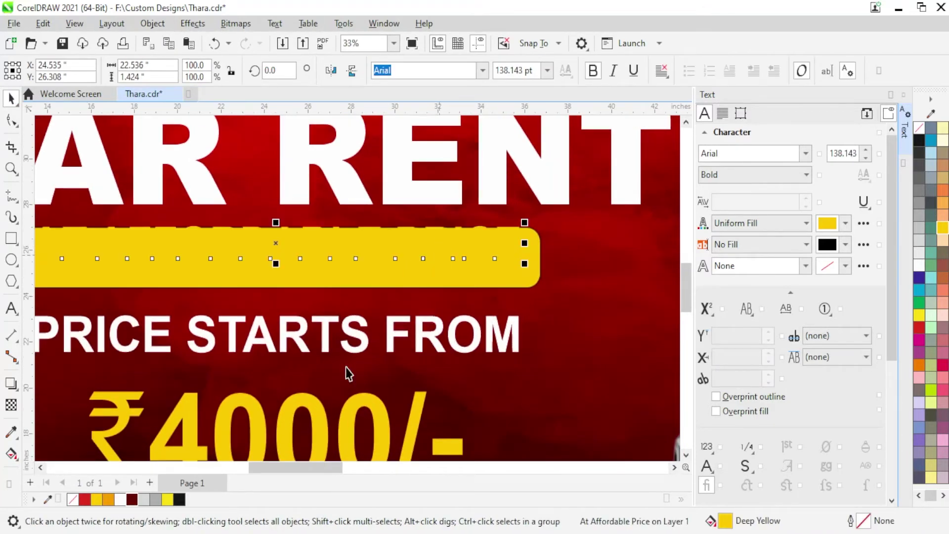
pyautogui.click(131, 499)
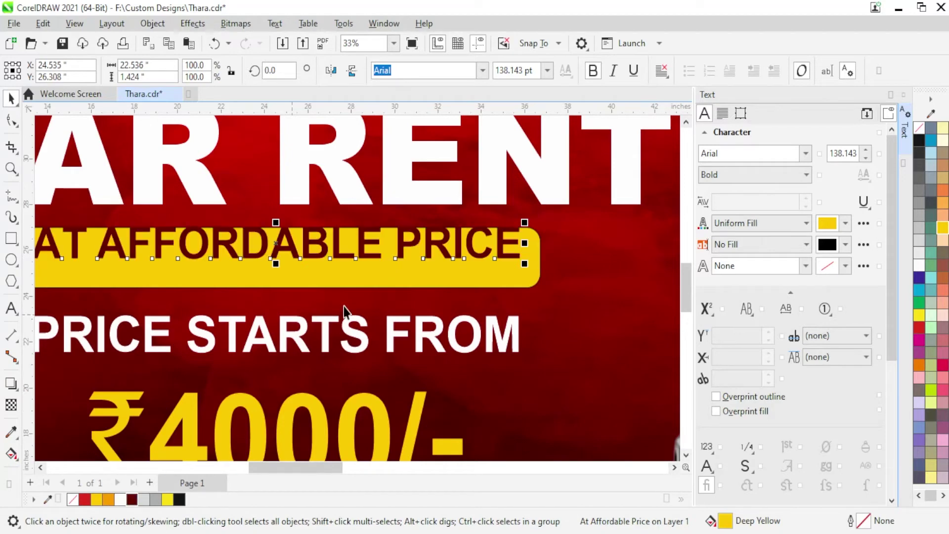
pyautogui.keyDown('shift'); pyautogui.click(468, 276); pyautogui.keyUp('shift')
# Step: Draw a small circle on the lower-left of the banner
pyautogui.click(529, 286)
pyautogui.scroll(-2, 494, 326)
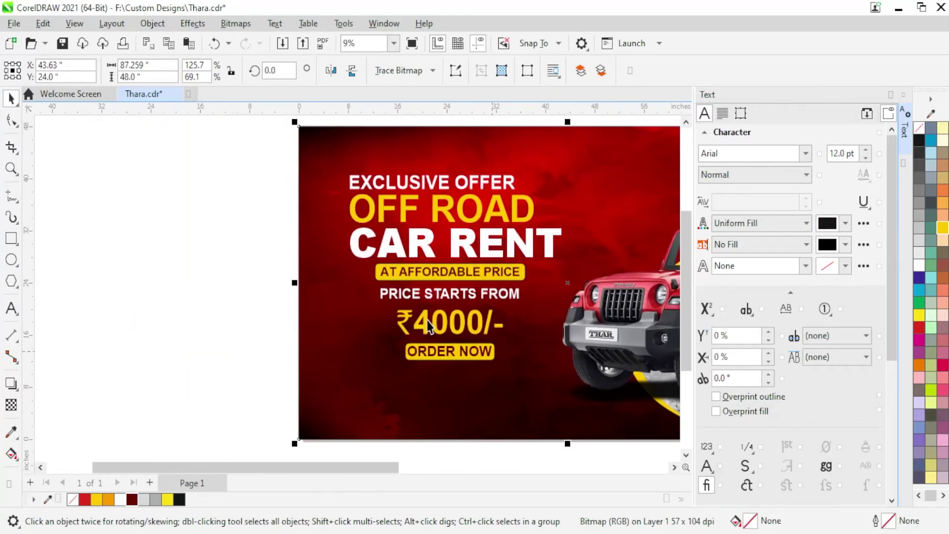
pyautogui.scroll(-1, 432, 306)
pyautogui.scroll(1, 463, 305)
pyautogui.scroll(-1, 464, 305)
pyautogui.scroll(-1, 418, 329)
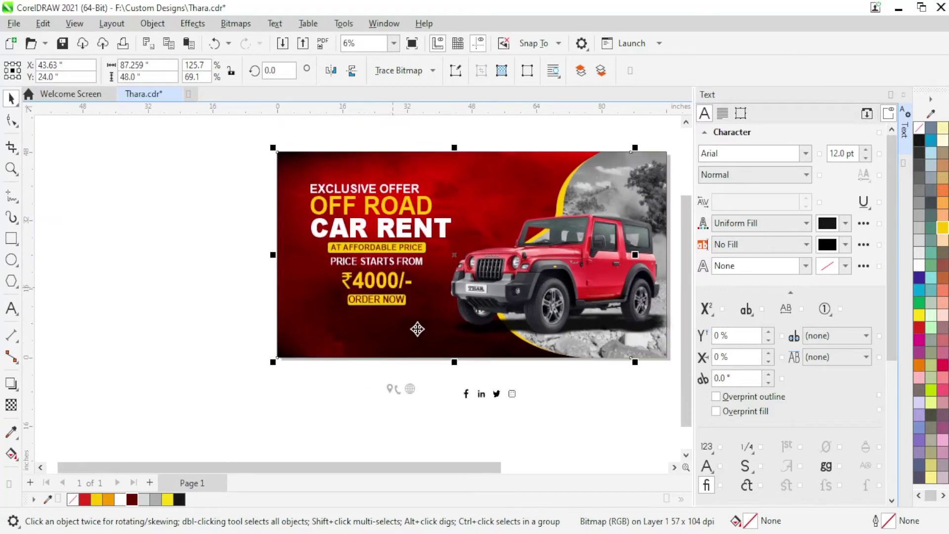
pyautogui.scroll(2, 405, 398)
pyautogui.scroll(1, 404, 397)
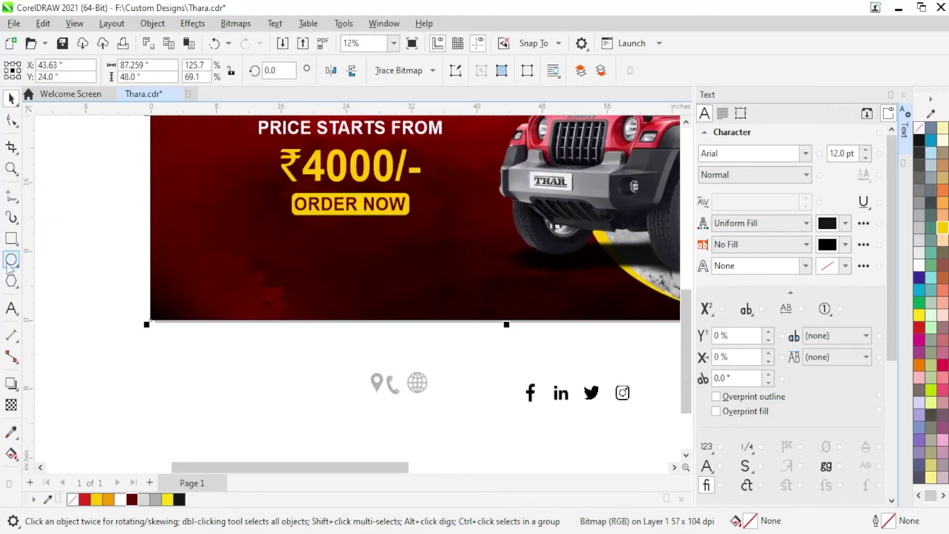
pyautogui.scroll(2, 198, 285)
pyautogui.moveTo(210, 282); pyautogui.dragTo(232, 306)
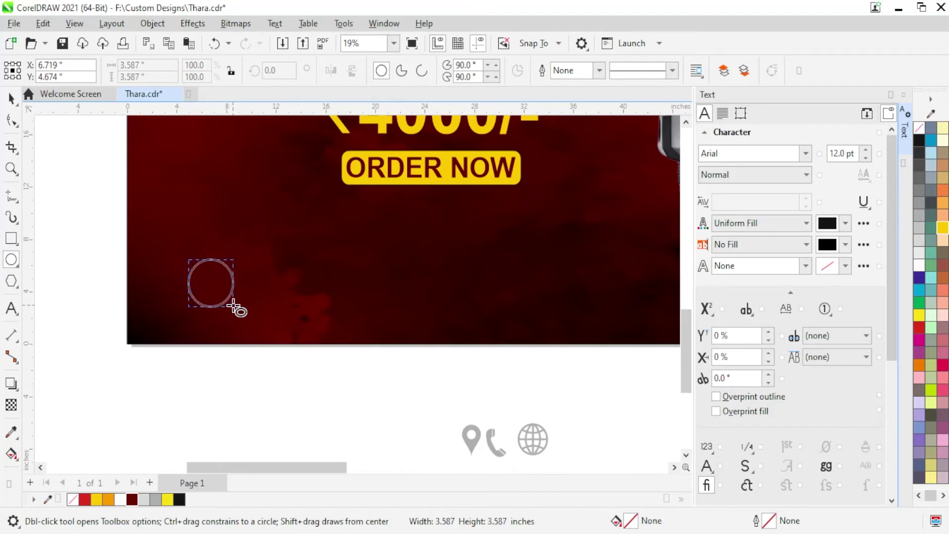
pyautogui.moveTo(231, 307); pyautogui.dragTo(189, 290)
pyautogui.click(10, 102)
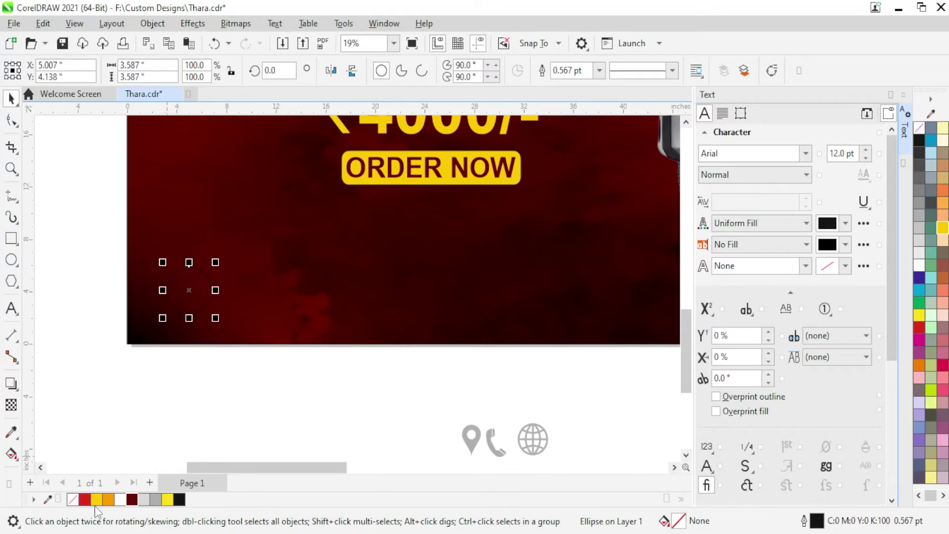
# Step: Give the circle a yellow outline 12 pt wide
pyautogui.rightClick(943, 229)
pyautogui.click(862, 232)
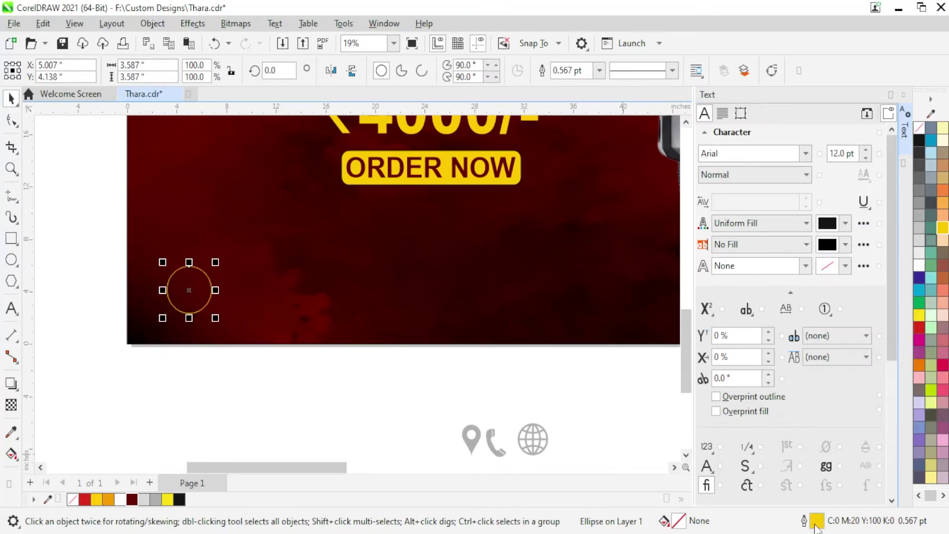
pyautogui.press('F12')
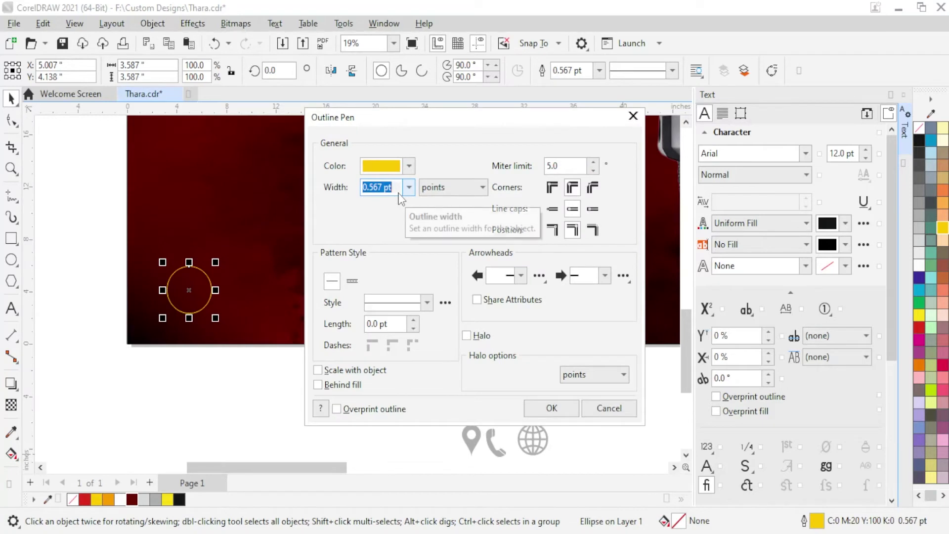
pyautogui.write('12')
pyautogui.press('Tab')
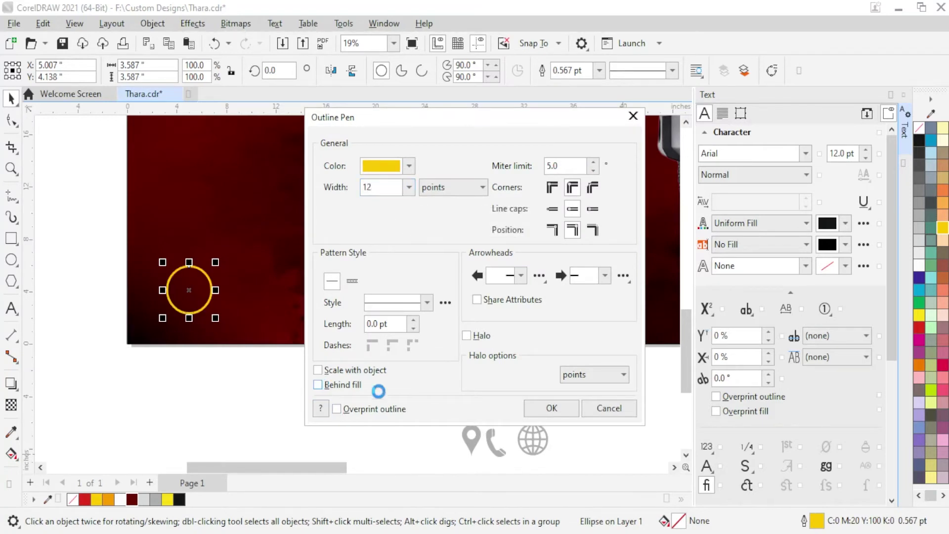
pyautogui.click(551, 408)
# Step: Duplicate the ringed circle twice to the right with even spacing
pyautogui.moveTo(188, 293); pyautogui.dragTo(403, 301)
pyautogui.hotkey('ctrl', 'r')
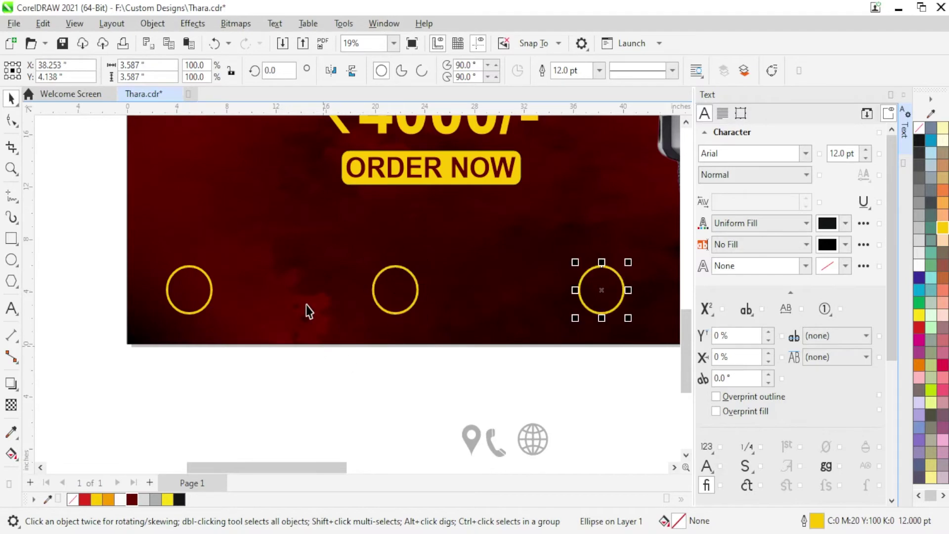
pyautogui.scroll(-2, 307, 311)
pyautogui.click(378, 414)
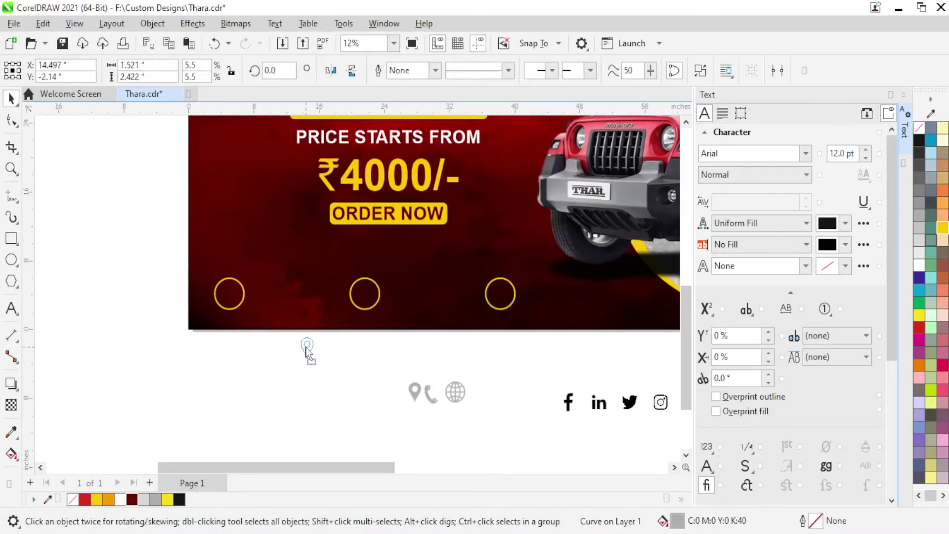
# Step: Move the location pin icon into the left circle
pyautogui.moveTo(303, 356); pyautogui.dragTo(229, 293)
pyautogui.click(299, 362)
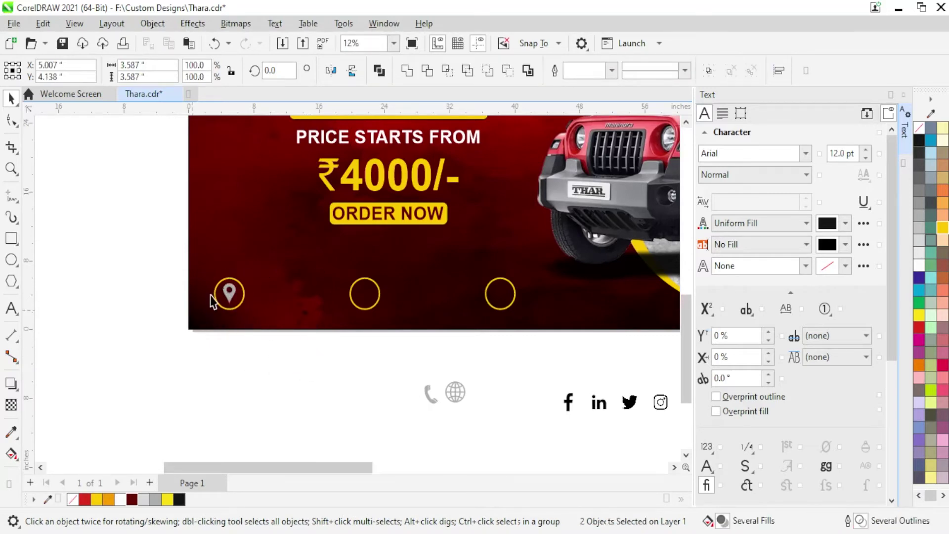
pyautogui.scroll(3, 235, 299)
pyautogui.click(226, 291)
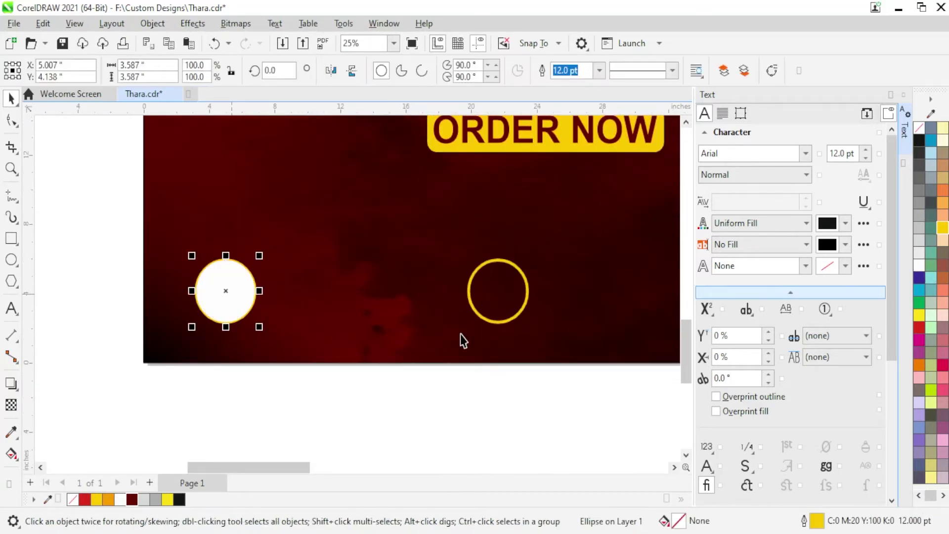
pyautogui.scroll(-2, 311, 324)
pyautogui.scroll(3, 300, 390)
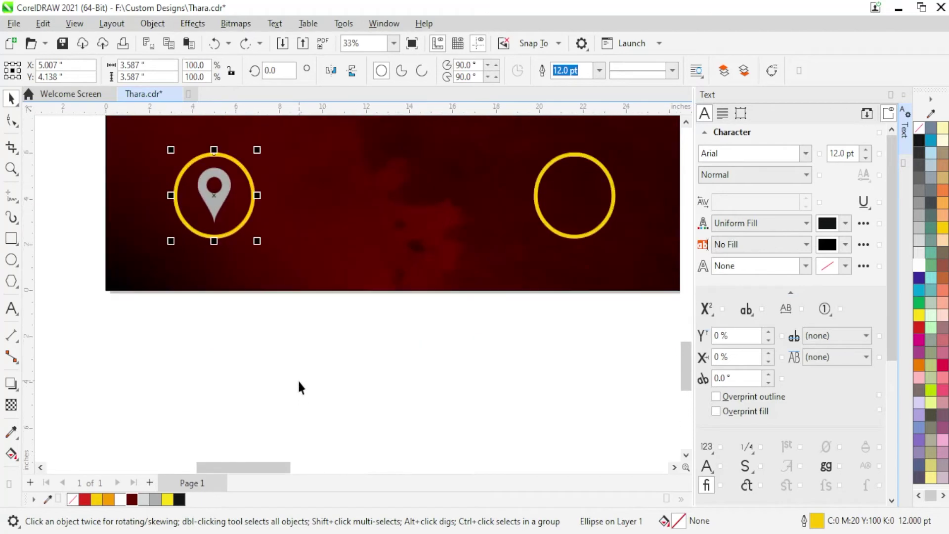
pyautogui.moveTo(278, 346)
pyautogui.mouseDown()
pyautogui.moveTo(171, 147)
pyautogui.moveTo(186, 144)
pyautogui.mouseUp()
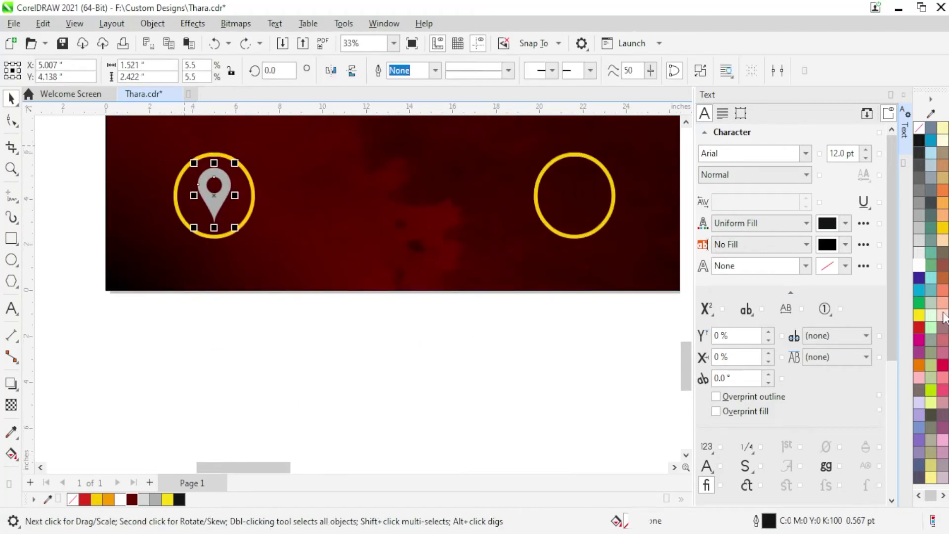
pyautogui.scroll(-2, 338, 326)
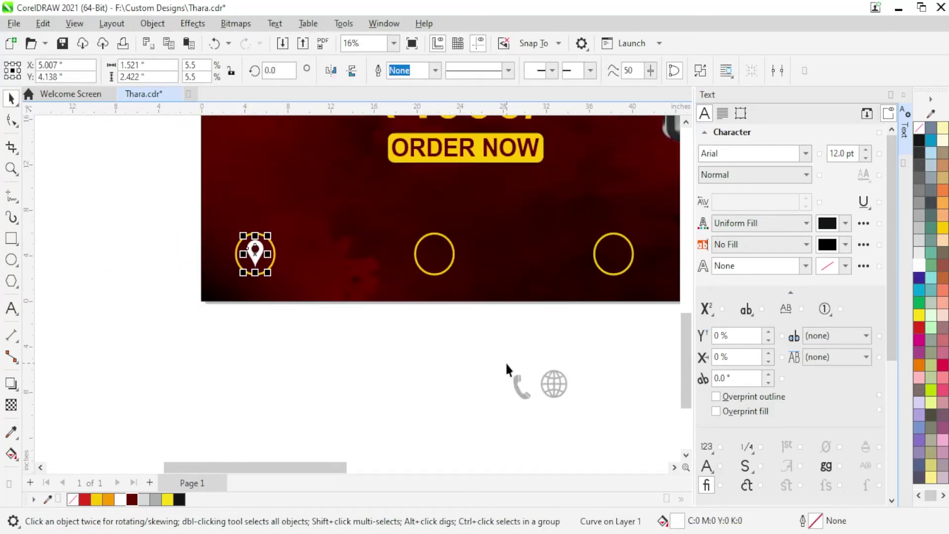
# Step: Move the phone icon into the middle circle and centre it both ways
pyautogui.click(515, 383)
pyautogui.hotkey('ctrl', 'f')
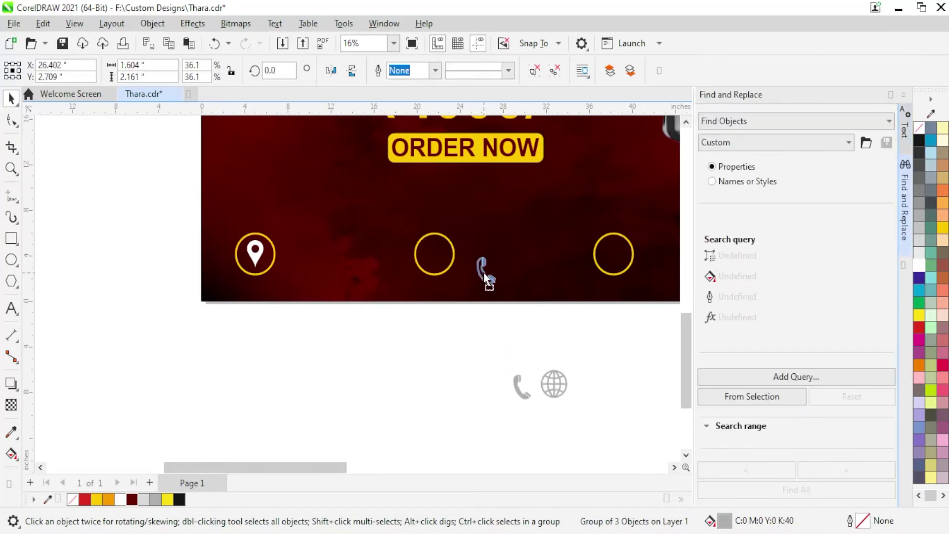
pyautogui.moveTo(521, 405); pyautogui.dragTo(485, 289)
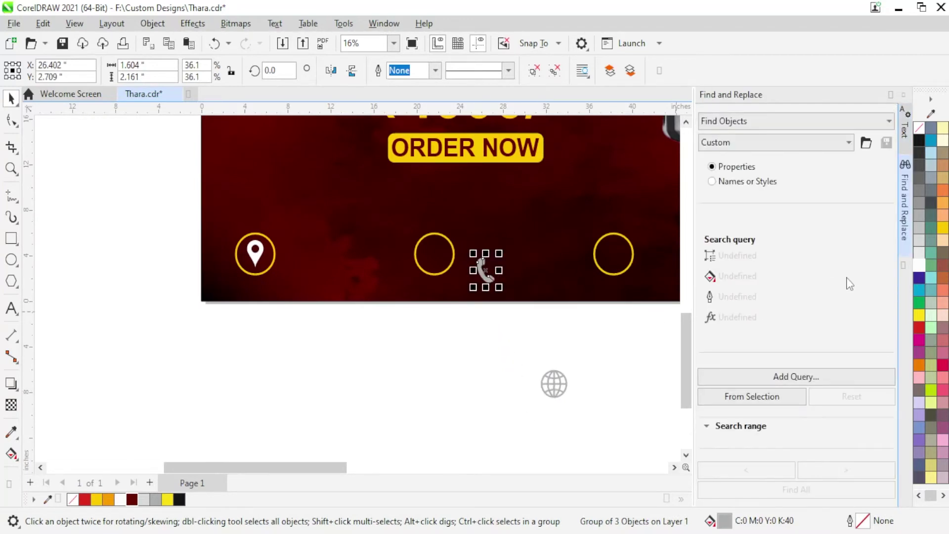
pyautogui.hotkey('ctrl', 't')
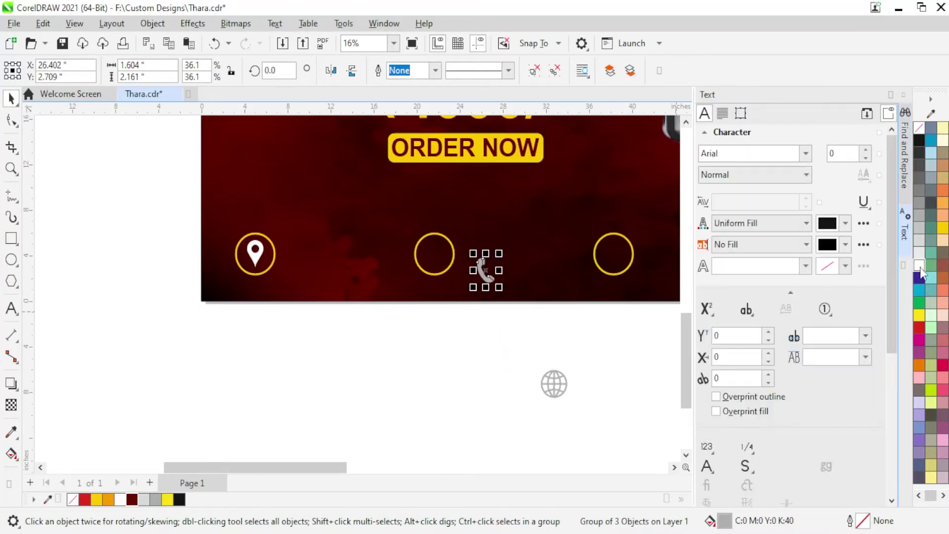
pyautogui.keyDown('shift'); pyautogui.click(453, 254); pyautogui.keyUp('shift')
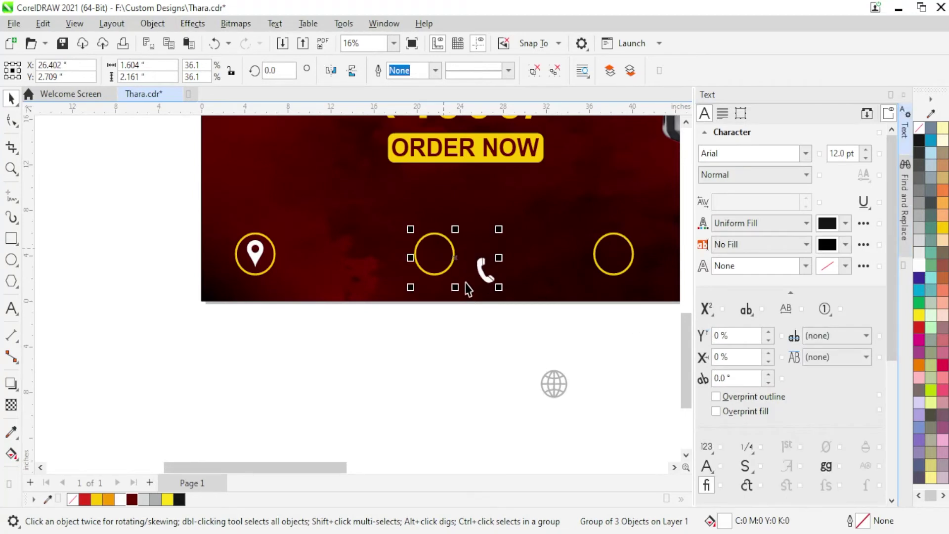
pyautogui.press('c')
pyautogui.press('e')
pyautogui.click(479, 342)
# Step: Move the globe icon into the right circle, make it white, and centre it
pyautogui.click(554, 384)
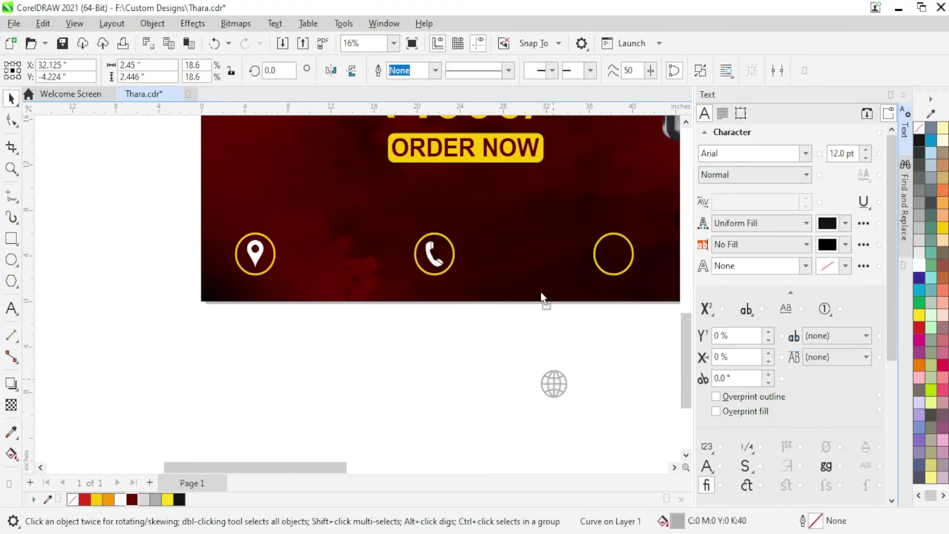
pyautogui.moveTo(553, 383); pyautogui.dragTo(540, 278)
pyautogui.click(918, 265)
pyautogui.keyDown('shift'); pyautogui.click(594, 254); pyautogui.keyUp('shift')
pyautogui.press('c')
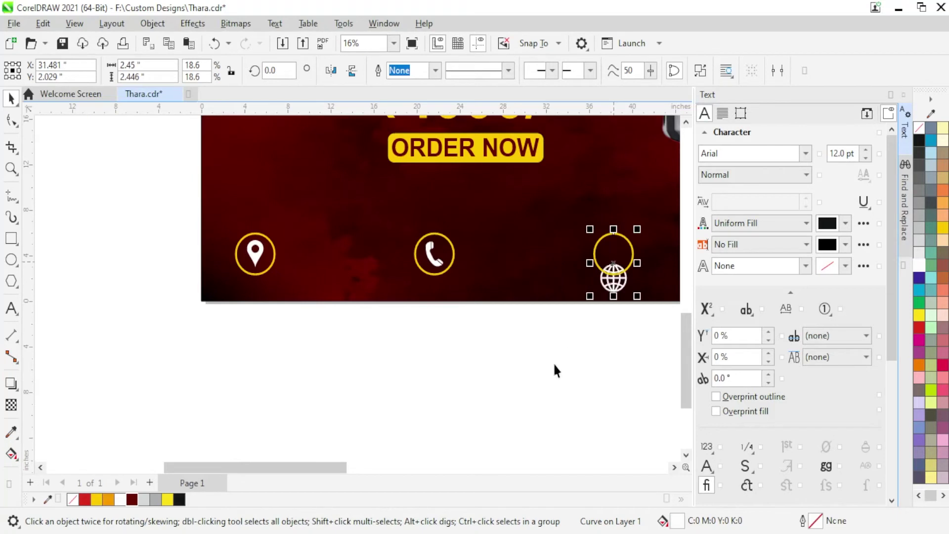
pyautogui.press('e')
pyautogui.click(455, 325)
pyautogui.scroll(-1, 455, 324)
pyautogui.scroll(-1, 455, 324)
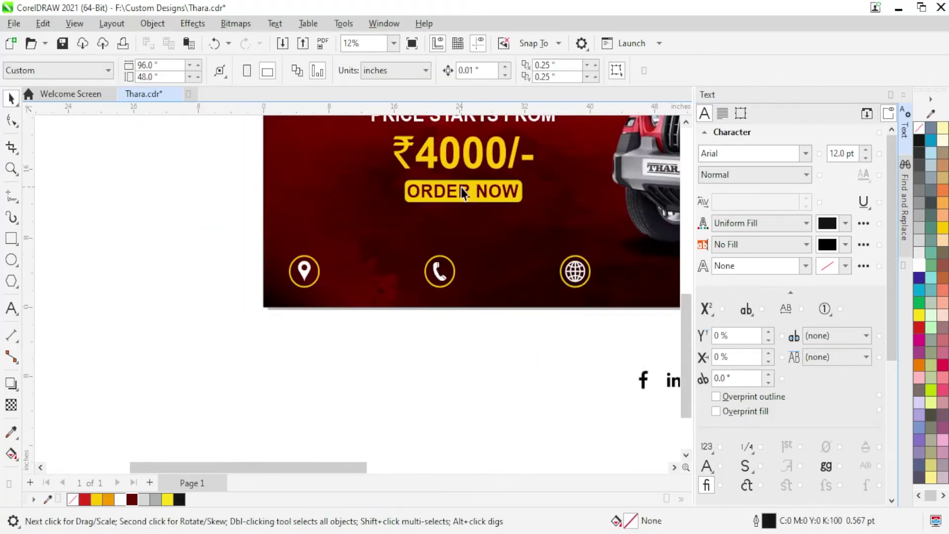
# Step: Copy ORDER NOW beside the pin as white text at 100 pt
pyautogui.moveTo(462, 191)
pyautogui.mouseDown()
pyautogui.moveTo(380, 250)
pyautogui.moveTo(389, 269)
pyautogui.mouseUp()
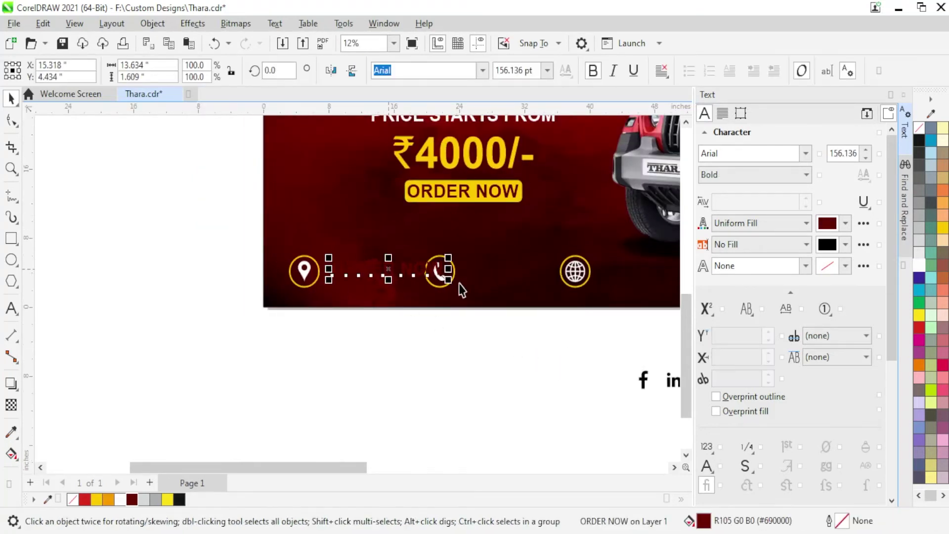
pyautogui.click(922, 265)
pyautogui.click(851, 153)
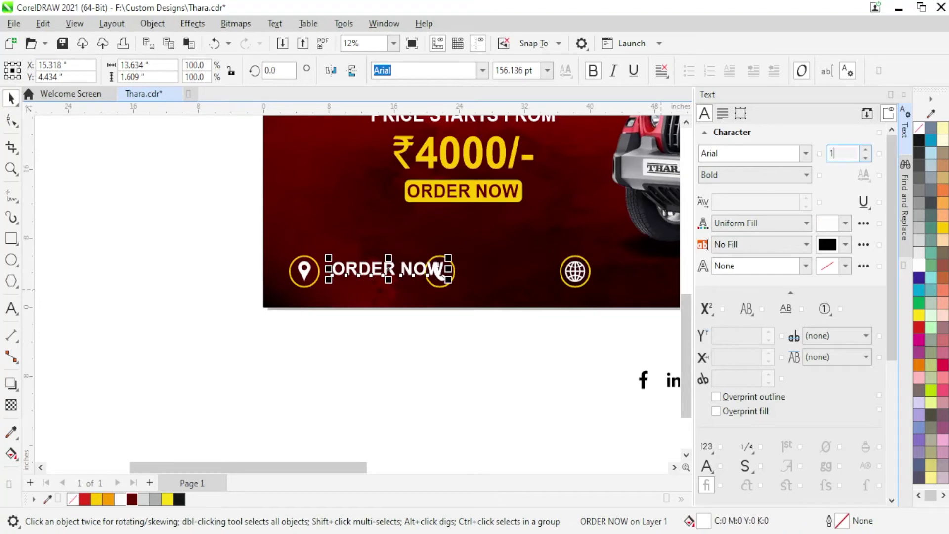
pyautogui.write('00')
pyautogui.press('Return')
# Step: Retype the copy as YOUR ADDRESS HERE, shrink it, and position it beside the pin
pyautogui.scroll(2, 303, 246)
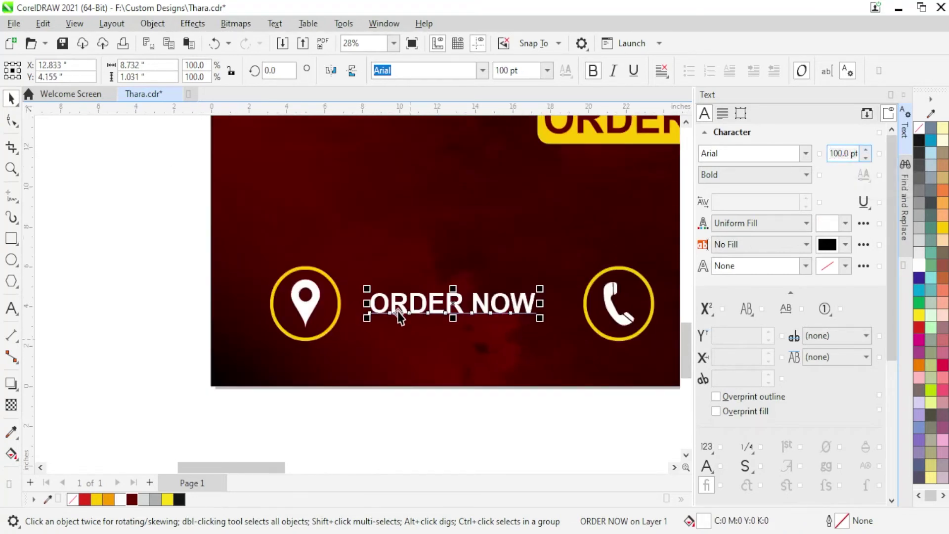
pyautogui.doubleClick(399, 315)
pyautogui.hotkey('ctrl', 'a')
pyautogui.write('Y')
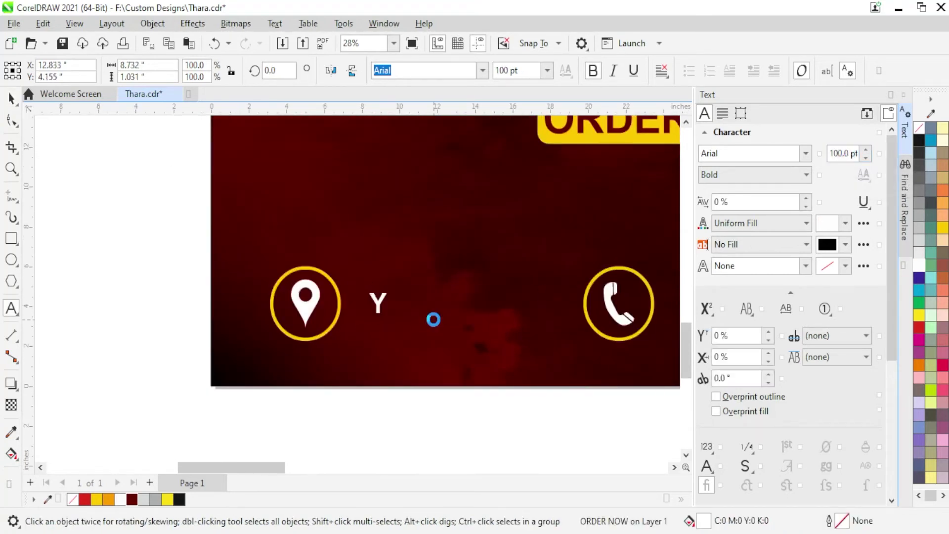
pyautogui.write('OUR ADDRE')
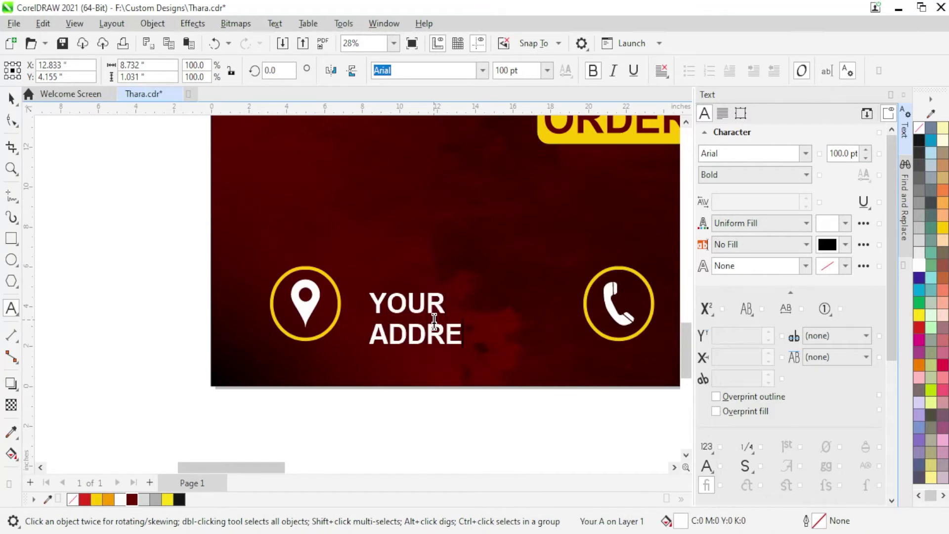
pyautogui.write('SS ')
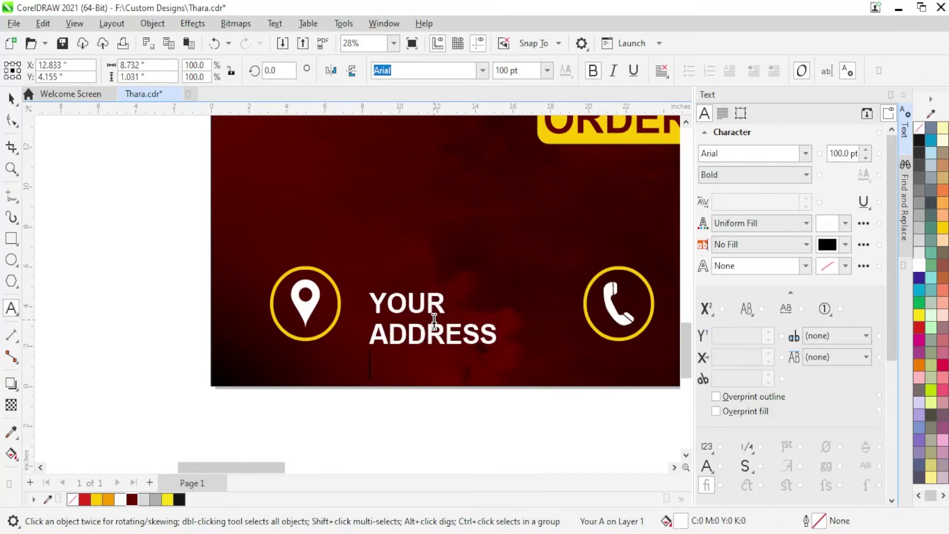
pyautogui.write('HERE')
pyautogui.press('Escape')
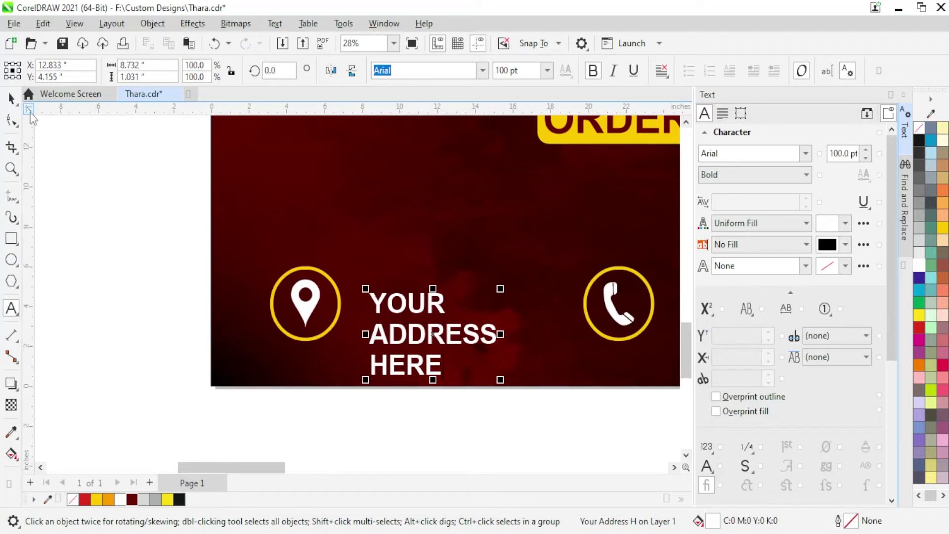
pyautogui.moveTo(500, 380); pyautogui.dragTo(476, 357)
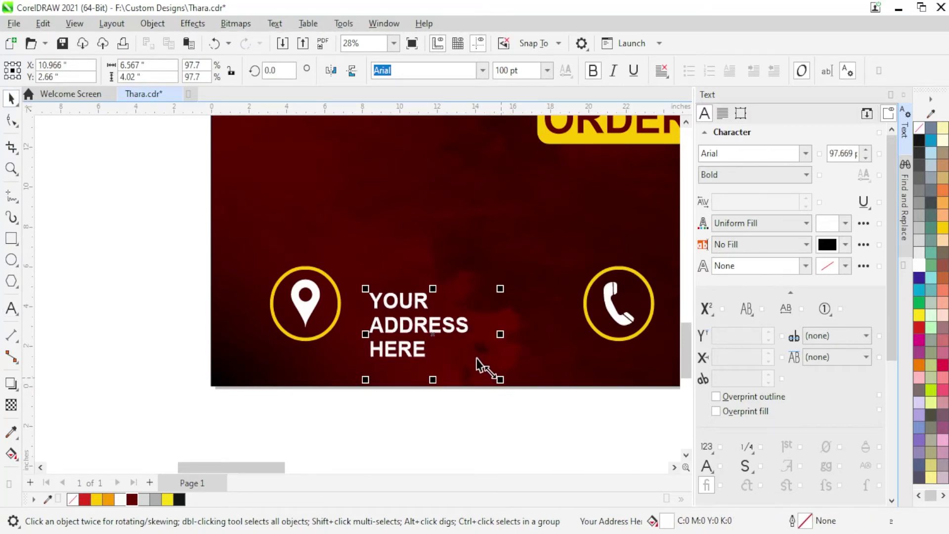
pyautogui.moveTo(411, 329); pyautogui.dragTo(394, 311)
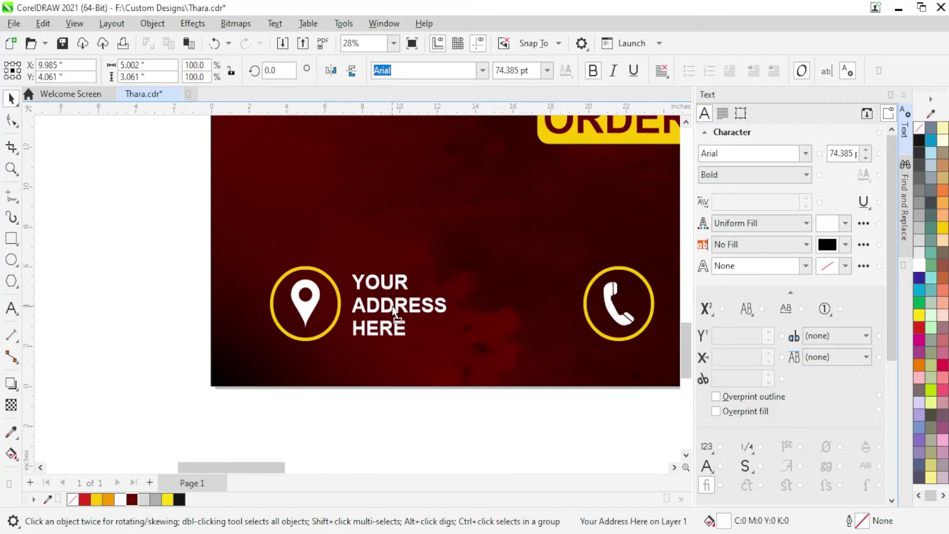
pyautogui.keyDown('shift'); pyautogui.click(329, 307); pyautogui.keyUp('shift')
pyautogui.click(385, 417)
# Step: Copy the address text beside the phone icon and begin typing the +91 number
pyautogui.scroll(-2, 368, 345)
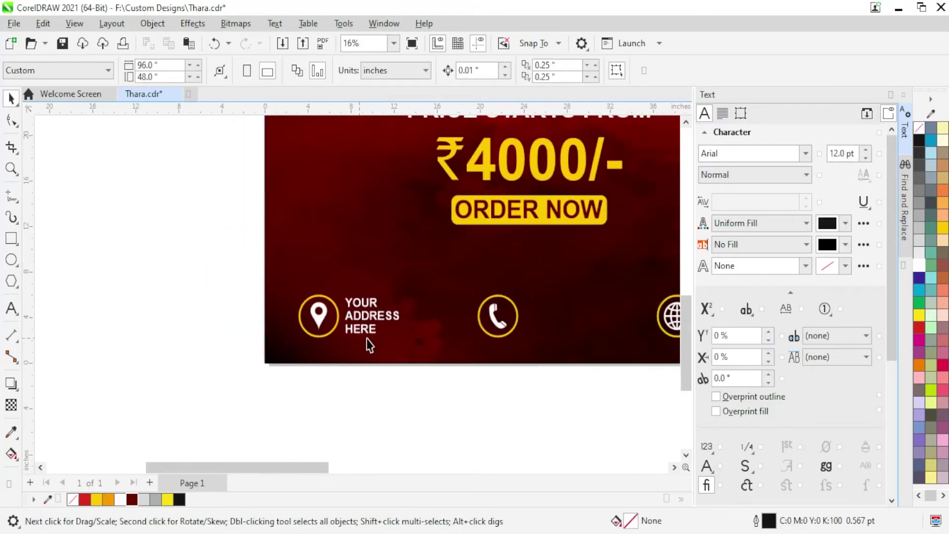
pyautogui.moveTo(374, 318); pyautogui.dragTo(558, 318)
pyautogui.press('F8')
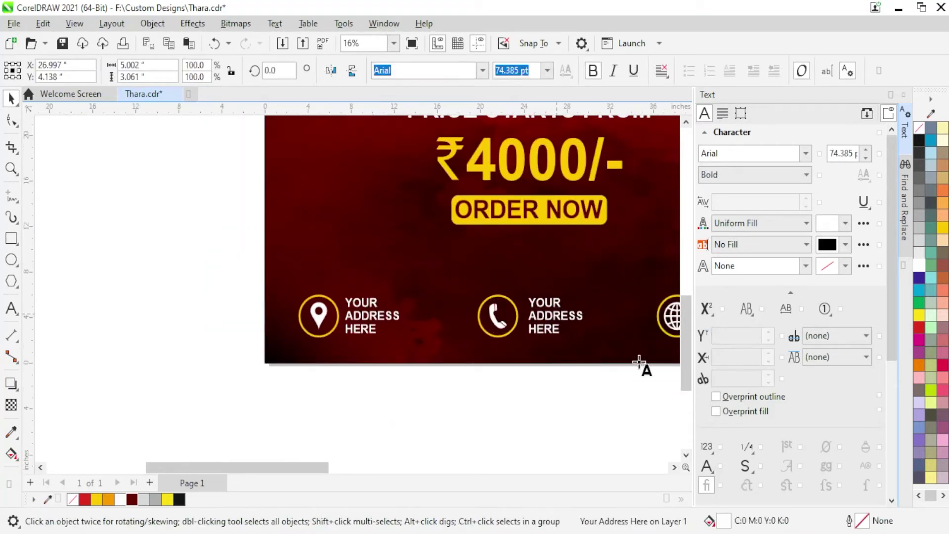
pyautogui.write('+91 000 0000 000')
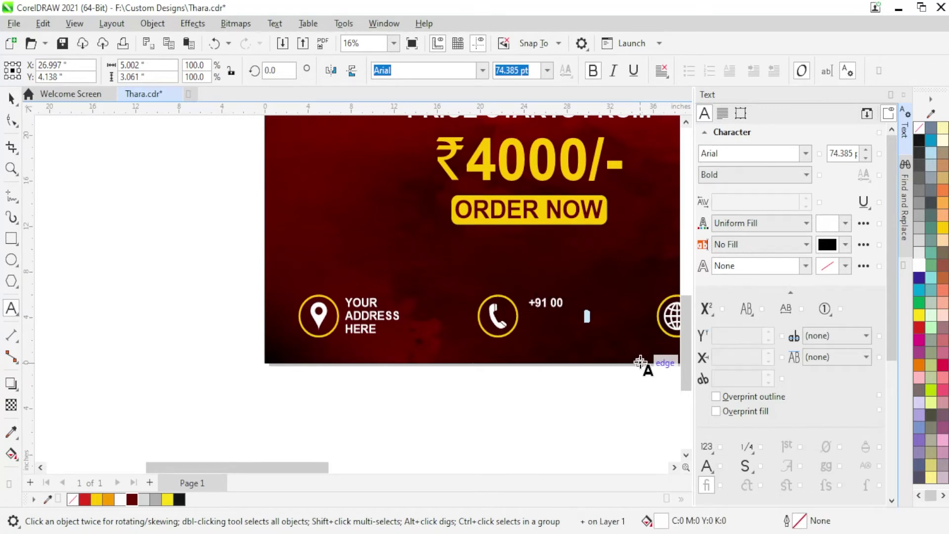
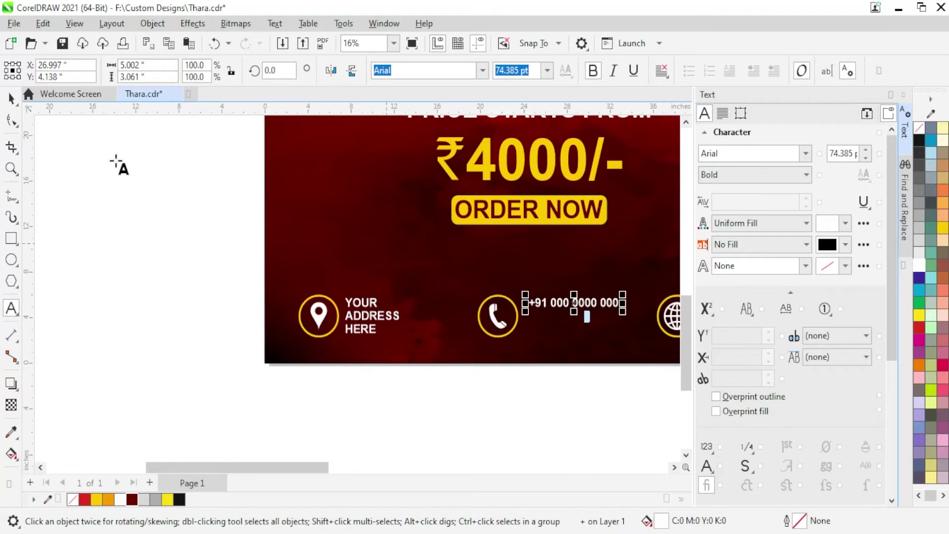
pyautogui.press('Return')
pyautogui.write('+91 000 0000 000')
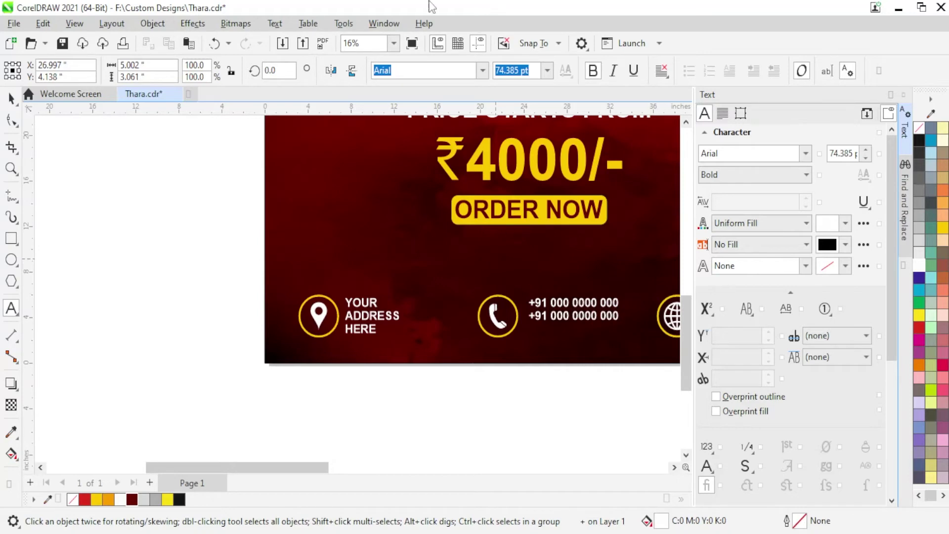
pyautogui.scroll(-3, 352, 341)
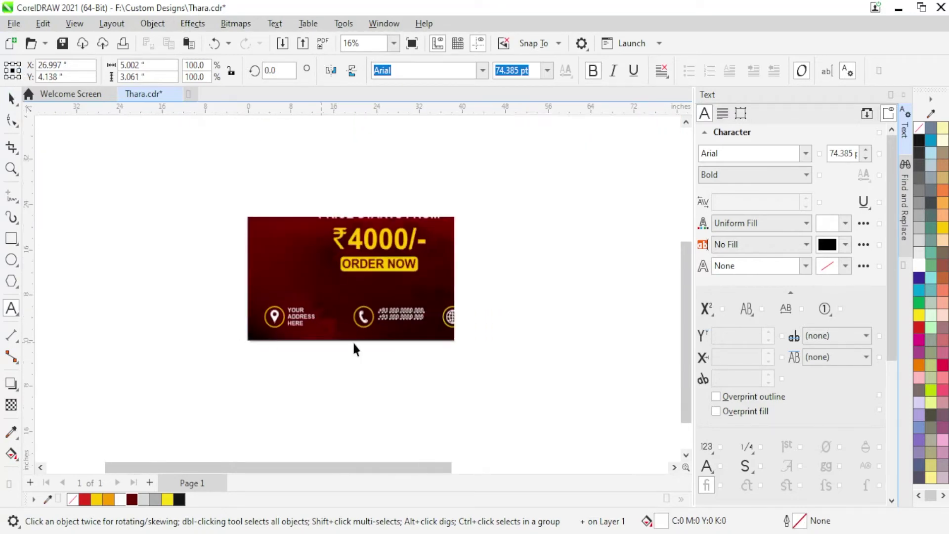
pyautogui.scroll(3, 331, 341)
pyautogui.scroll(2, 296, 297)
# Step: Nudge the phone number text slightly left and up beside the phone icon
pyautogui.keyDown('shift'); pyautogui.click(297, 294); pyautogui.keyUp('shift')
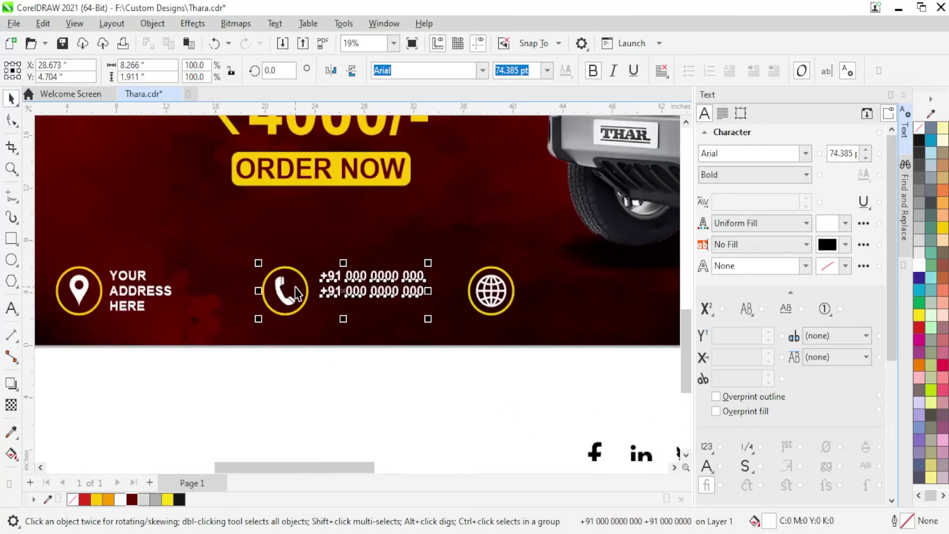
pyautogui.click(378, 359)
pyautogui.click(339, 288)
pyautogui.scroll(3, 339, 288)
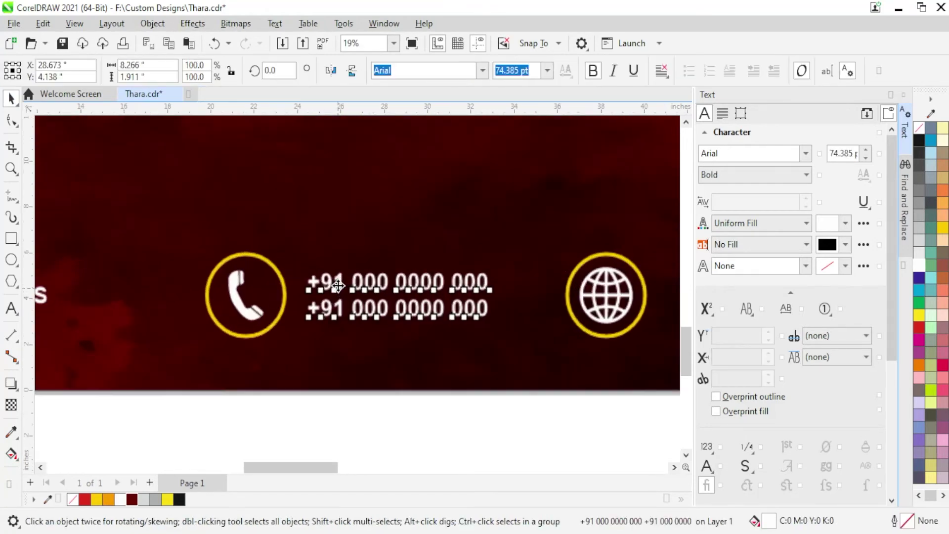
pyautogui.click(330, 282)
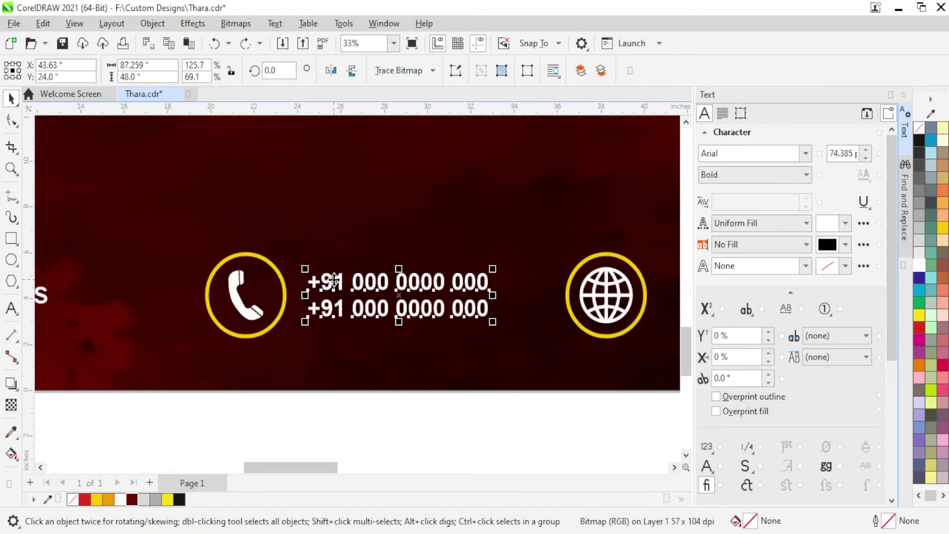
pyautogui.moveTo(330, 282); pyautogui.dragTo(325, 280)
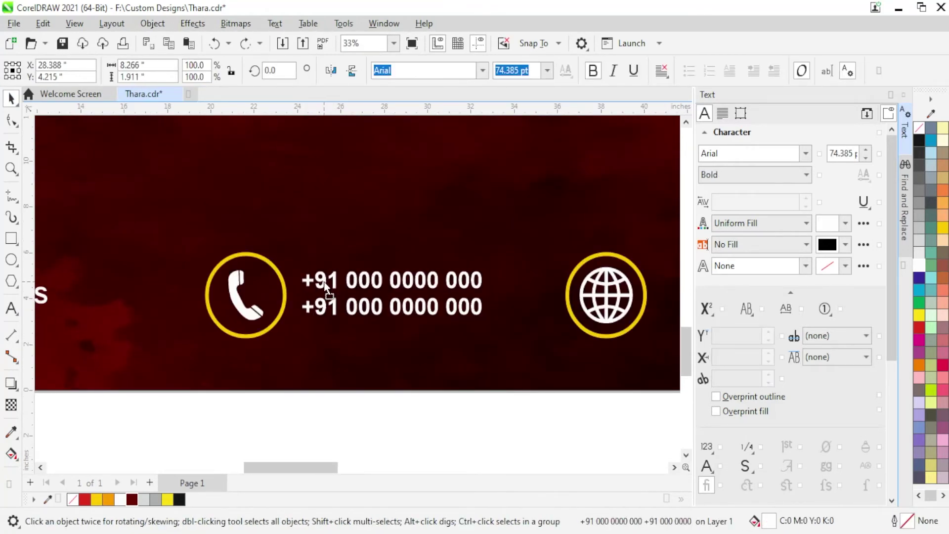
pyautogui.keyDown('shift'); pyautogui.click(258, 269); pyautogui.keyUp('shift')
pyautogui.scroll(-2, 192, 336)
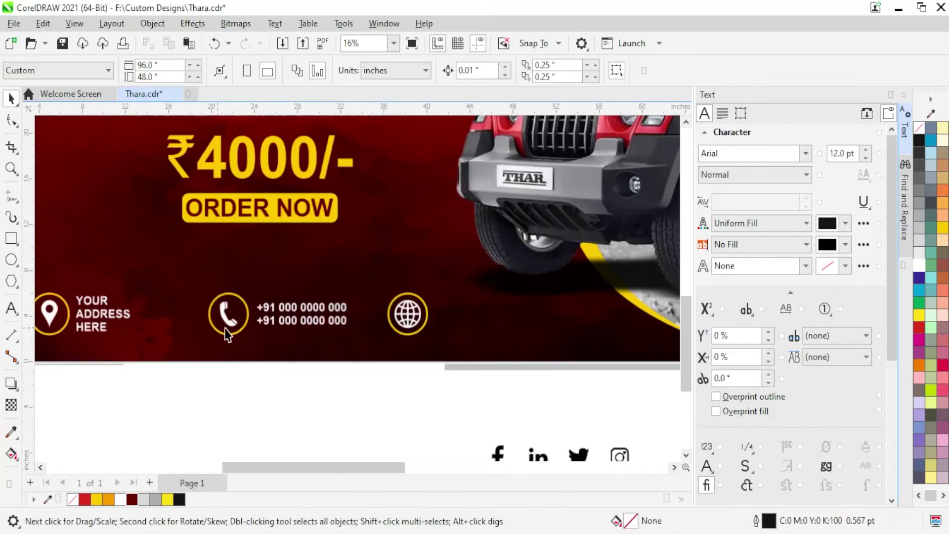
pyautogui.moveTo(286, 306); pyautogui.dragTo(465, 307)
pyautogui.doubleClick(454, 302)
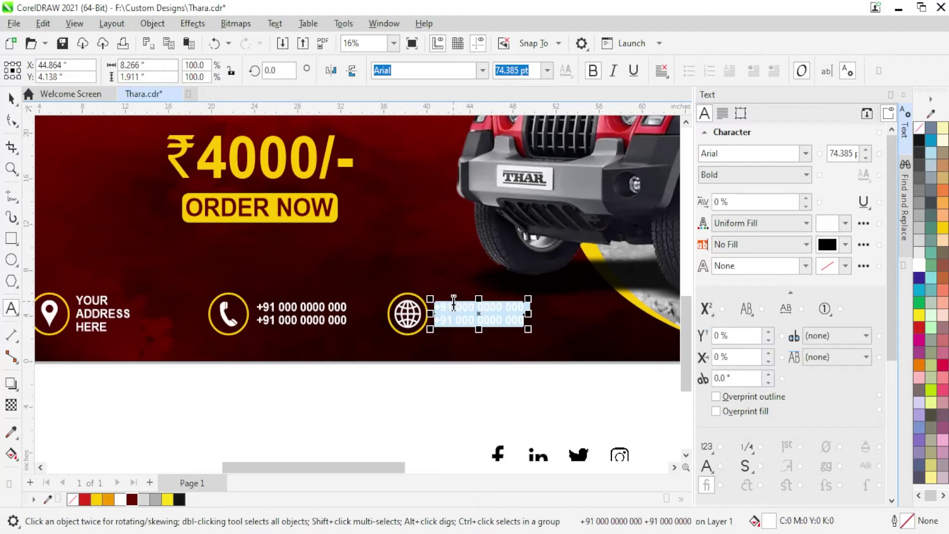
pyautogui.write('ww')
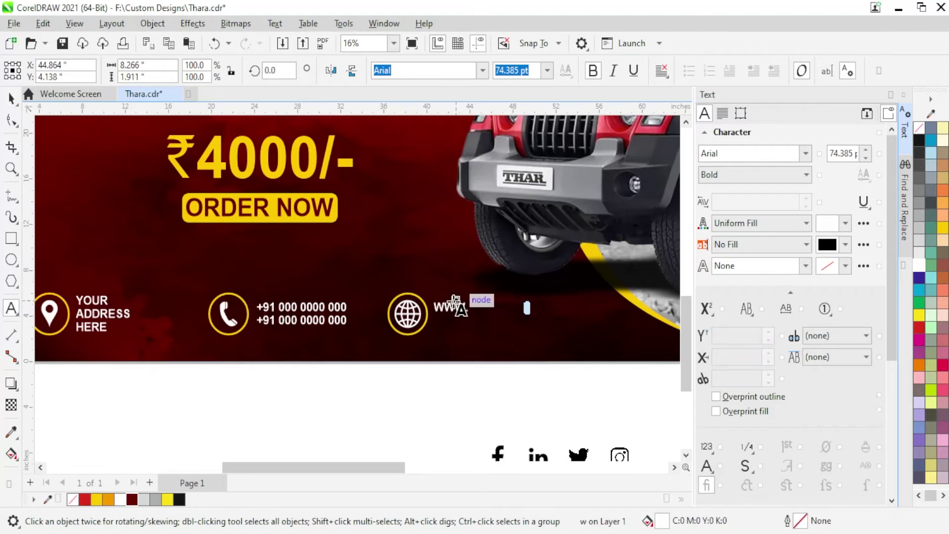
pyautogui.write('.')
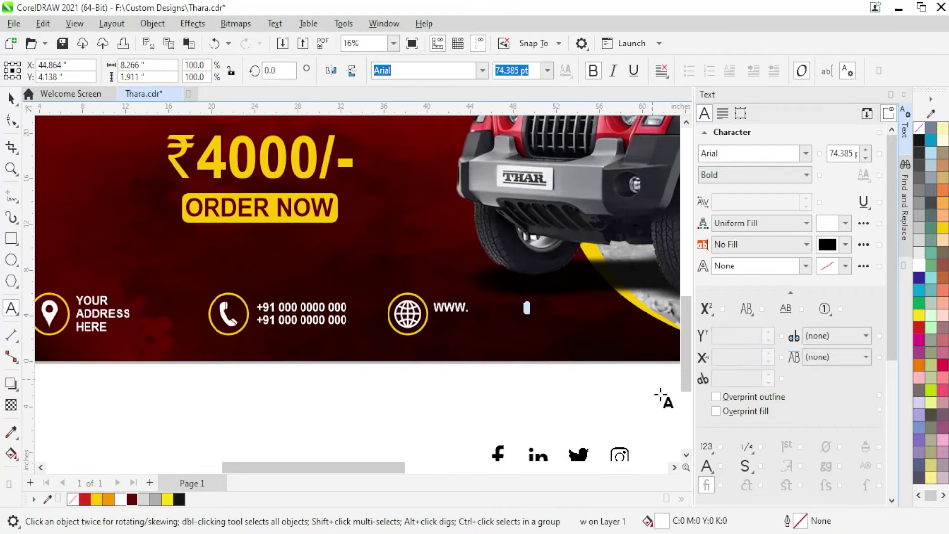
pyautogui.write('WEBSITENAME.COM')
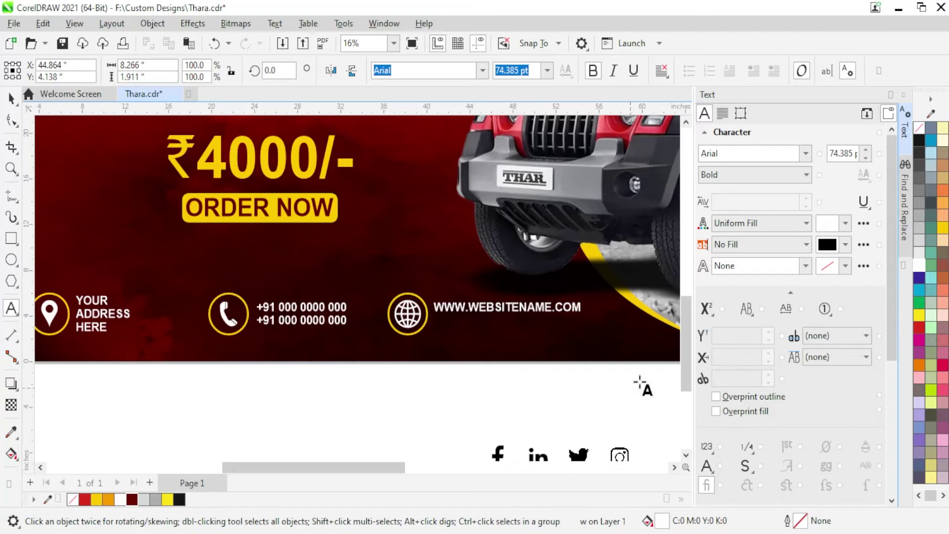
pyautogui.press('Escape')
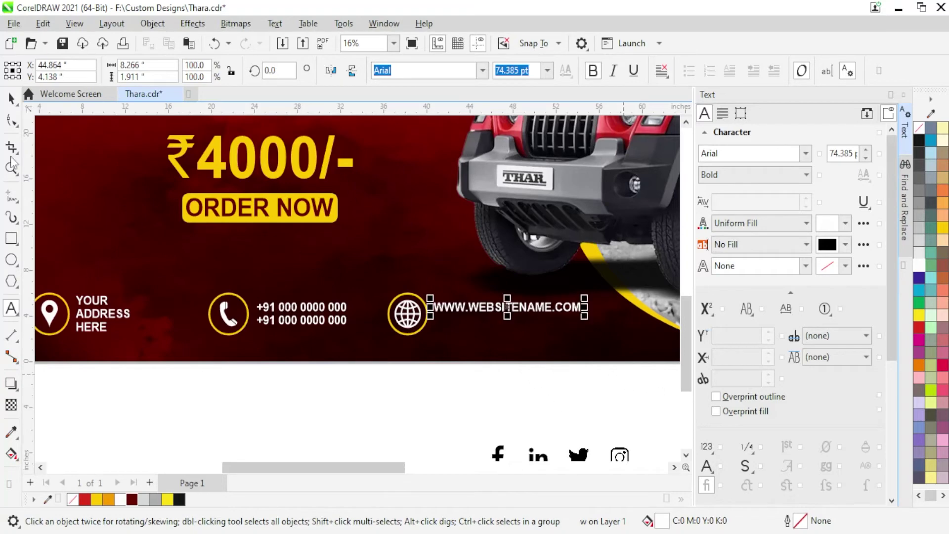
# Step: Set the website text's capitalization to None and line it up with the globe icon
pyautogui.click(11, 98)
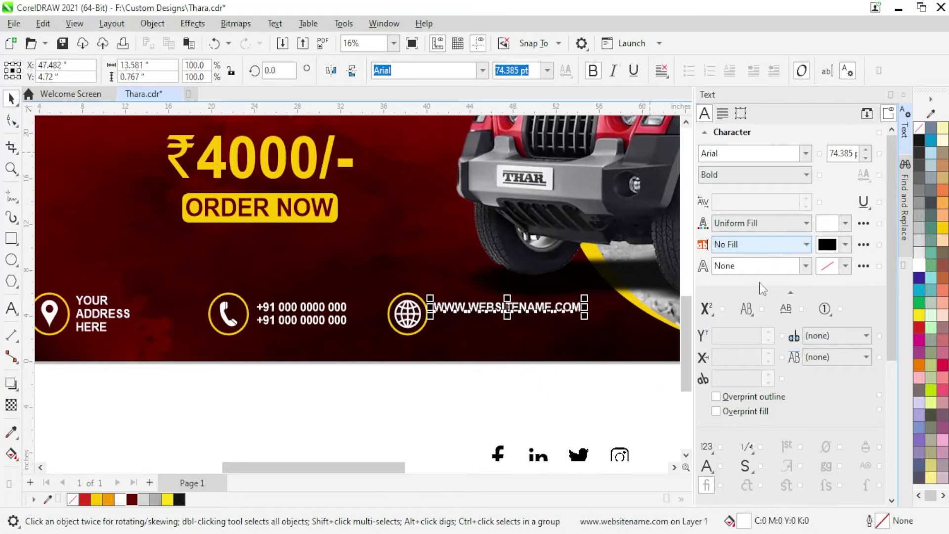
pyautogui.click(749, 319)
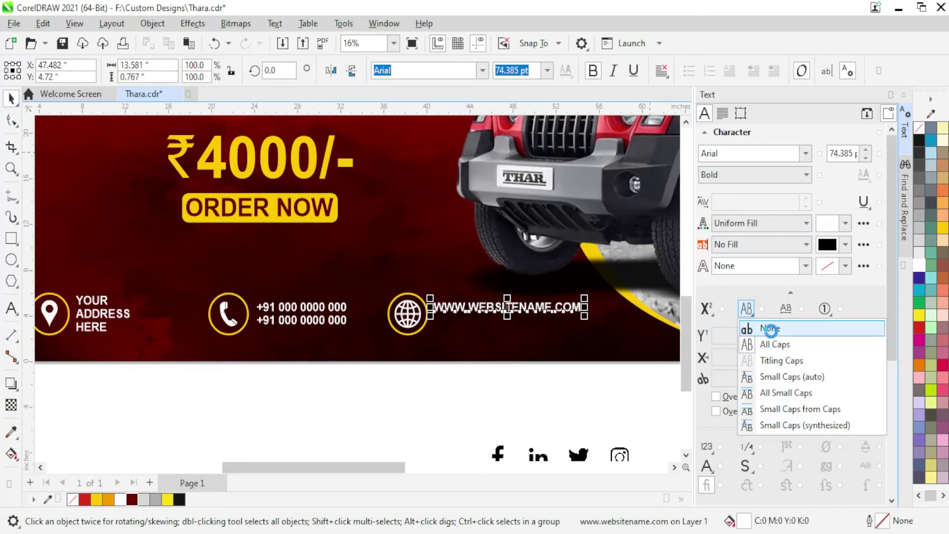
pyautogui.click(766, 327)
pyautogui.scroll(2, 455, 335)
pyautogui.moveTo(492, 307); pyautogui.dragTo(494, 318)
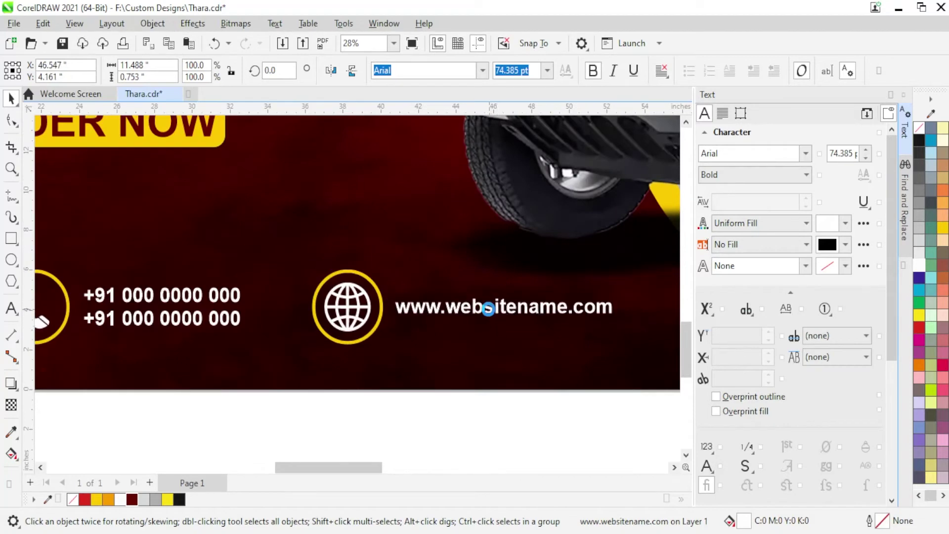
pyautogui.keyDown('shift'); pyautogui.click(369, 288); pyautogui.keyUp('shift')
pyautogui.click(476, 398)
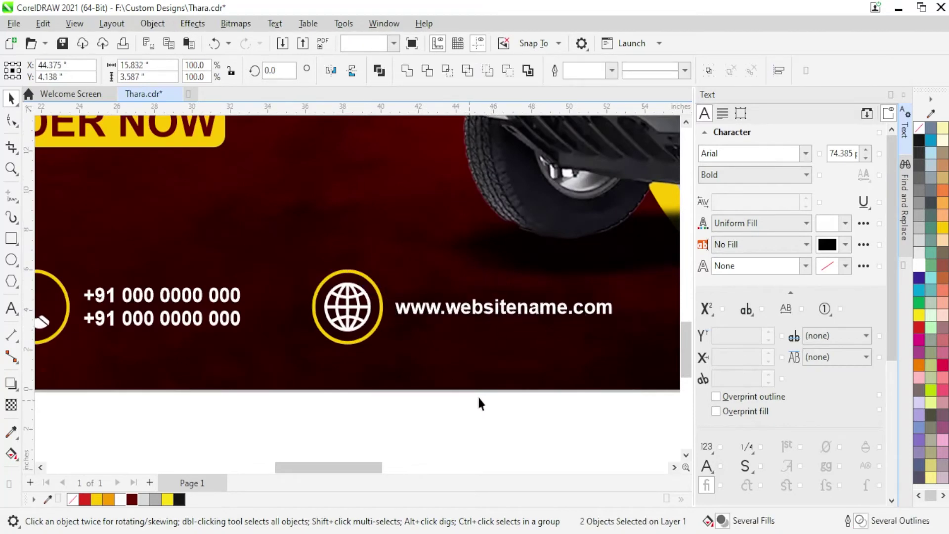
pyautogui.scroll(-2, 402, 330)
pyautogui.scroll(-1, 399, 318)
pyautogui.scroll(-2, 405, 331)
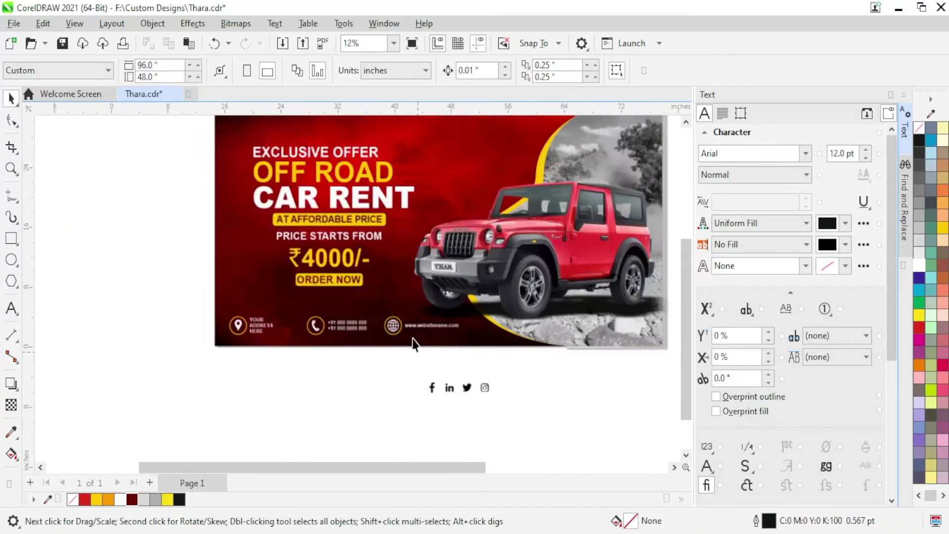
pyautogui.scroll(-1, 413, 343)
pyautogui.scroll(-1, 519, 376)
pyautogui.scroll(1, 563, 380)
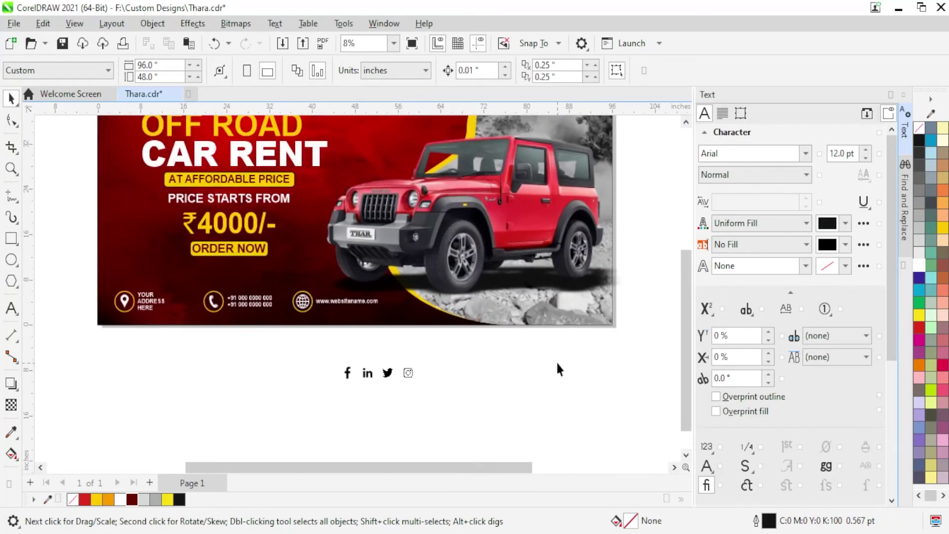
pyautogui.scroll(2, 556, 361)
pyautogui.scroll(1, 476, 326)
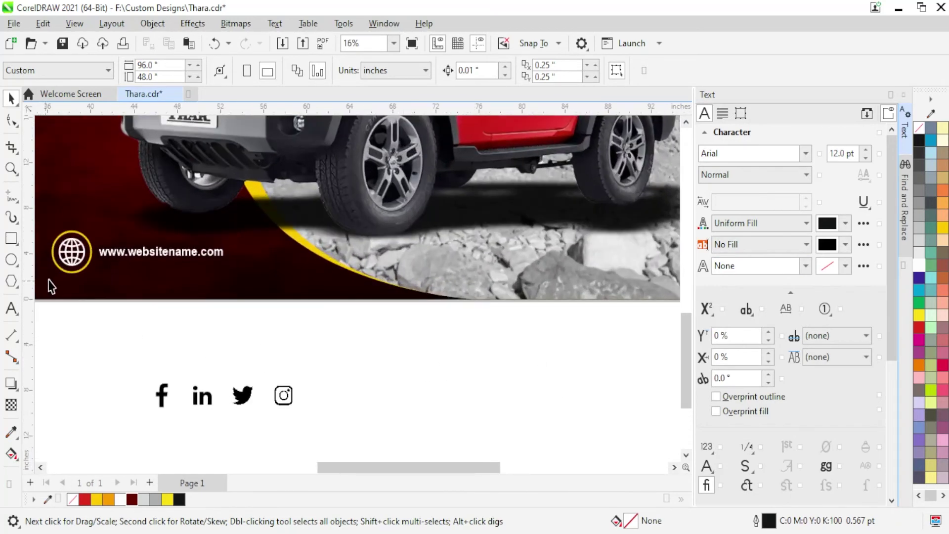
# Step: Place a copy of a circle with a white fill and black outline
pyautogui.moveTo(255, 291); pyautogui.dragTo(432, 283)
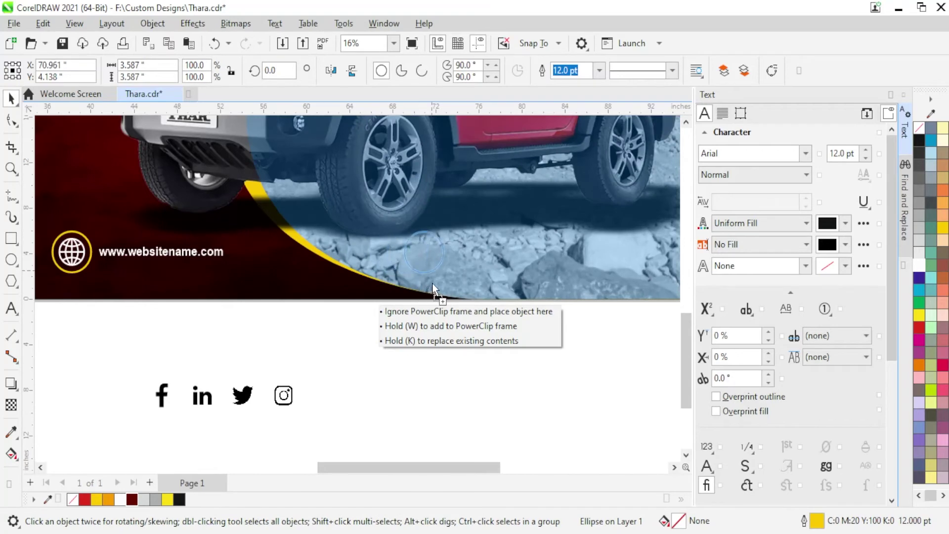
pyautogui.click(921, 263)
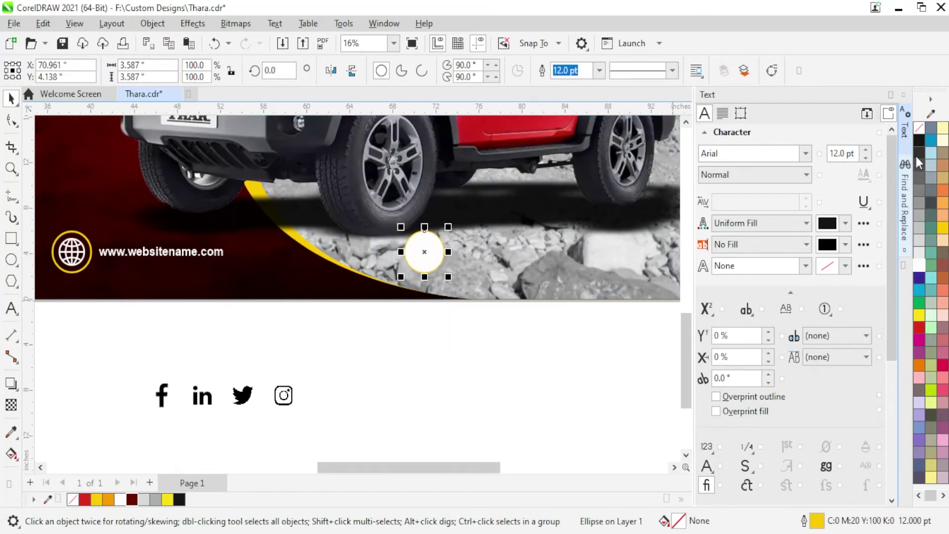
pyautogui.rightClick(921, 141)
pyautogui.click(889, 151)
pyautogui.click(460, 364)
pyautogui.scroll(-1, 395, 272)
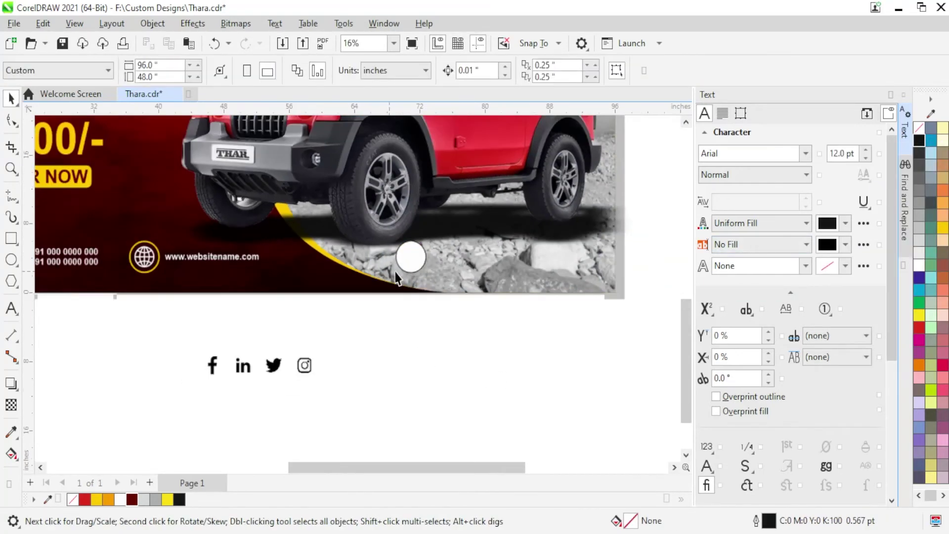
pyautogui.scroll(1, 366, 262)
pyautogui.scroll(1, 334, 257)
pyautogui.scroll(2, 348, 255)
# Step: Shrink the white circle slightly and duplicate it into a row of evenly spaced circles
pyautogui.click(348, 255)
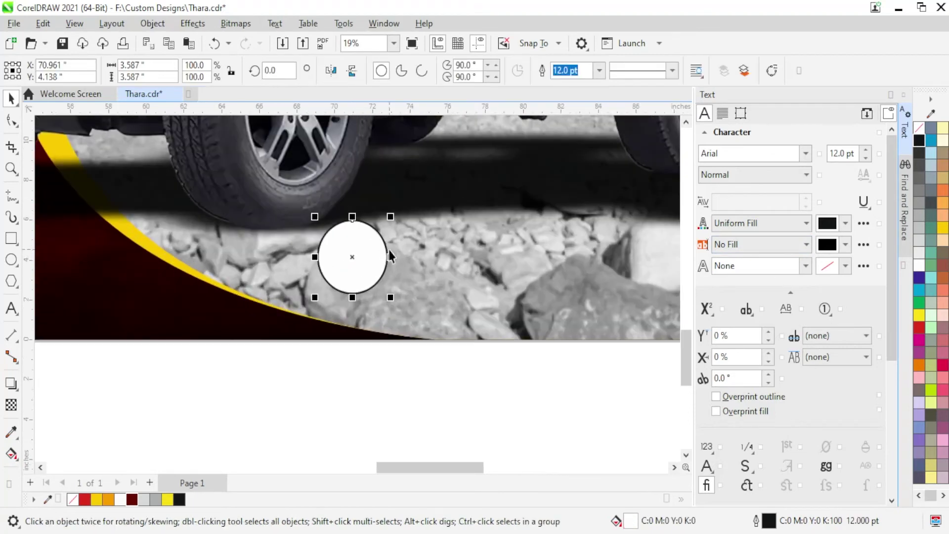
pyautogui.moveTo(390, 216); pyautogui.dragTo(385, 222)
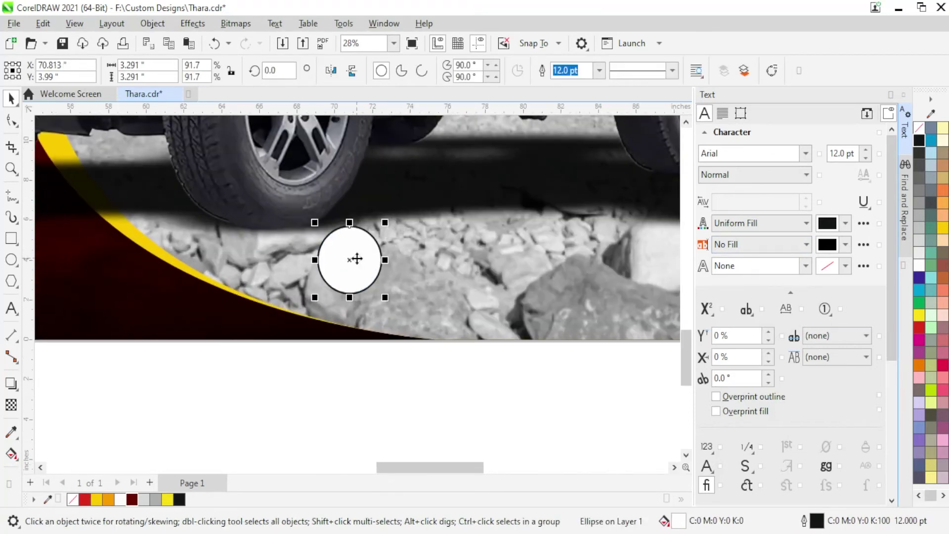
pyautogui.moveTo(356, 258); pyautogui.dragTo(430, 258)
pyautogui.hotkey('ctrl', 'r')
pyautogui.hotkey('ctrl', 'r')
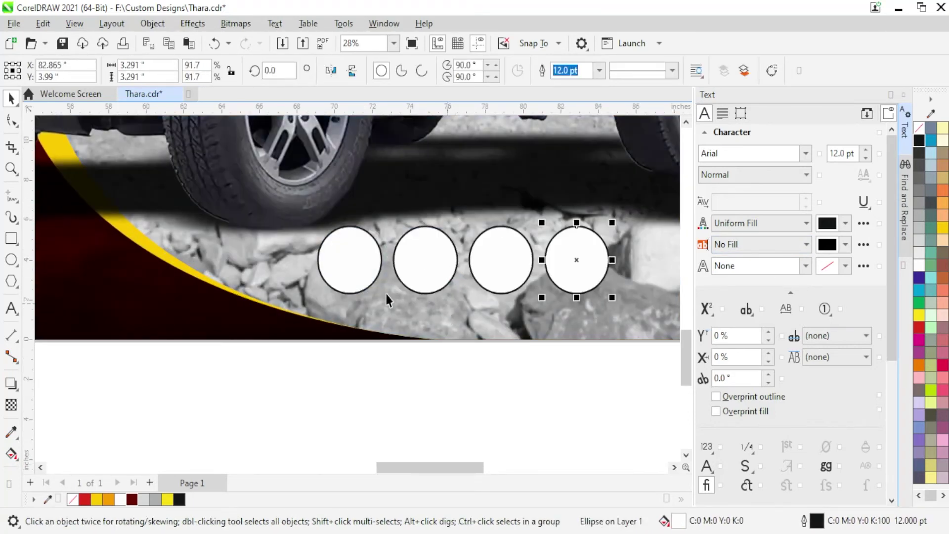
pyautogui.scroll(-4, 422, 273)
pyautogui.click(249, 388)
# Step: Move the Facebook icon below the circles and centre it in the first circle
pyautogui.click(193, 374)
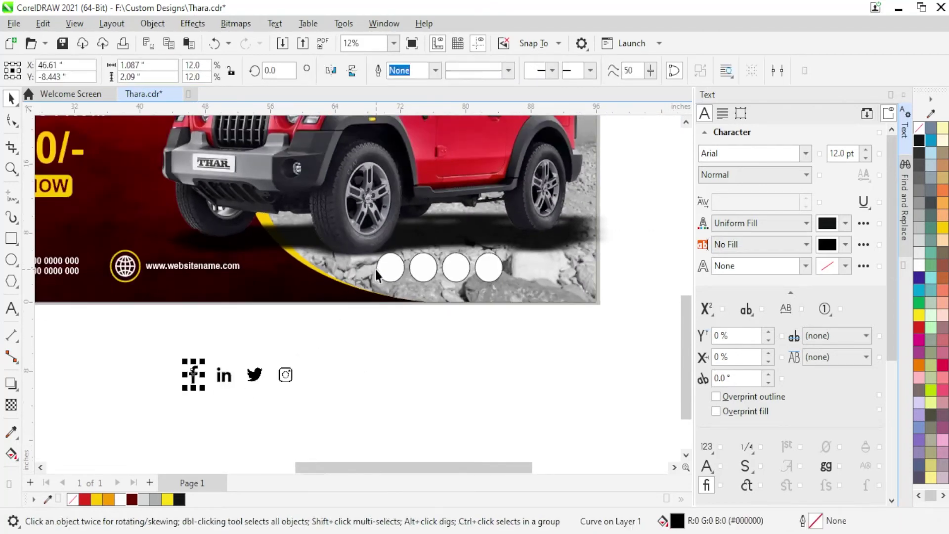
pyautogui.moveTo(193, 374); pyautogui.dragTo(390, 374)
pyautogui.moveTo(478, 362); pyautogui.dragTo(98, 445)
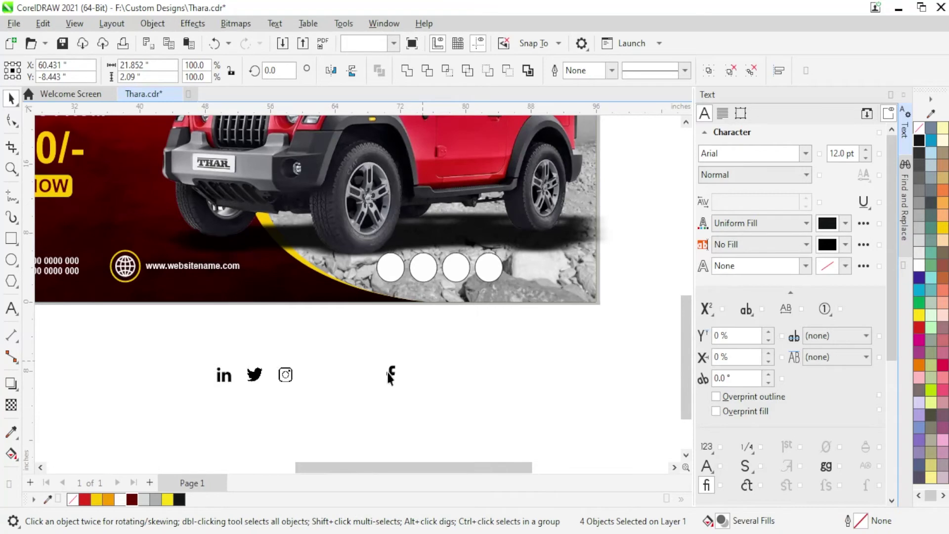
pyautogui.click(390, 376)
pyautogui.keyDown('shift'); pyautogui.click(404, 299); pyautogui.keyUp('shift')
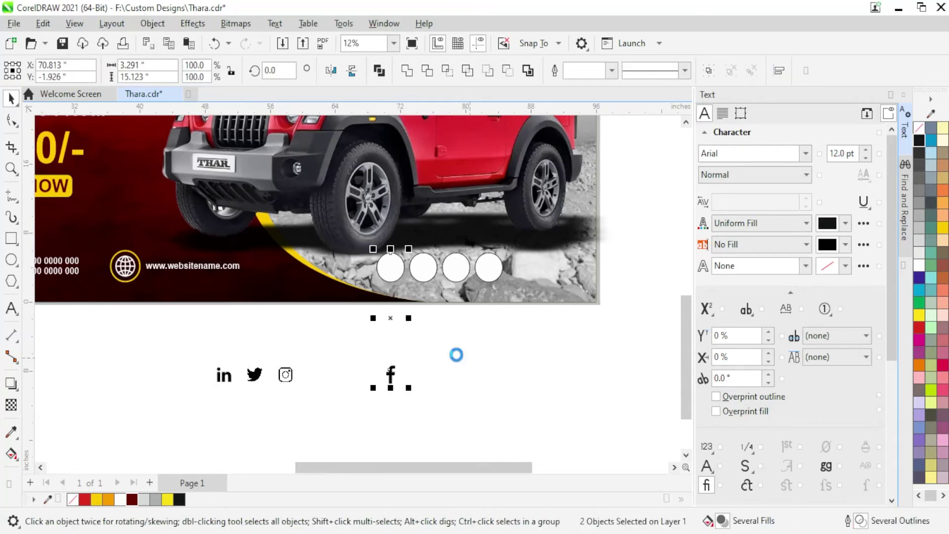
pyautogui.press('e')
pyautogui.press('Escape')
# Step: Centre the Twitter and LinkedIn icons in the second and third circles
pyautogui.click(254, 374)
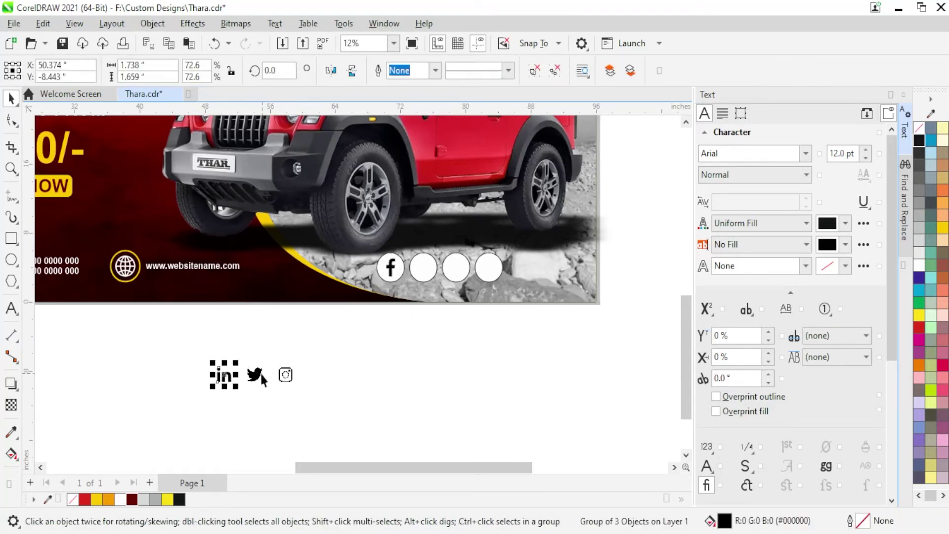
pyautogui.moveTo(255, 374); pyautogui.dragTo(423, 374)
pyautogui.press('e')
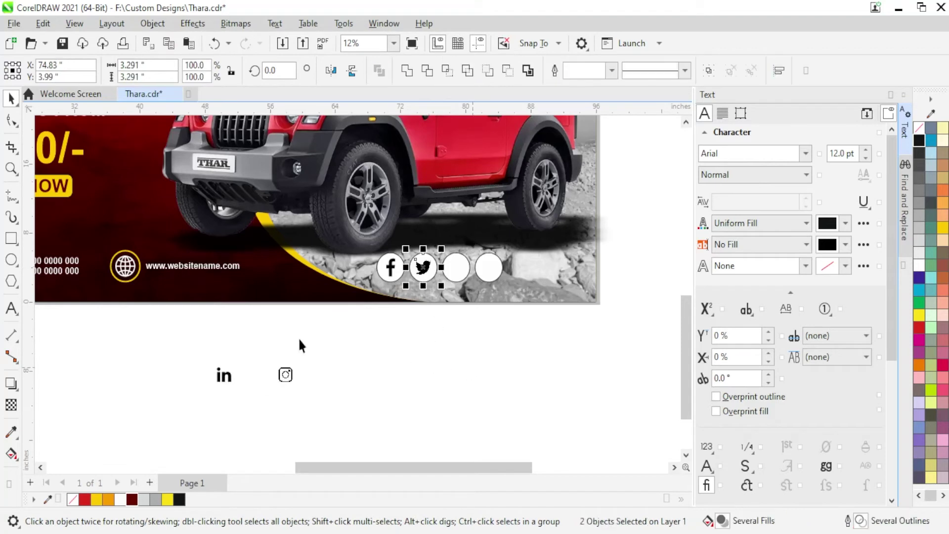
pyautogui.press('Escape')
pyautogui.click(222, 375)
pyautogui.keyDown('shift'); pyautogui.click(455, 269); pyautogui.keyUp('shift')
pyautogui.press('c')
pyautogui.press('e')
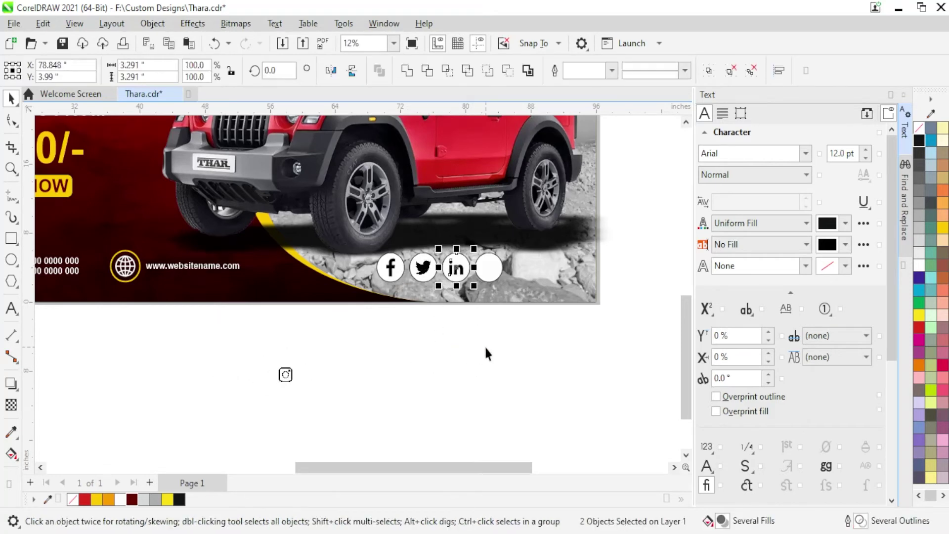
pyautogui.press('Escape')
# Step: Centre the Instagram icon in the fourth circle and zoom out to view the banner
pyautogui.click(285, 374)
pyautogui.keyDown('shift'); pyautogui.click(494, 270); pyautogui.keyUp('shift')
pyautogui.press('c')
pyautogui.press('e')
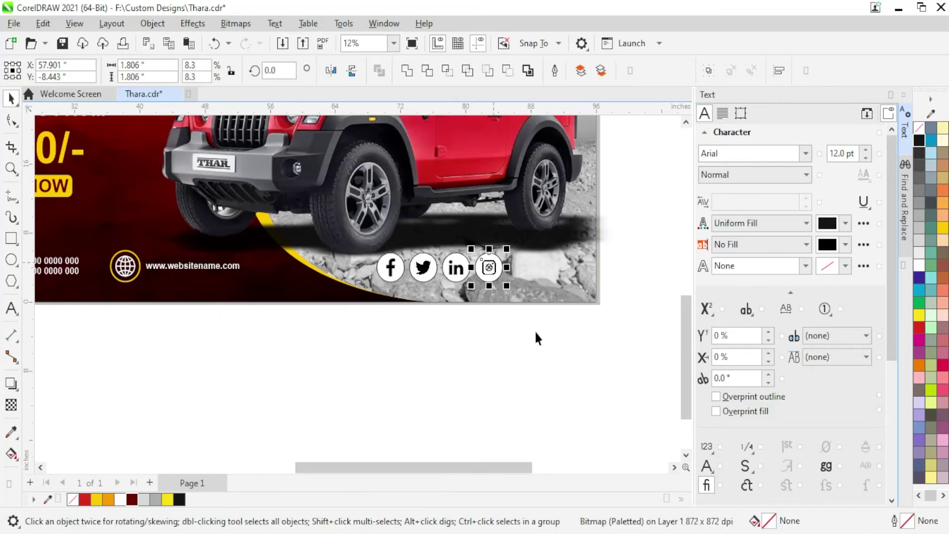
pyautogui.press('Escape')
pyautogui.scroll(-2, 546, 332)
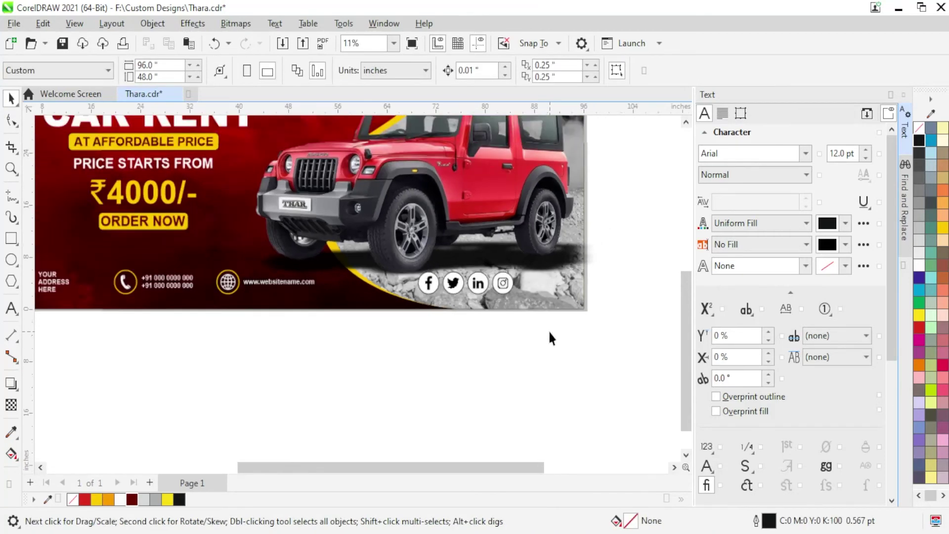
pyautogui.scroll(-1, 548, 344)
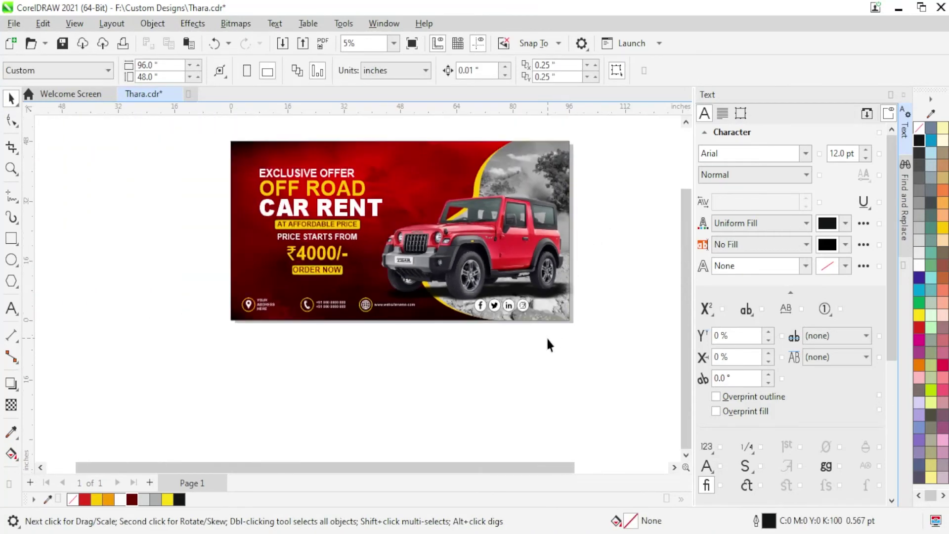
pyautogui.scroll(1, 219, 173)
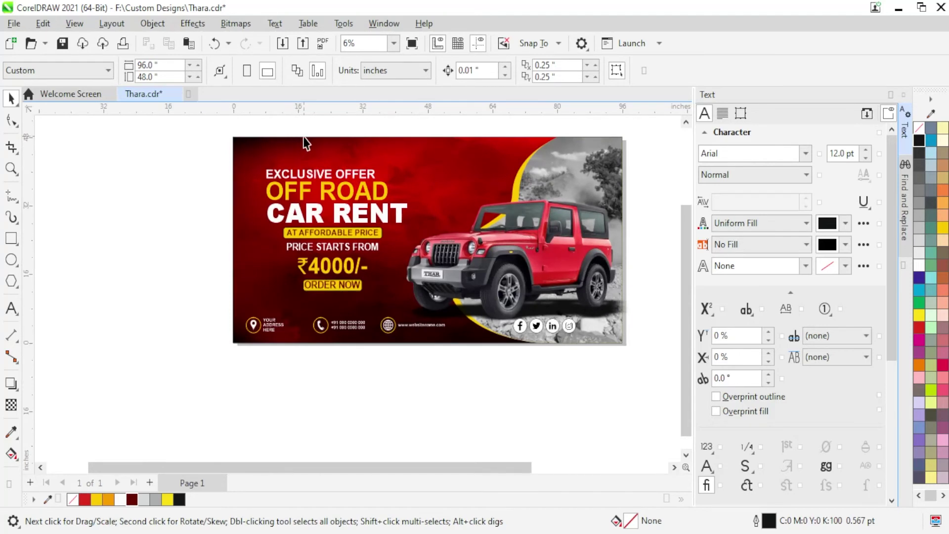
pyautogui.scroll(-1, 115, 239)
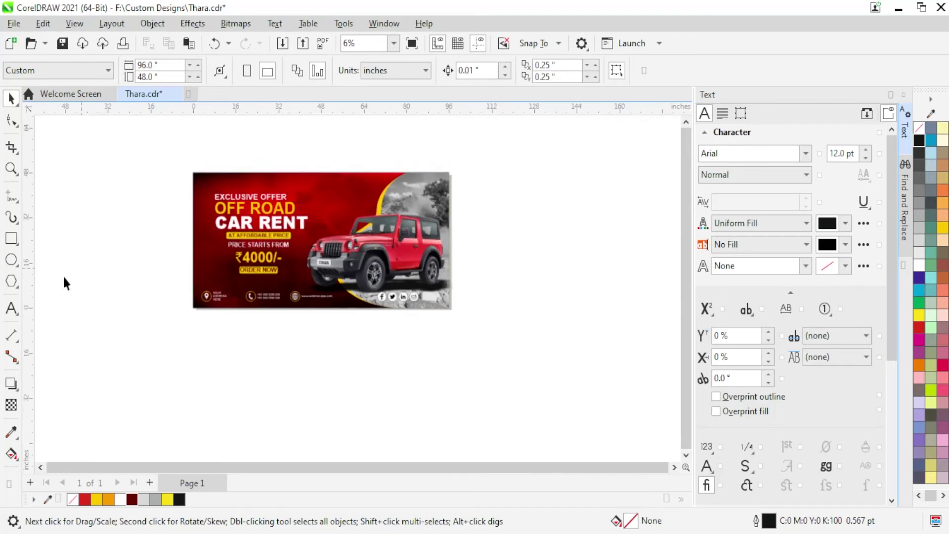
# Step: Draw a white 45° line from low on the red background up to the banner's top edge
pyautogui.click(18, 196)
pyautogui.scroll(2, 319, 172)
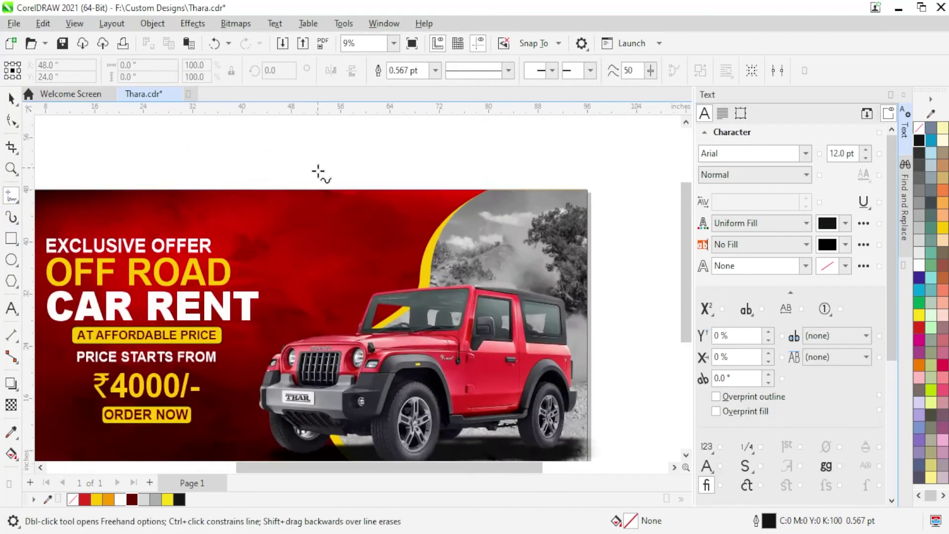
pyautogui.click(264, 239)
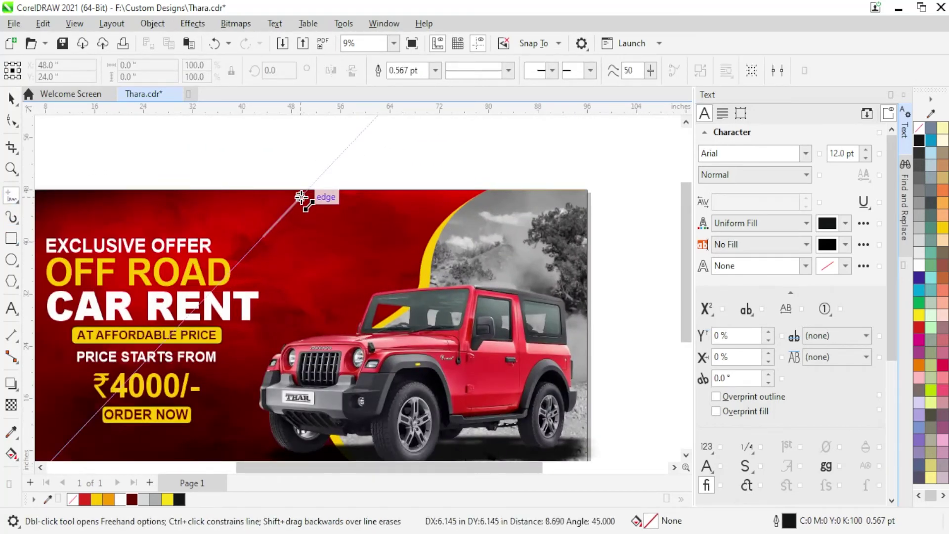
pyautogui.click(301, 197)
pyautogui.scroll(2, 301, 182)
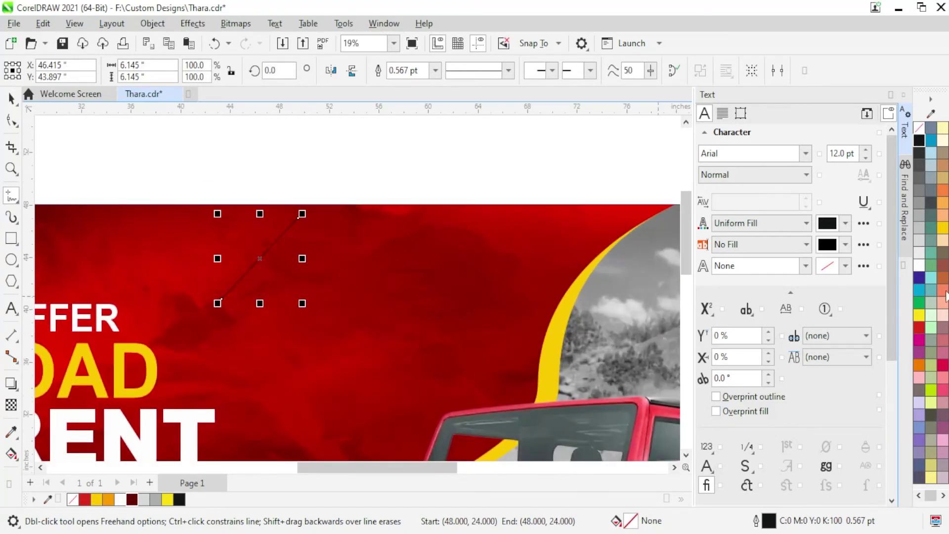
pyautogui.rightClick(920, 273)
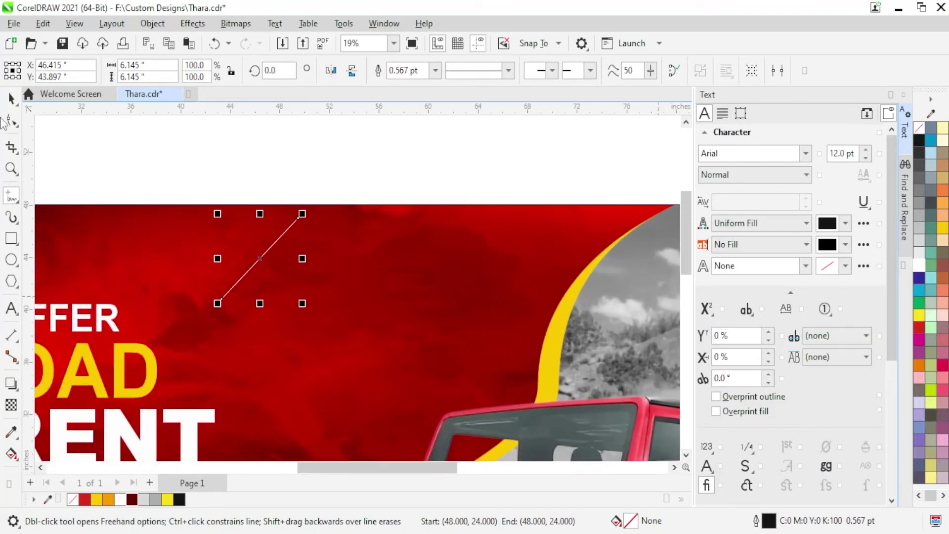
pyautogui.press('space')
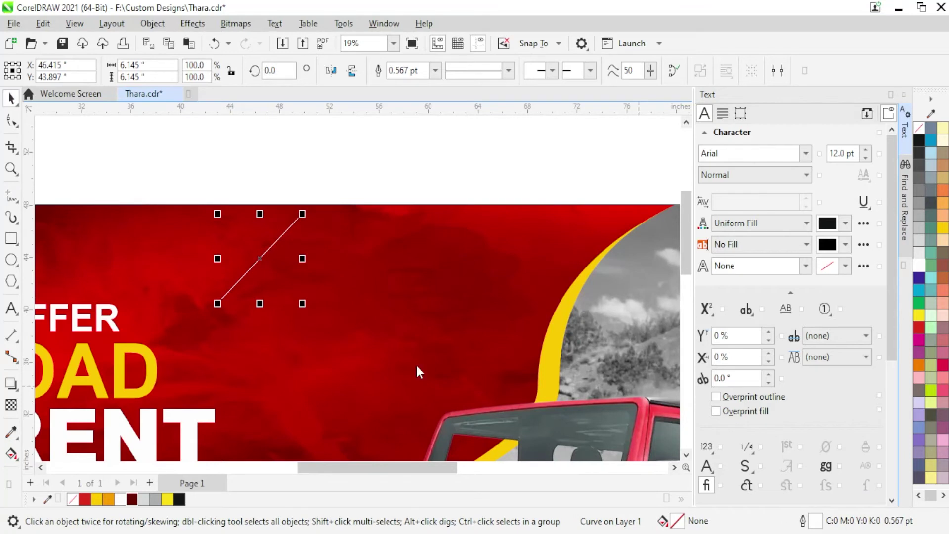
pyautogui.press('F12')
pyautogui.write('15')
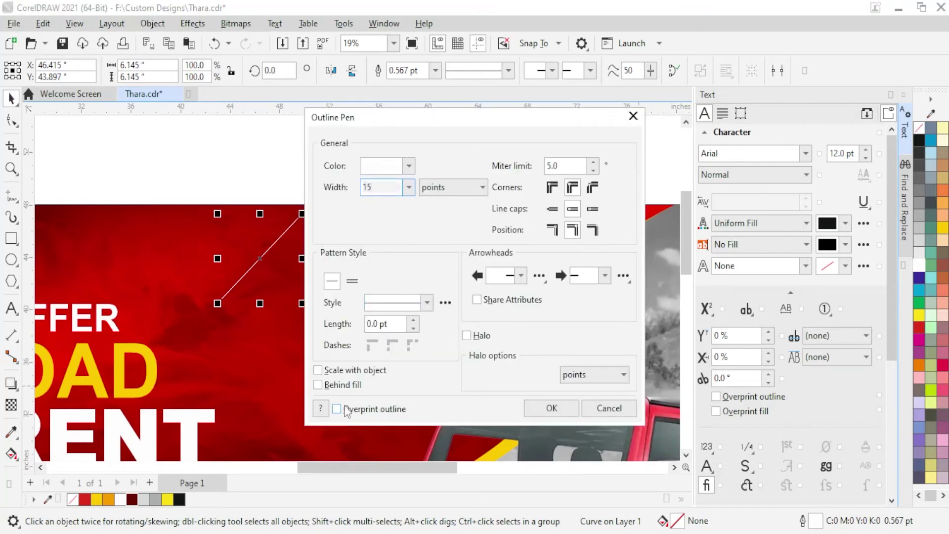
# Step: Give the line a 15 pt outline and repeat copies rightward into parallel stripes
pyautogui.click(549, 408)
pyautogui.scroll(1, 269, 284)
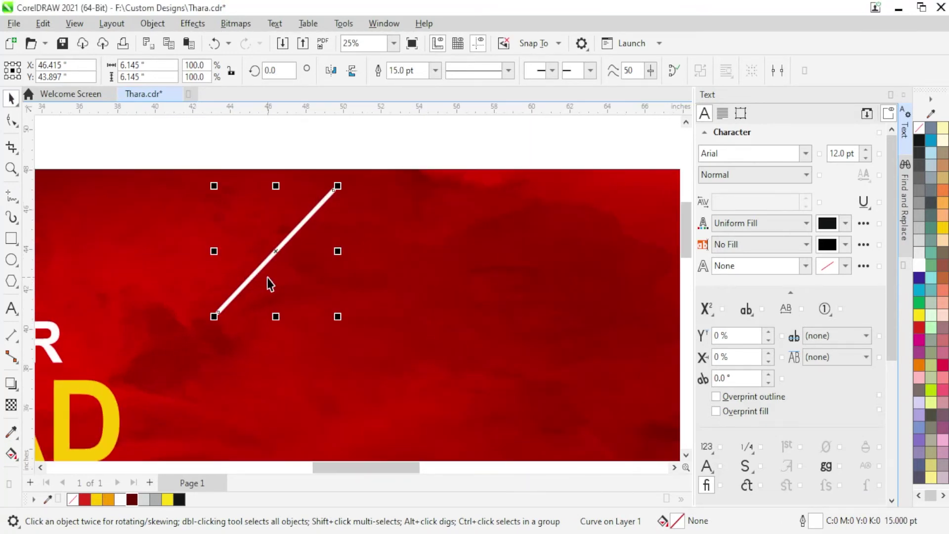
pyautogui.moveTo(275, 251); pyautogui.dragTo(313, 252)
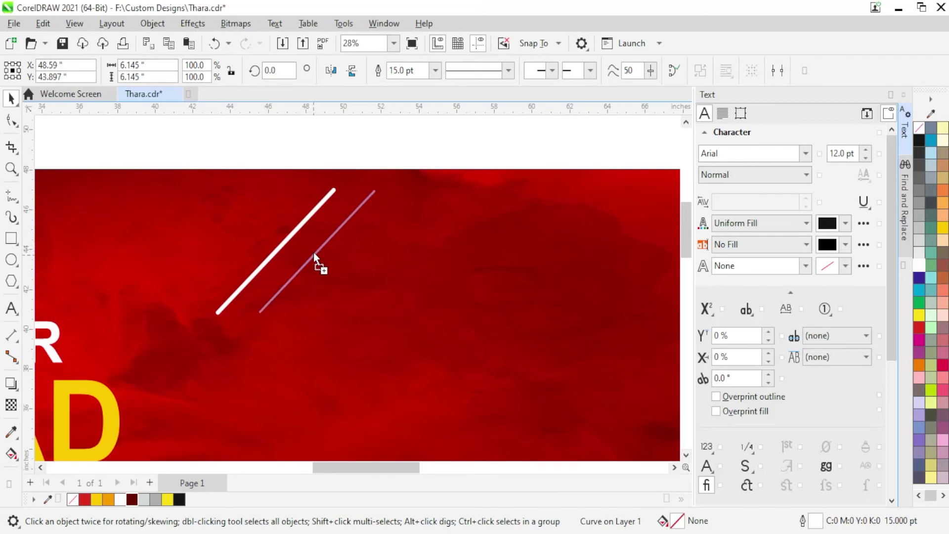
pyautogui.scroll(-2, 244, 257)
pyautogui.hotkey('ctrl', 'r')
pyautogui.hotkey('ctrl', 'r')
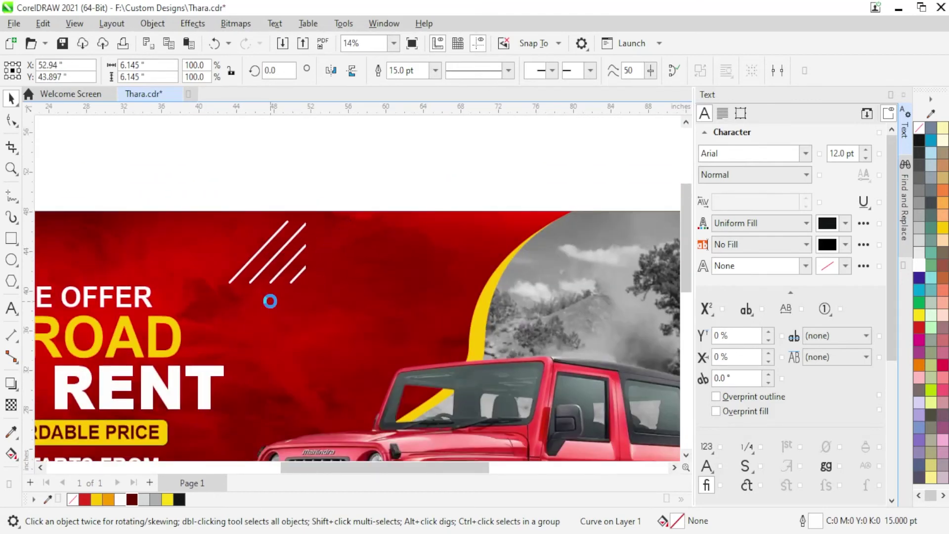
pyautogui.hotkey('ctrl', 'r')
pyautogui.hotkey('ctrl', 'r')
pyautogui.hotkey('ctrl', 'r')
pyautogui.hotkey('ctrl', 'r')
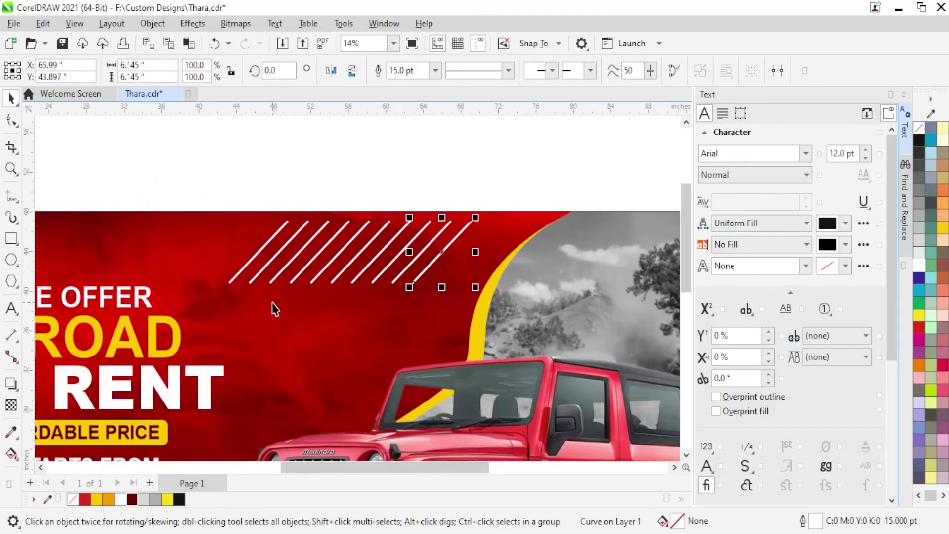
pyautogui.hotkey('ctrl', 'r')
pyautogui.hotkey('ctrl', 'r')
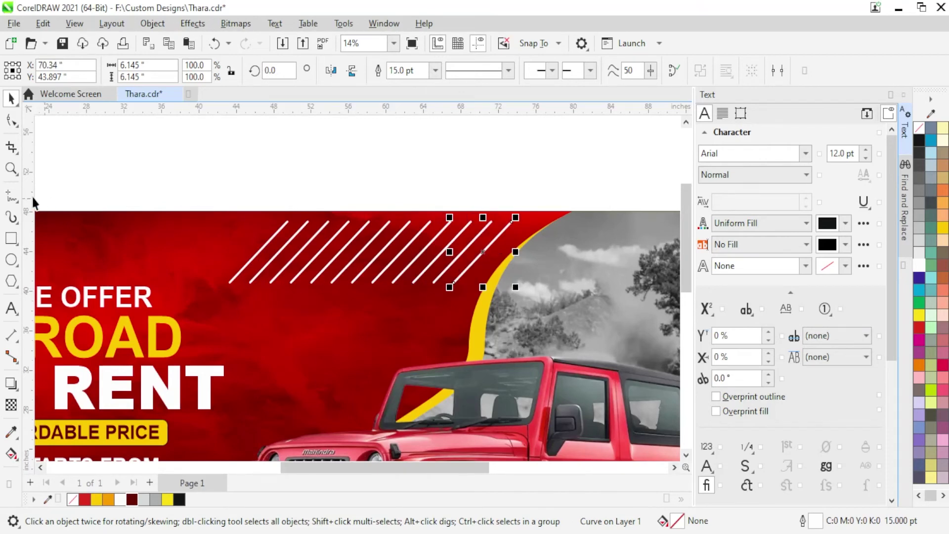
pyautogui.click(11, 239)
pyautogui.scroll(1, 419, 239)
pyautogui.scroll(1, 419, 239)
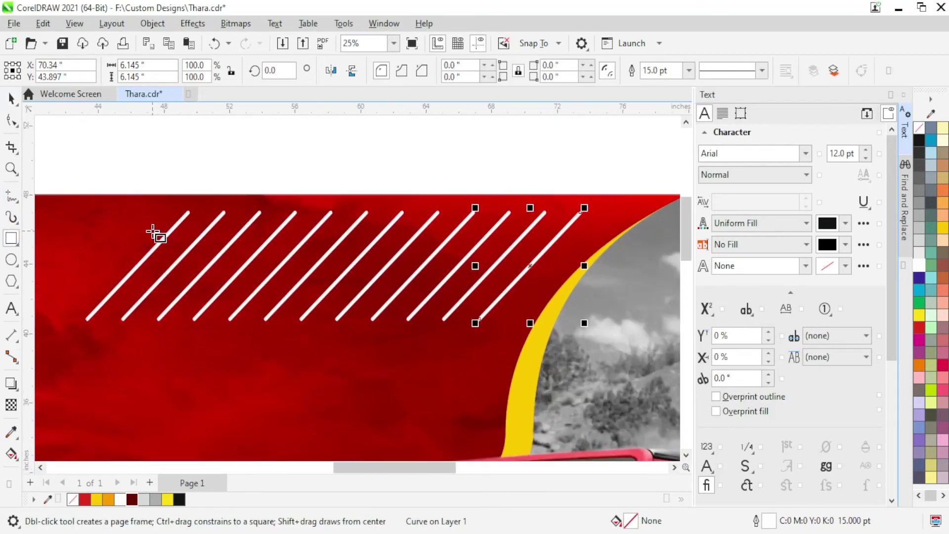
# Step: Draw a rectangle across the stripes and group all the diagonal stripes
pyautogui.moveTo(146, 231); pyautogui.dragTo(515, 302)
pyautogui.click(10, 119)
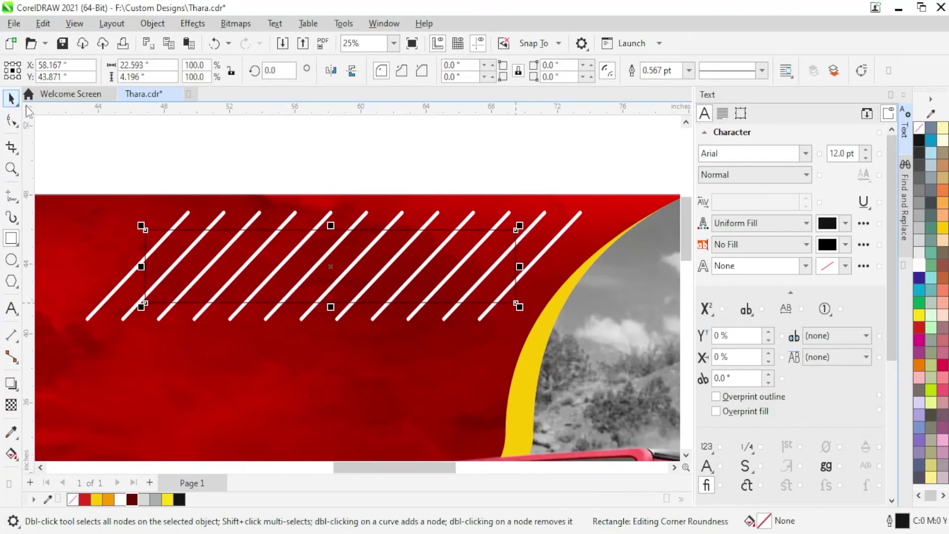
pyautogui.press('space')
pyautogui.moveTo(642, 171); pyautogui.dragTo(66, 376)
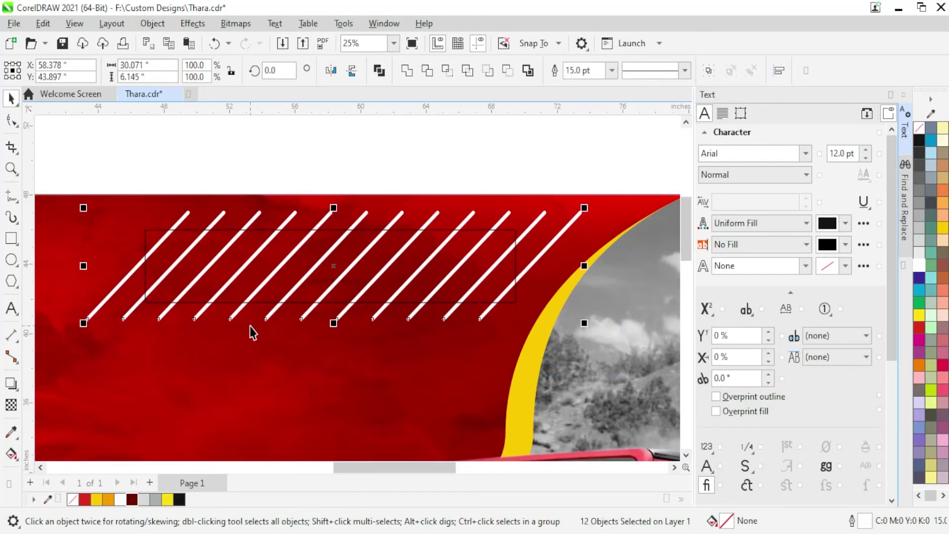
pyautogui.hotkey('ctrl', 'g')
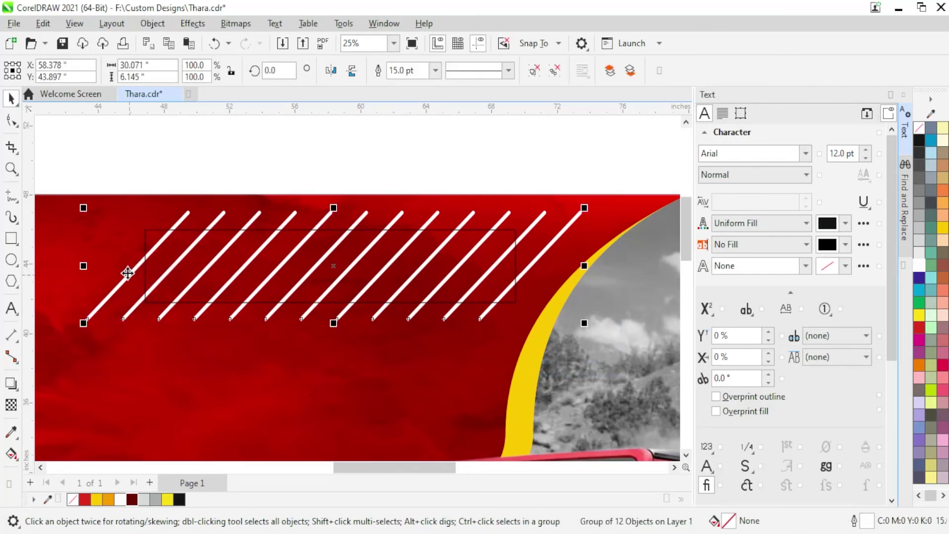
# Step: PowerClip the stripe group inside the rectangle, remove its outline, and top-align it to the background
pyautogui.rightClick(127, 272)
pyautogui.click(212, 278)
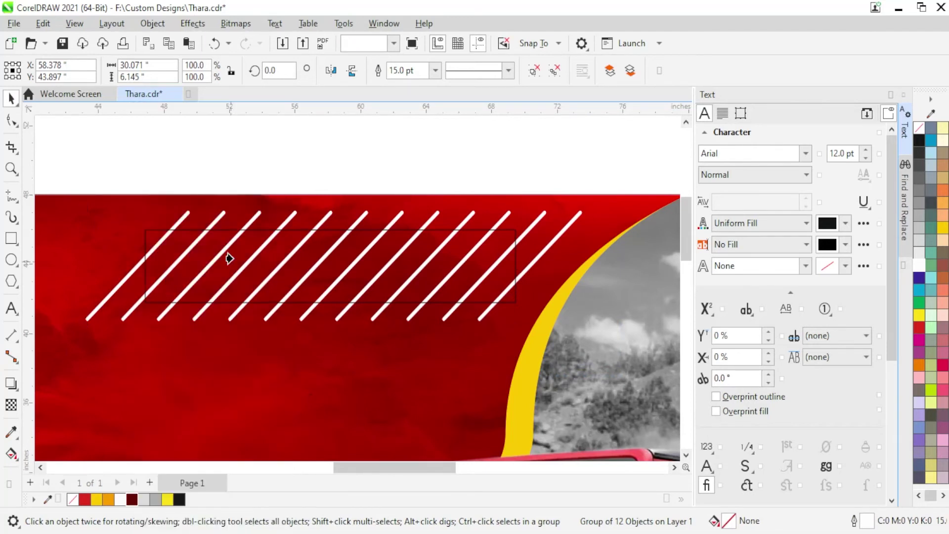
pyautogui.click(229, 256)
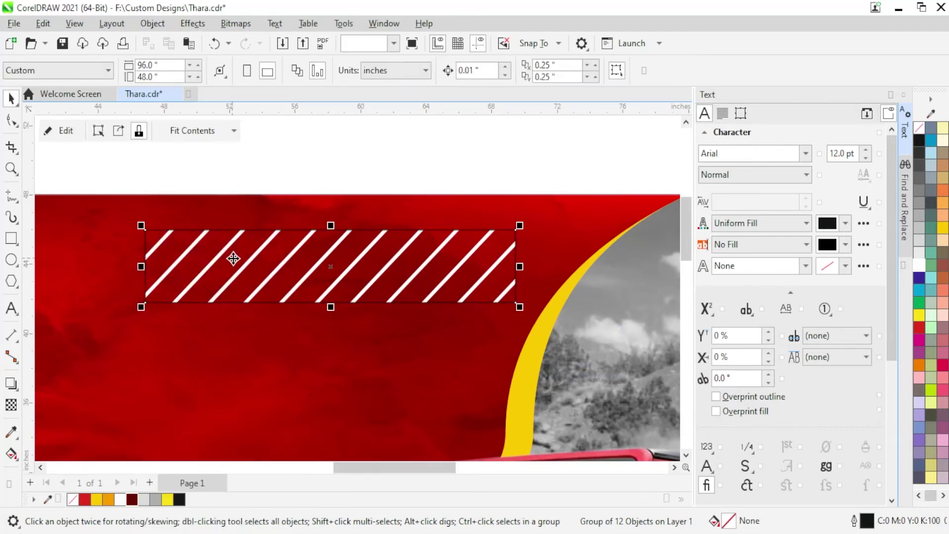
pyautogui.rightClick(917, 128)
pyautogui.click(864, 140)
pyautogui.keyDown('shift'); pyautogui.click(562, 229); pyautogui.keyUp('shift')
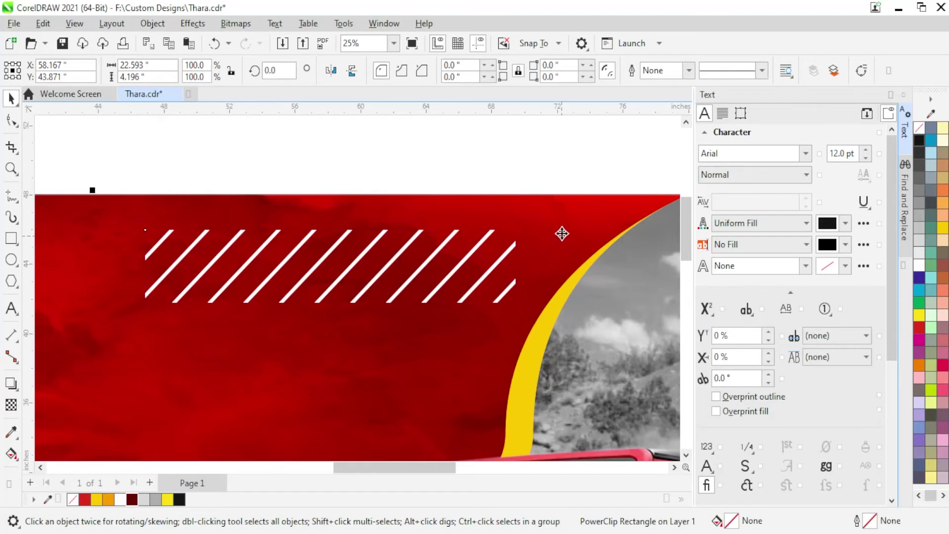
pyautogui.press('t')
pyautogui.press('Escape')
# Step: Shrink the striped band and drag a copy beside PRICE STARTS FROM
pyautogui.scroll(-2, 518, 227)
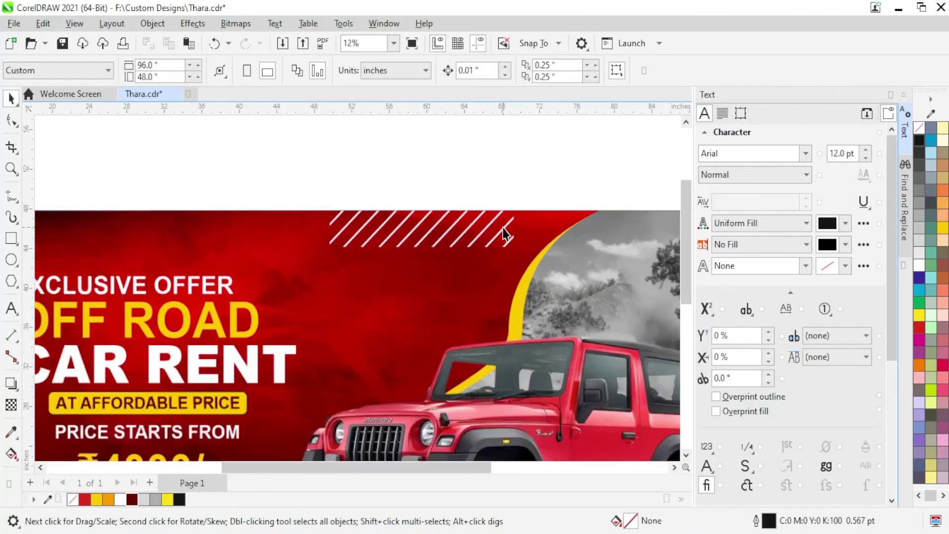
pyautogui.scroll(-1, 514, 228)
pyautogui.scroll(-1, 509, 230)
pyautogui.scroll(-1, 501, 232)
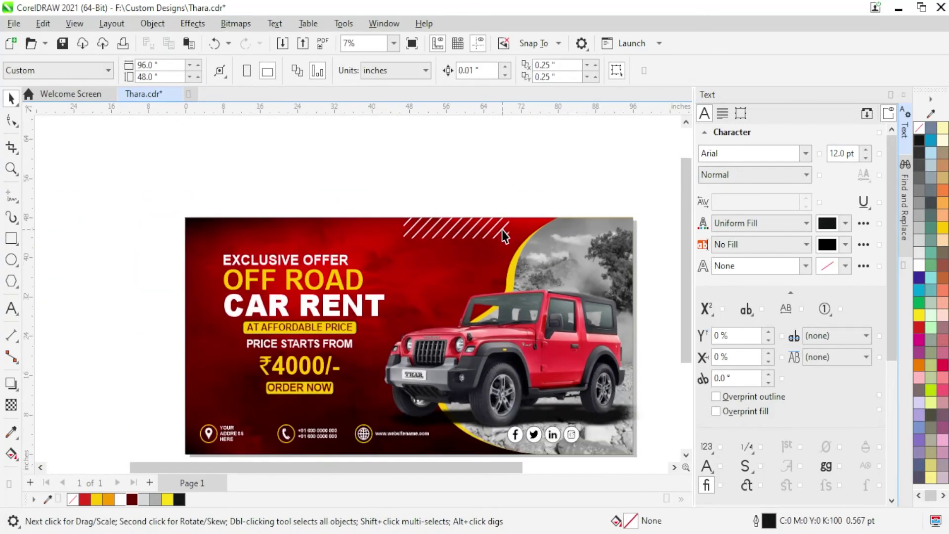
pyautogui.click(503, 237)
pyautogui.scroll(3, 501, 217)
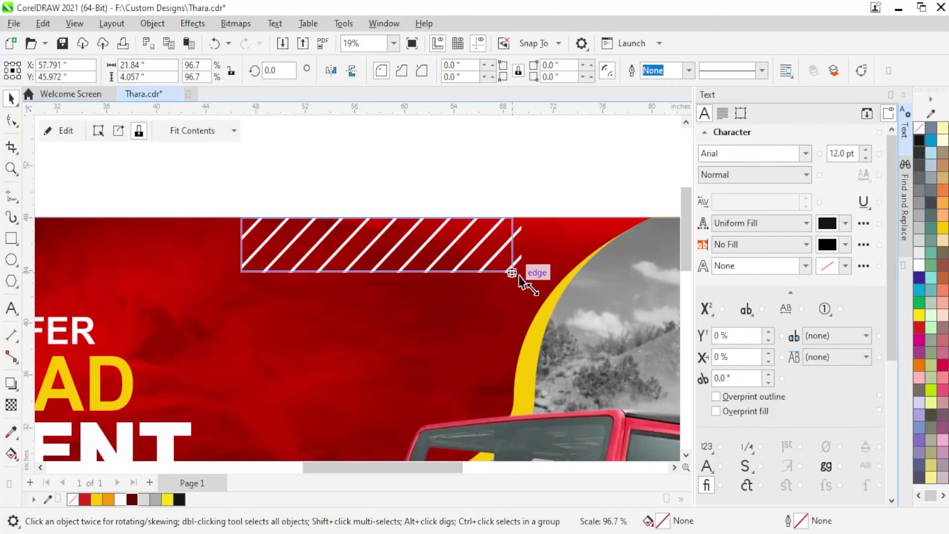
pyautogui.moveTo(518, 274); pyautogui.dragTo(435, 248)
pyautogui.scroll(-1, 466, 259)
pyautogui.scroll(-1, 457, 259)
pyautogui.scroll(1, 438, 247)
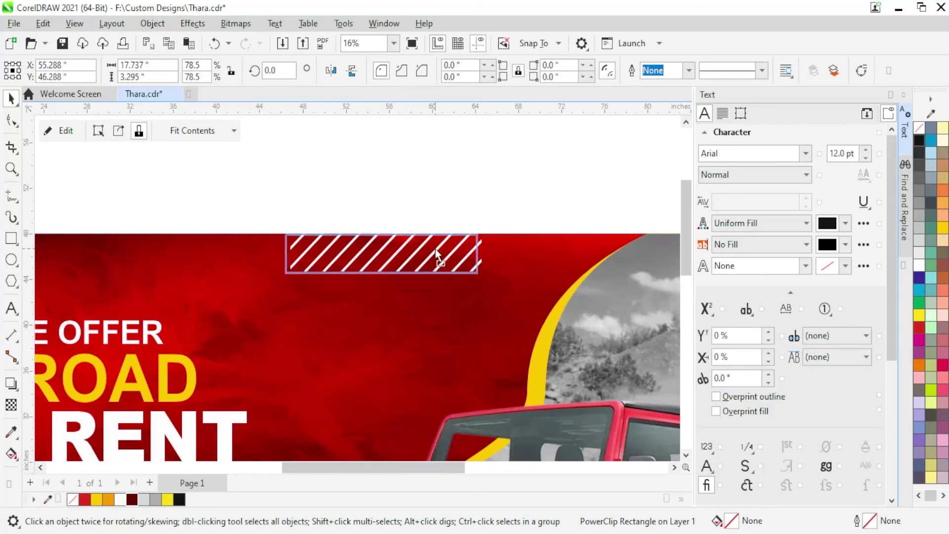
pyautogui.keyDown('shift'); pyautogui.click(512, 267); pyautogui.keyUp('shift')
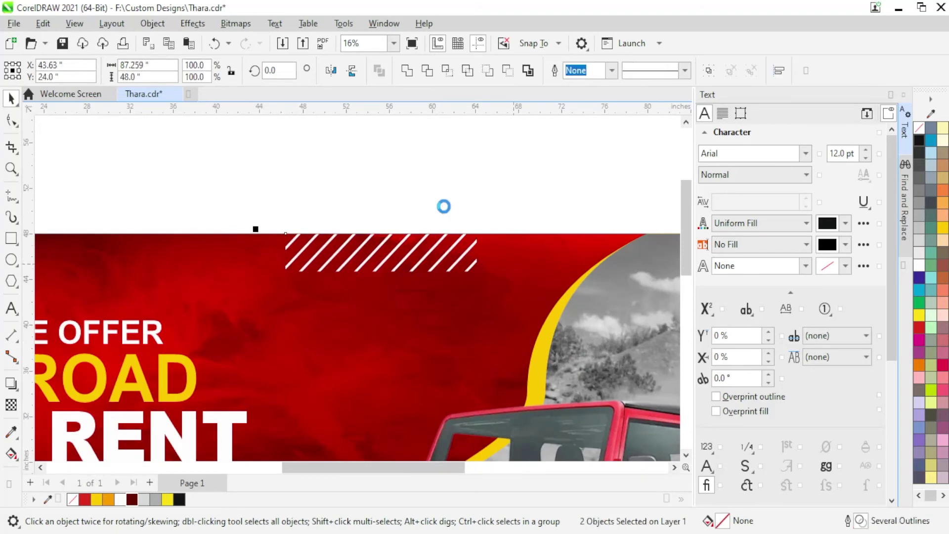
pyautogui.scroll(-2, 507, 212)
pyautogui.keyDown('shift'); pyautogui.click(426, 263); pyautogui.keyUp('shift')
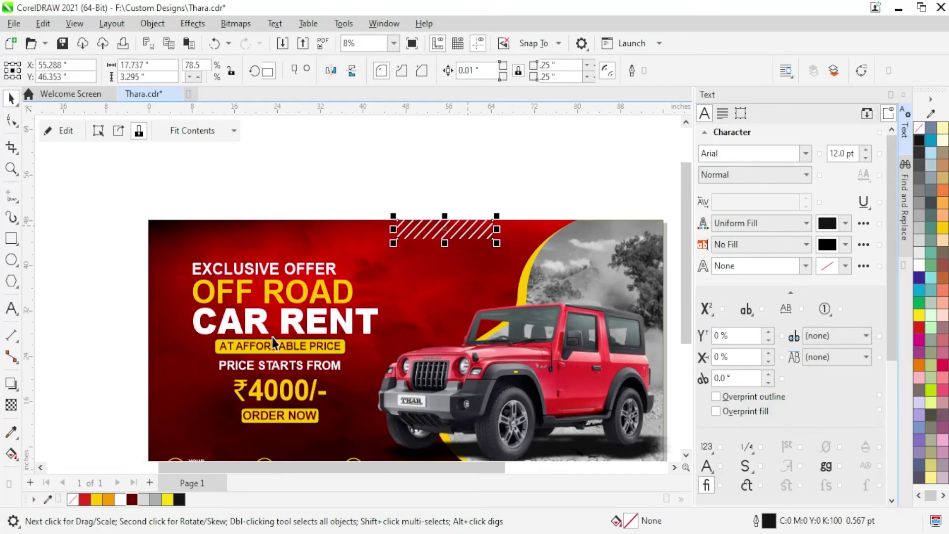
pyautogui.moveTo(444, 228); pyautogui.dragTo(196, 369)
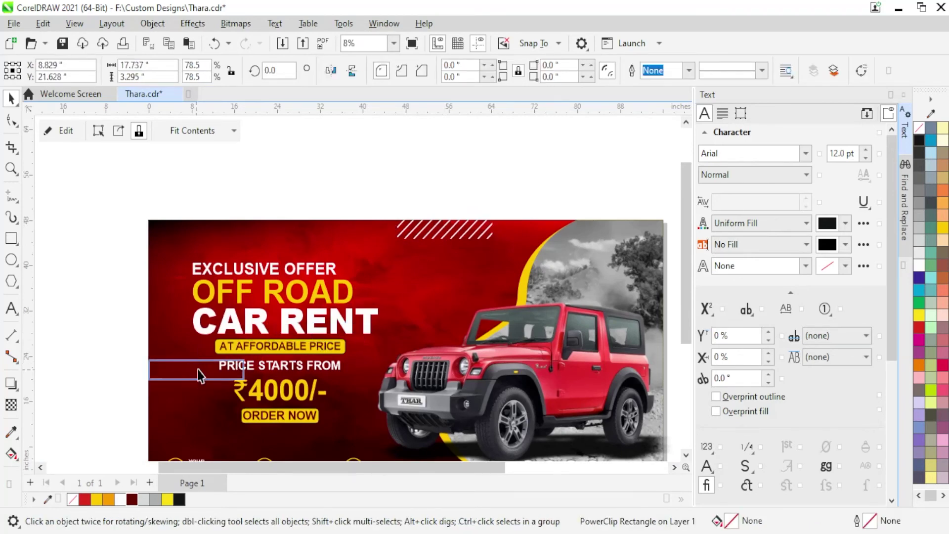
# Step: Rotate the stripes copy 90° and shrink it slightly
pyautogui.write('90')
pyautogui.press('Return')
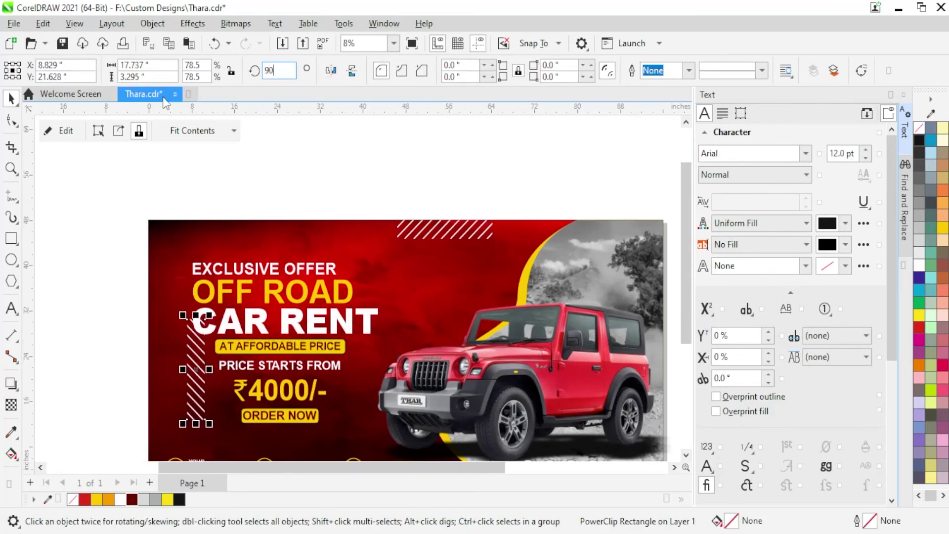
pyautogui.scroll(-1, 103, 275)
pyautogui.scroll(2, 213, 239)
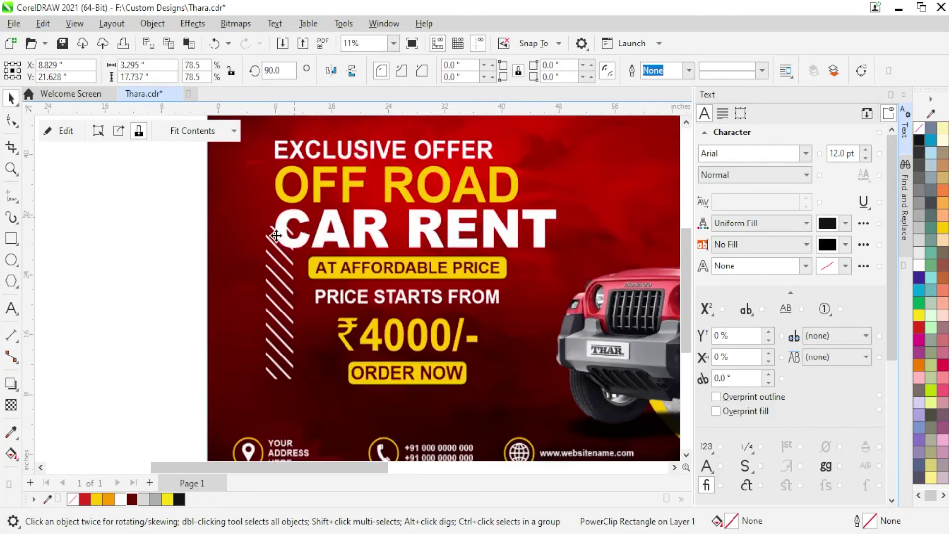
pyautogui.moveTo(296, 223)
pyautogui.mouseDown()
pyautogui.moveTo(279, 245)
pyautogui.moveTo(296, 248)
pyautogui.mouseUp()
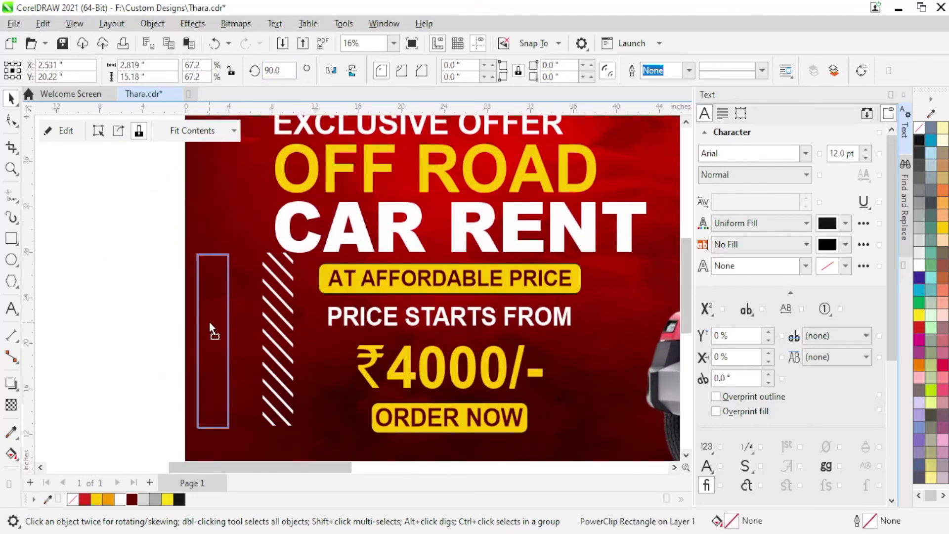
# Step: Left-align the rotated stripes with the background and lower them beside the price text
pyautogui.moveTo(277, 315); pyautogui.dragTo(216, 321)
pyautogui.keyDown('shift'); pyautogui.click(271, 320); pyautogui.keyUp('shift')
pyautogui.press('l')
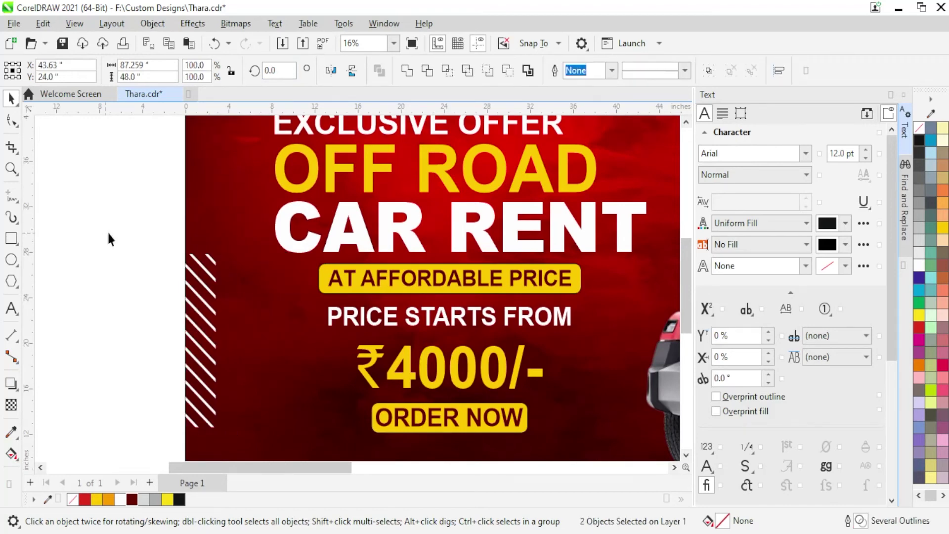
pyautogui.click(108, 230)
pyautogui.scroll(-2, 138, 295)
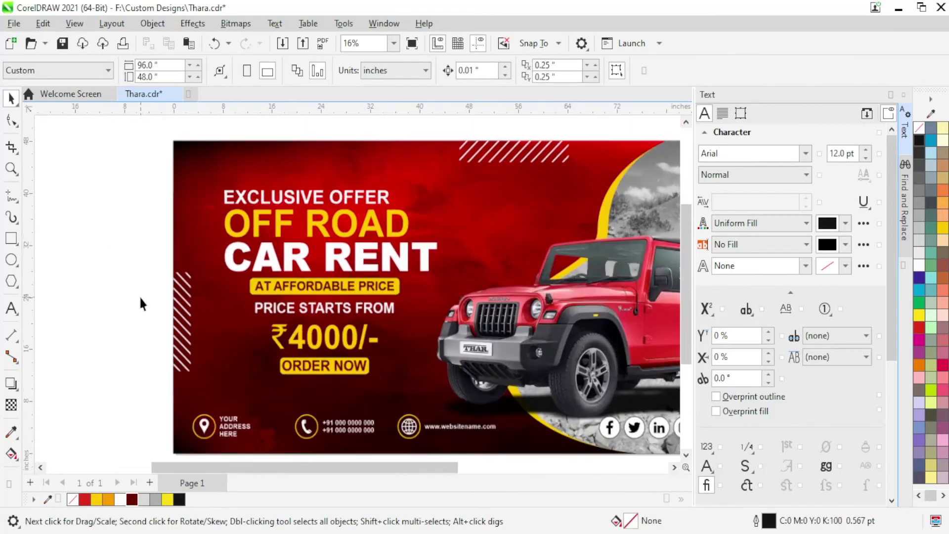
pyautogui.click(179, 320)
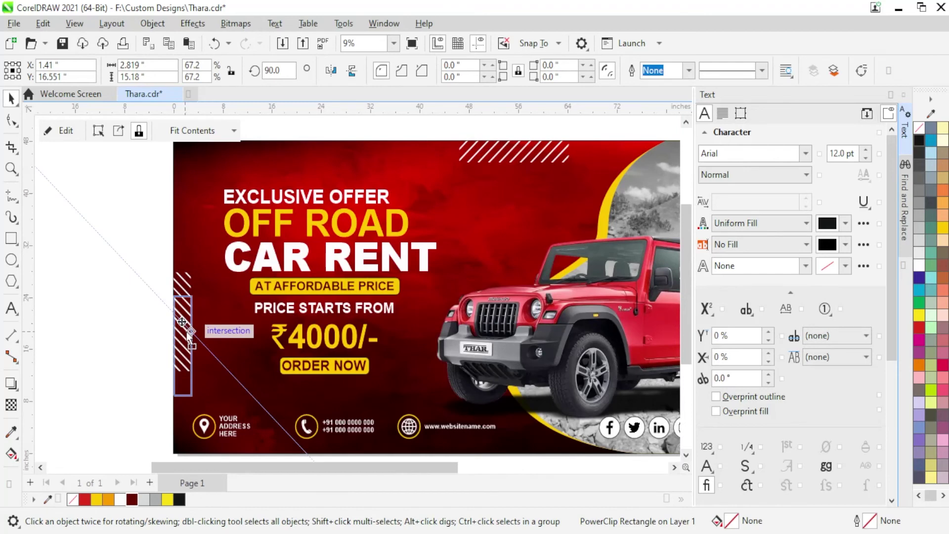
pyautogui.moveTo(186, 331); pyautogui.dragTo(186, 333)
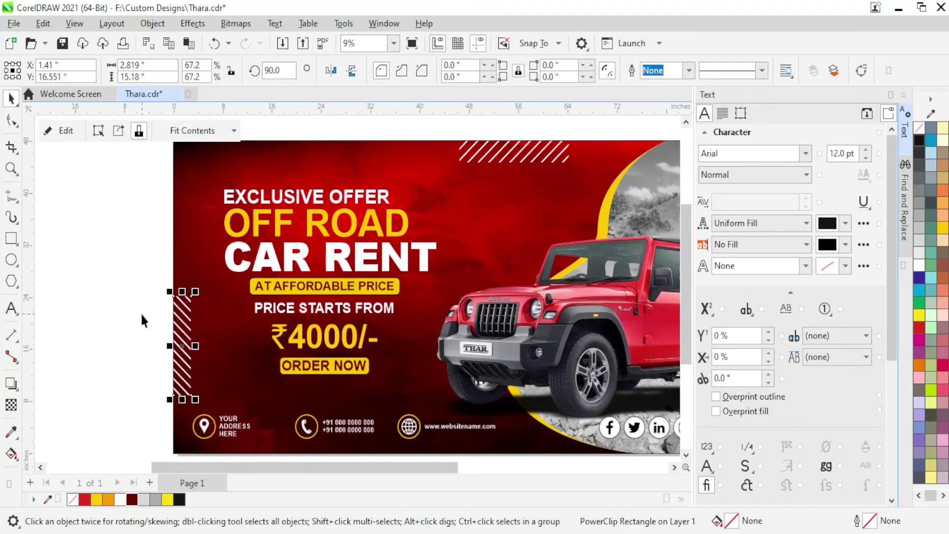
pyautogui.scroll(-2, 140, 312)
pyautogui.scroll(-1, 142, 318)
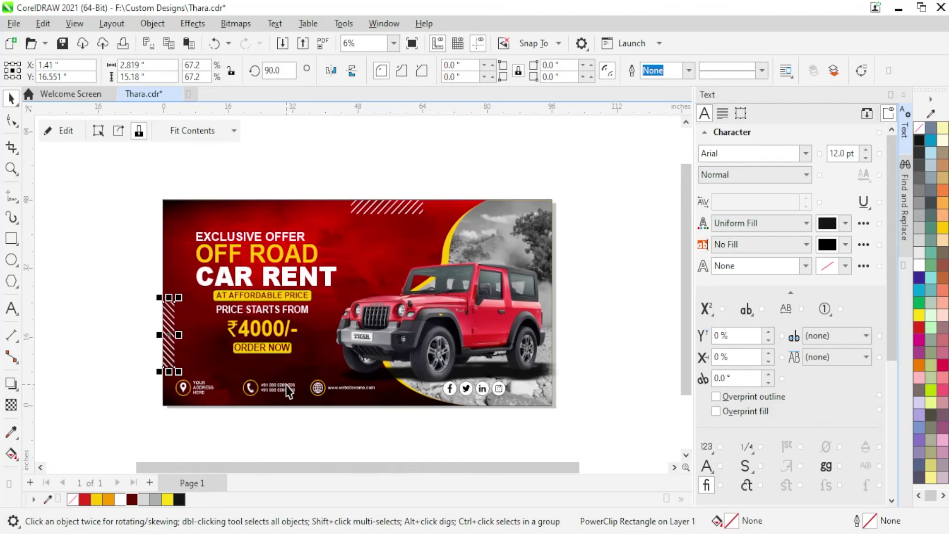
pyautogui.scroll(1, 309, 367)
pyautogui.scroll(1, 311, 368)
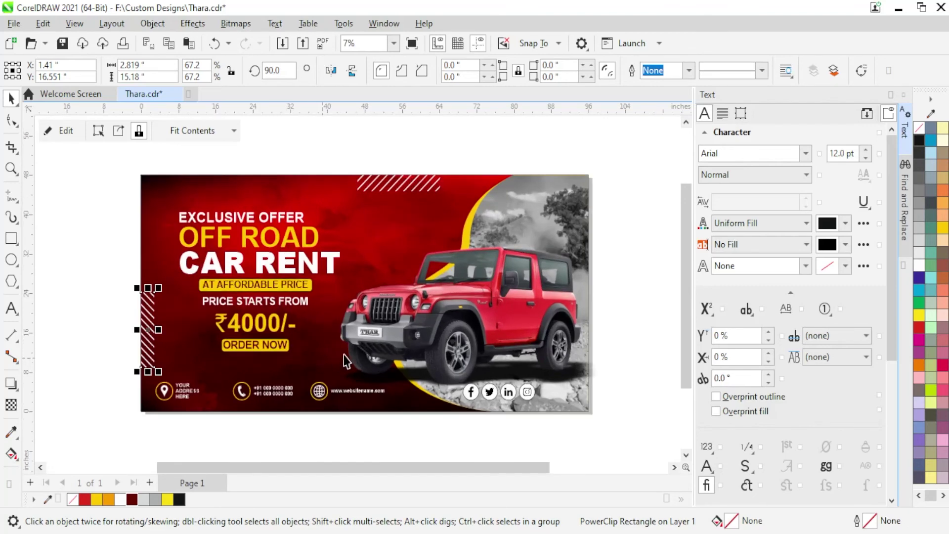
pyautogui.scroll(-1, 309, 356)
pyautogui.scroll(1, 304, 336)
pyautogui.scroll(1, 306, 336)
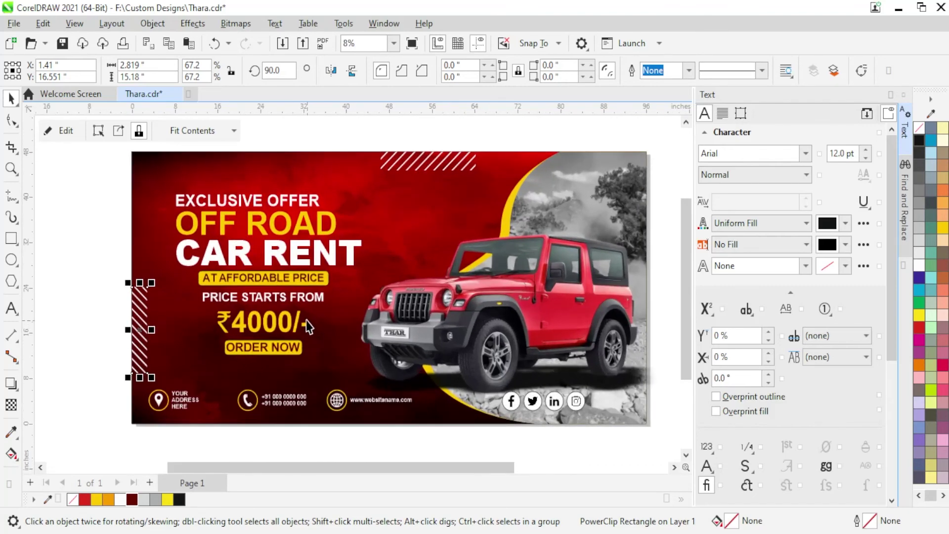
pyautogui.scroll(-1, 165, 232)
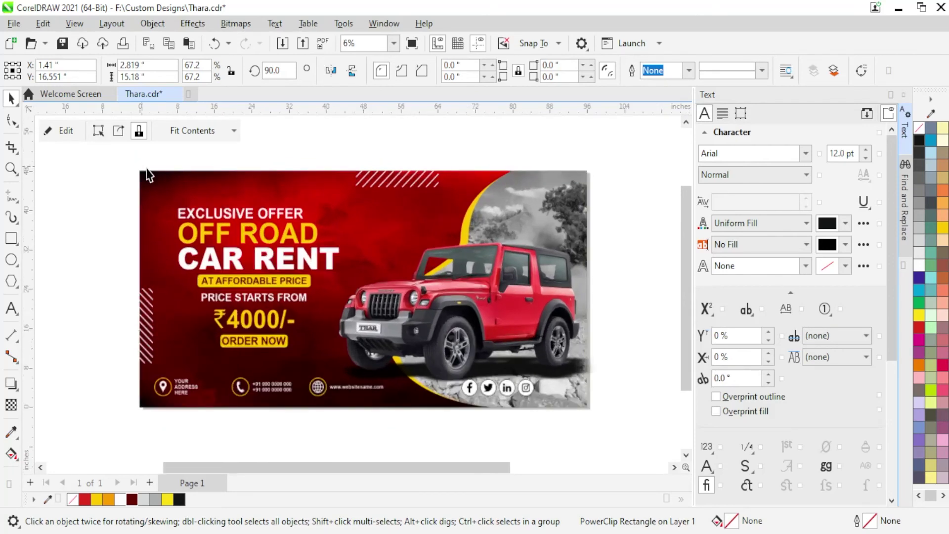
pyautogui.scroll(5, 140, 176)
# Step: Draw a small circle near the banner's top-left corner and enlarge it slightly
pyautogui.click(11, 259)
pyautogui.scroll(2, 162, 231)
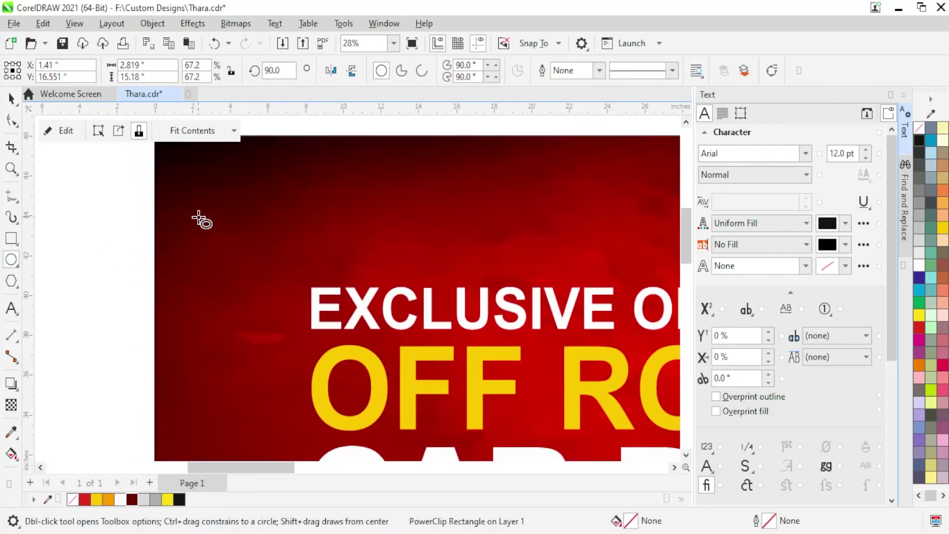
pyautogui.moveTo(198, 217); pyautogui.dragTo(209, 228)
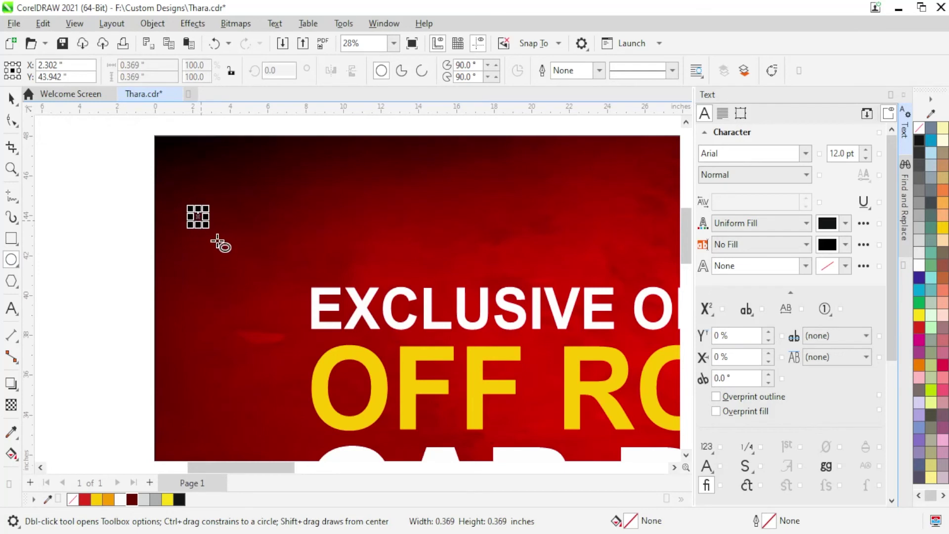
pyautogui.scroll(5, 208, 232)
pyautogui.scroll(2, 198, 218)
pyautogui.click(11, 97)
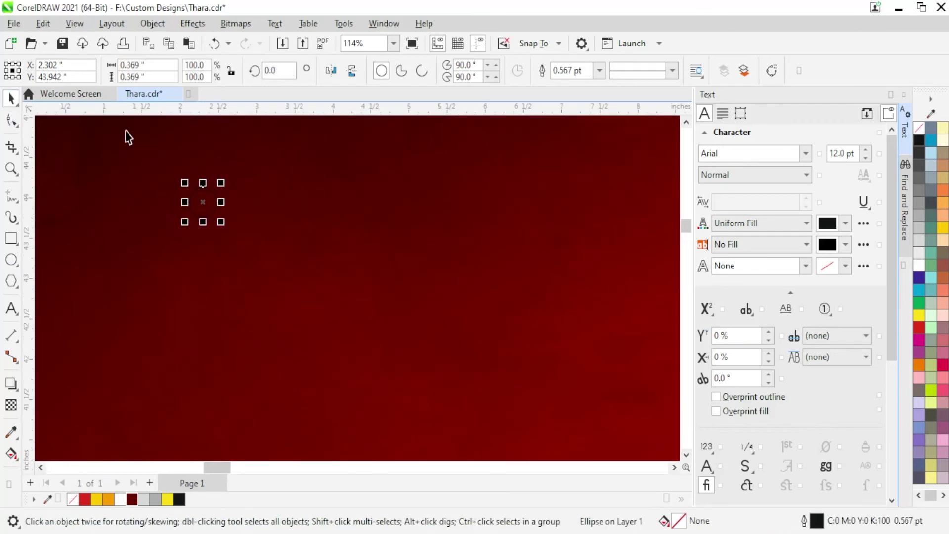
pyautogui.scroll(2, 232, 217)
pyautogui.moveTo(211, 233); pyautogui.dragTo(220, 247)
pyautogui.scroll(-3, 222, 247)
pyautogui.scroll(-3, 174, 266)
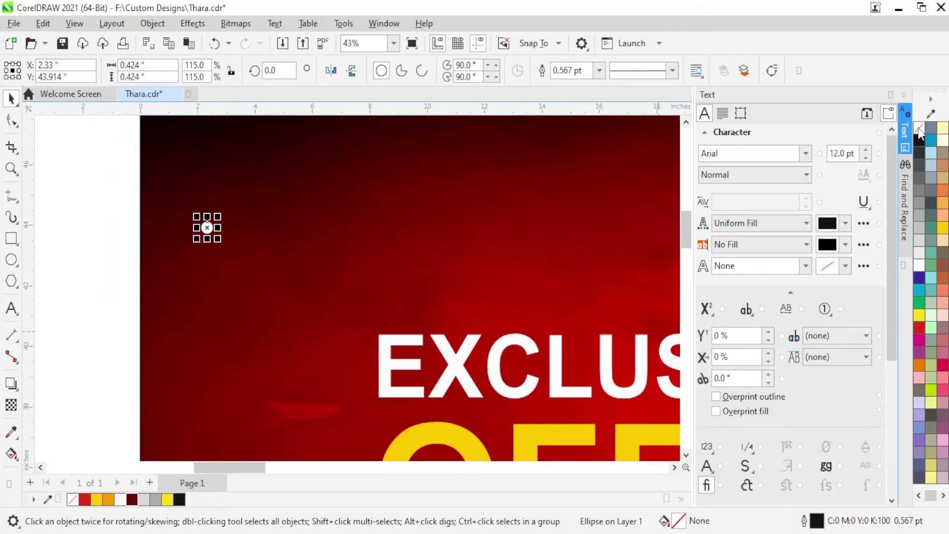
# Step: Fill the circle white and remove its outline
pyautogui.click(918, 265)
pyautogui.rightClick(919, 128)
pyautogui.click(857, 135)
pyautogui.press('Escape')
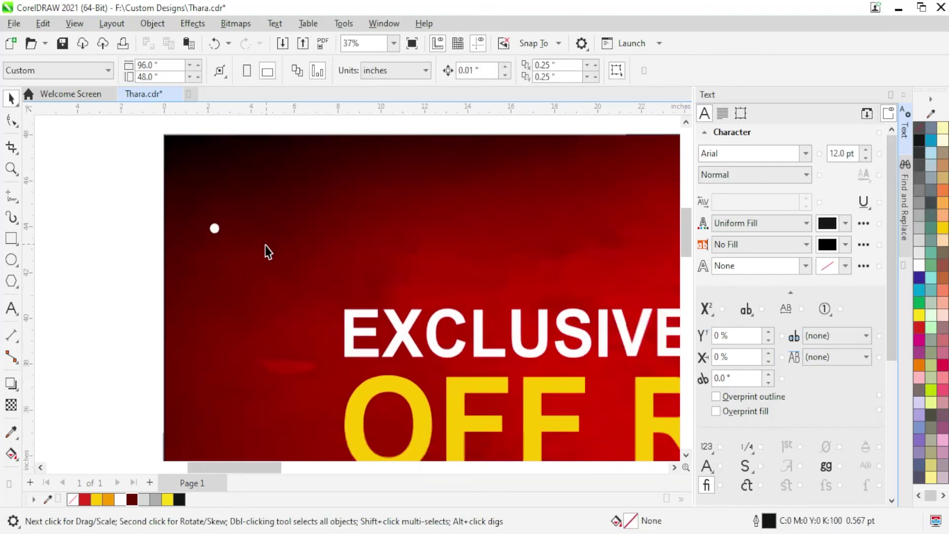
# Step: Duplicate the white dot downward into a vertical column of dots
pyautogui.scroll(1, 211, 231)
pyautogui.click(204, 223)
pyautogui.scroll(3, 205, 222)
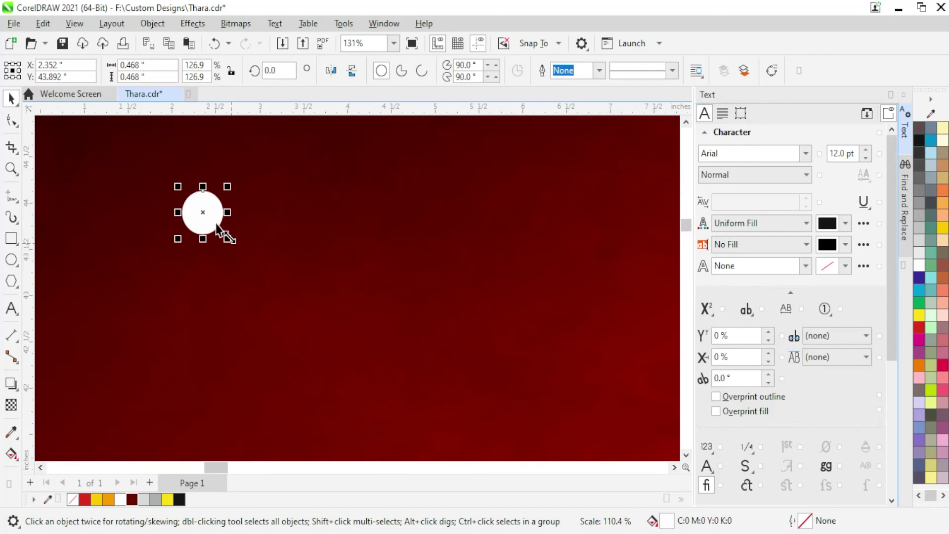
pyautogui.scroll(-2, 227, 237)
pyautogui.moveTo(205, 209)
pyautogui.mouseDown()
pyautogui.moveTo(212, 190)
pyautogui.moveTo(214, 231)
pyautogui.mouseUp()
pyautogui.scroll(-1, 256, 218)
pyautogui.hotkey('ctrl', 'r')
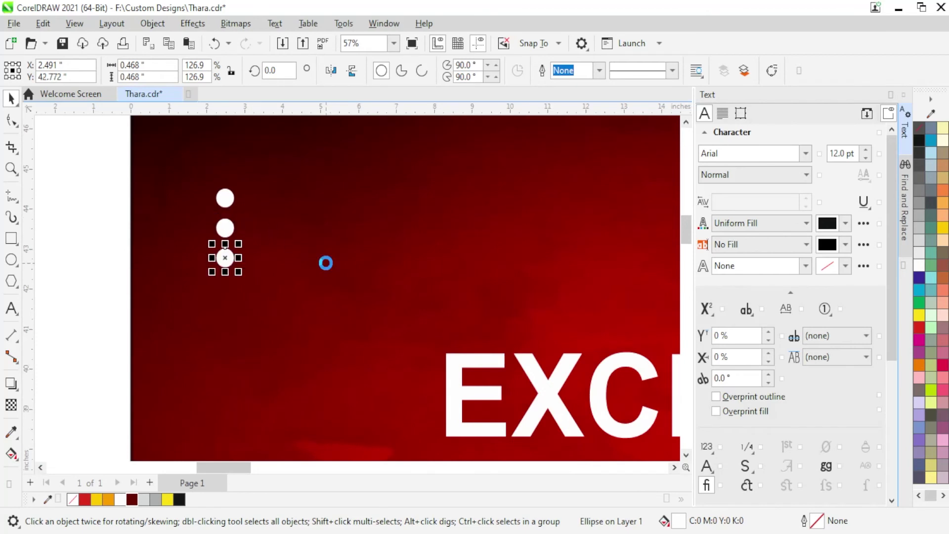
pyautogui.hotkey('ctrl', 'r')
pyautogui.hotkey('ctrl', 'r')
pyautogui.hotkey('ctrl', 'r')
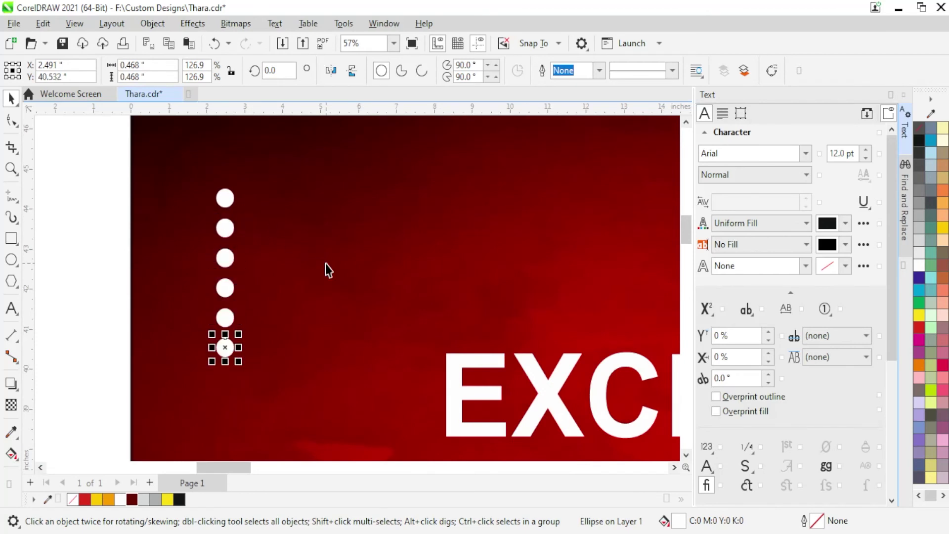
pyautogui.hotkey('ctrl', 'r')
pyautogui.hotkey('ctrl', 'r')
pyautogui.hotkey('ctrl', 'r')
pyautogui.hotkey('ctrl', 'r')
pyautogui.scroll(-2, 168, 227)
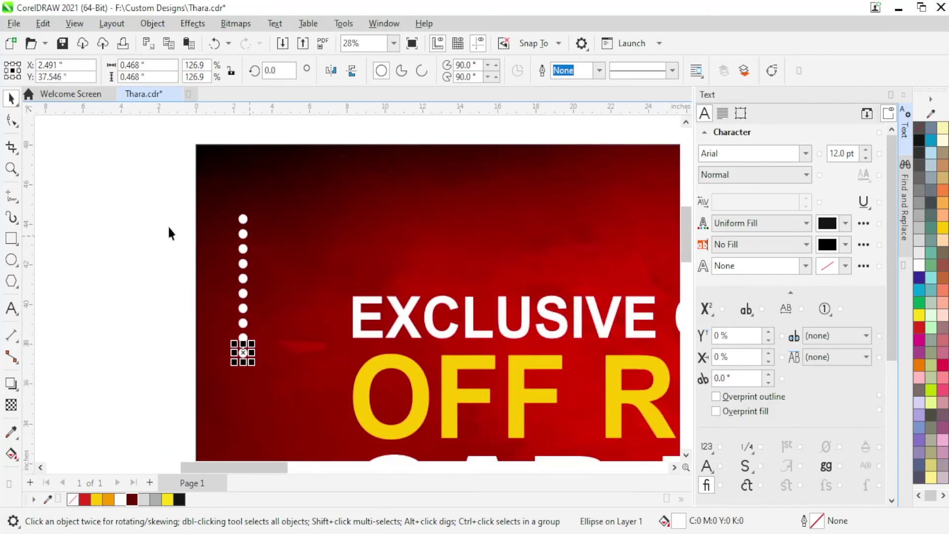
# Step: Shrink the whole dot column slightly
pyautogui.moveTo(127, 191); pyautogui.dragTo(309, 354)
pyautogui.scroll(3, 254, 373)
pyautogui.scroll(2, 255, 373)
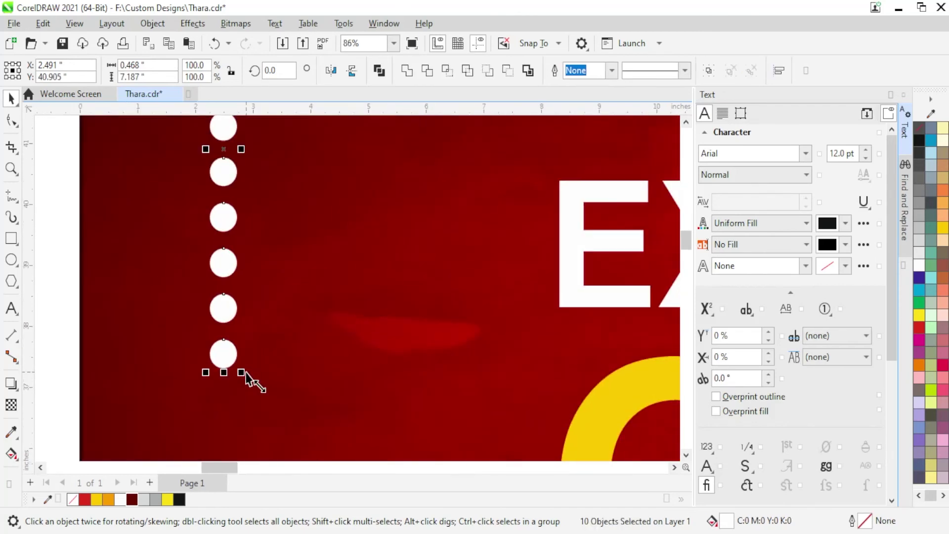
pyautogui.moveTo(238, 363); pyautogui.dragTo(236, 360)
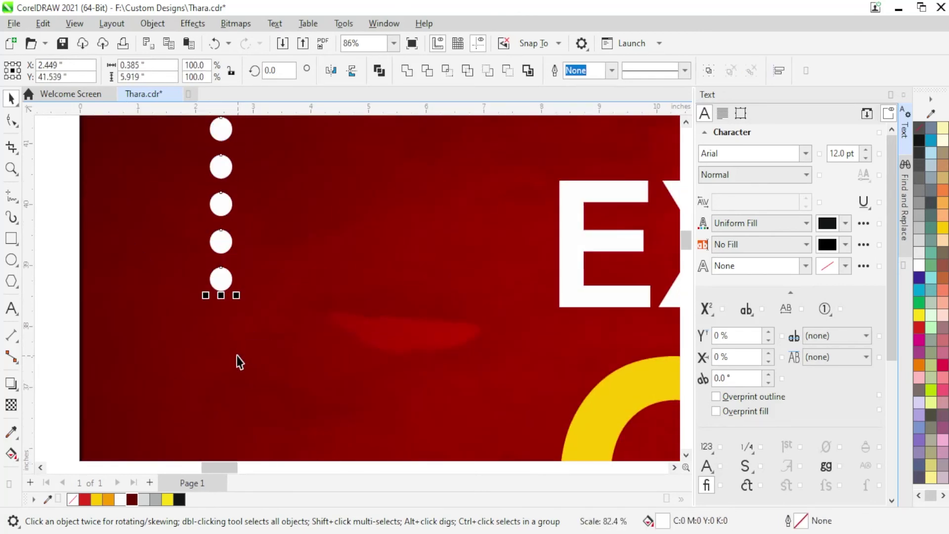
pyautogui.scroll(-1, 167, 343)
pyautogui.scroll(-1, 167, 342)
pyautogui.scroll(-2, 210, 241)
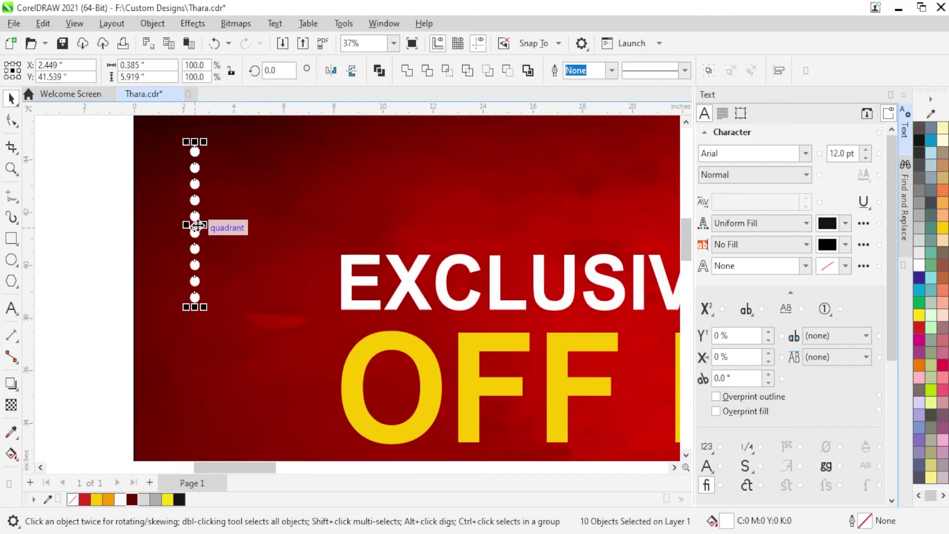
# Step: Add an offset copy of the column, shifted down one dot, and select both columns
pyautogui.moveTo(191, 228); pyautogui.dragTo(206, 248)
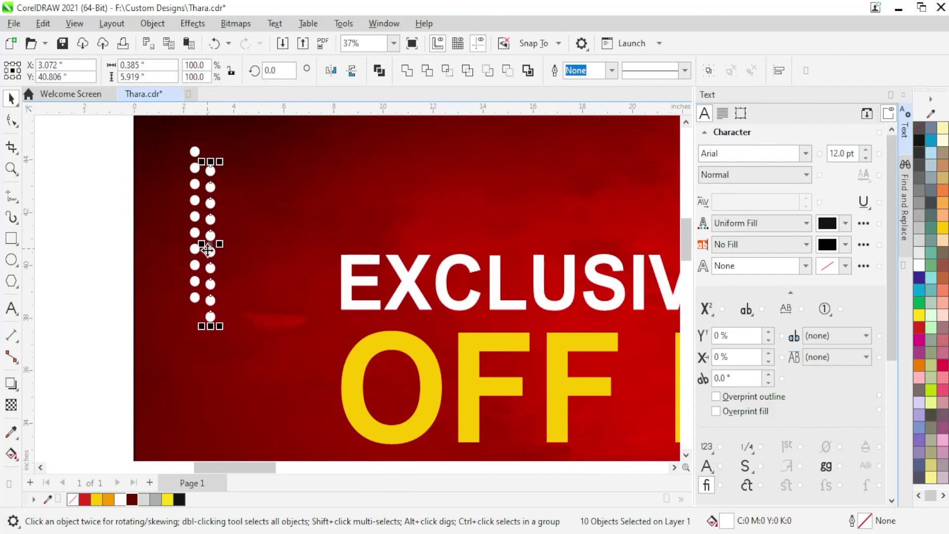
pyautogui.hotkey('ctrl', 'g')
pyautogui.keyDown('shift'); pyautogui.click(203, 185); pyautogui.keyUp('shift')
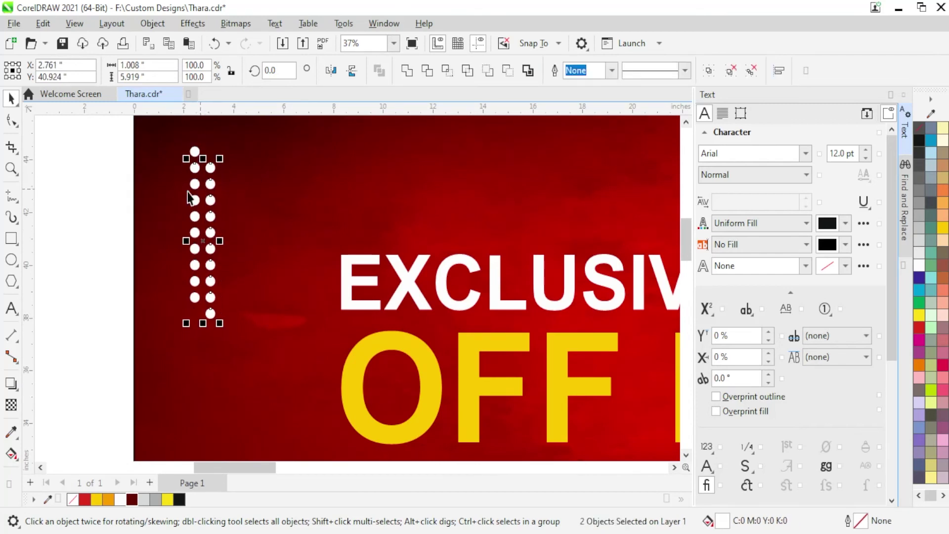
pyautogui.click(102, 174)
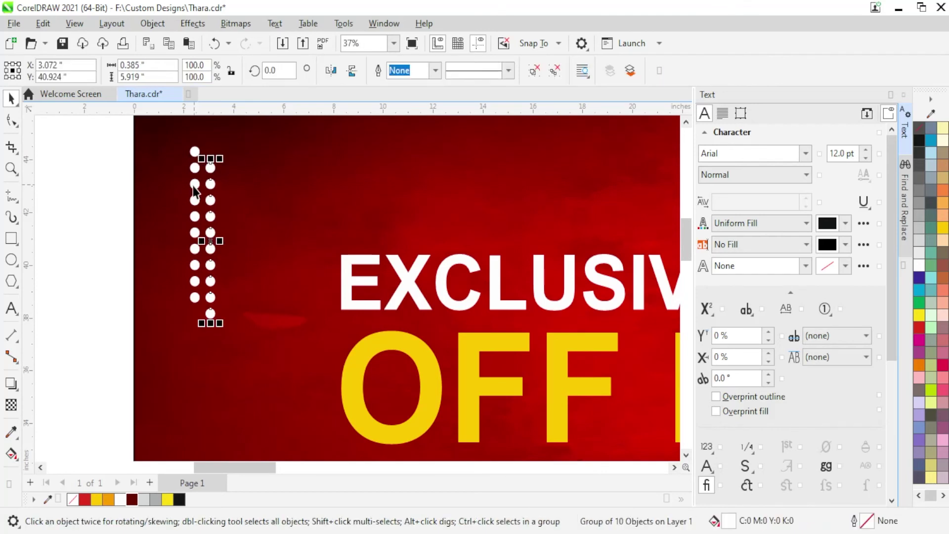
pyautogui.moveTo(211, 169); pyautogui.dragTo(212, 185)
pyautogui.click(107, 209)
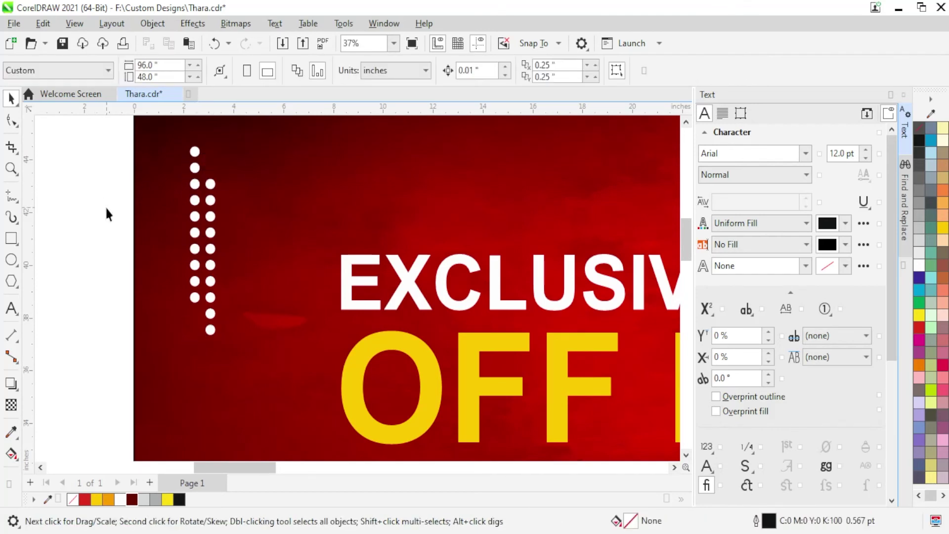
pyautogui.scroll(-1, 97, 200)
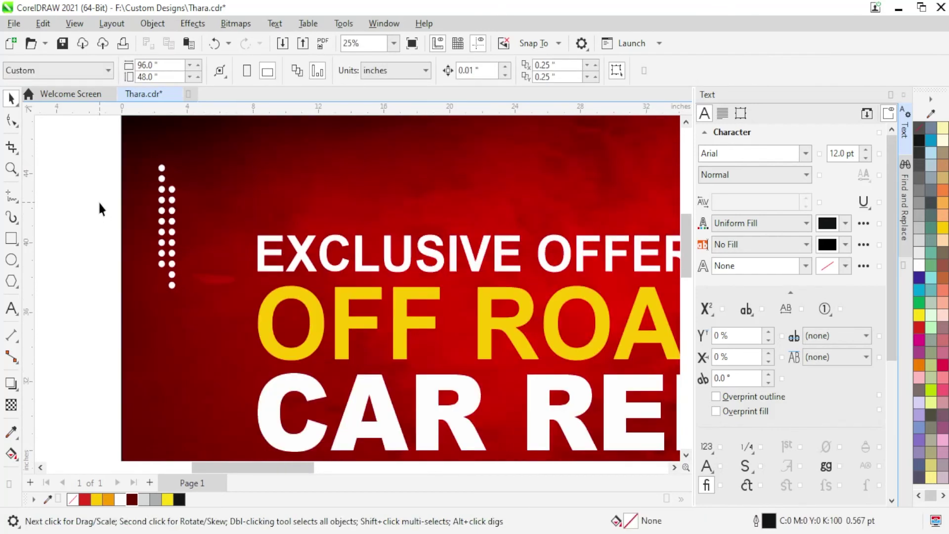
pyautogui.moveTo(88, 151); pyautogui.dragTo(262, 322)
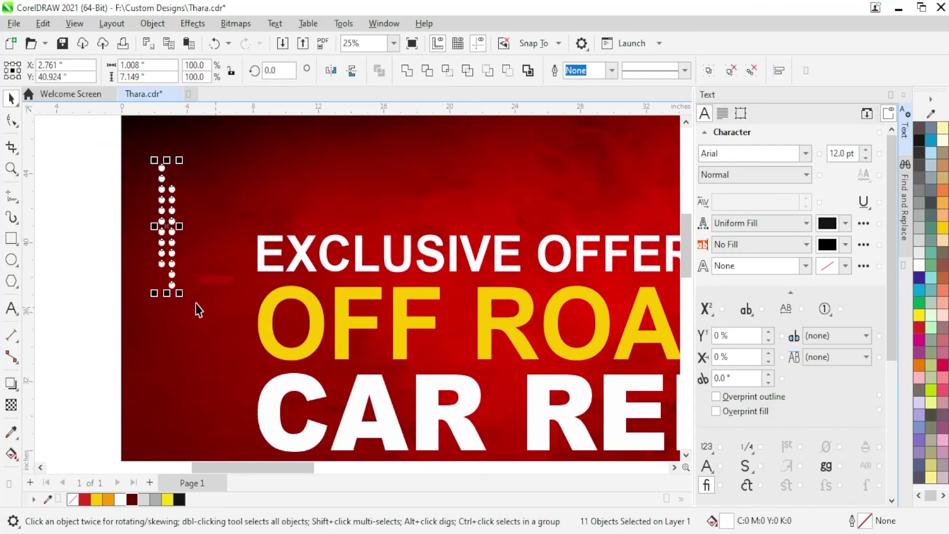
pyautogui.scroll(-1, 138, 262)
pyautogui.scroll(-2, 138, 262)
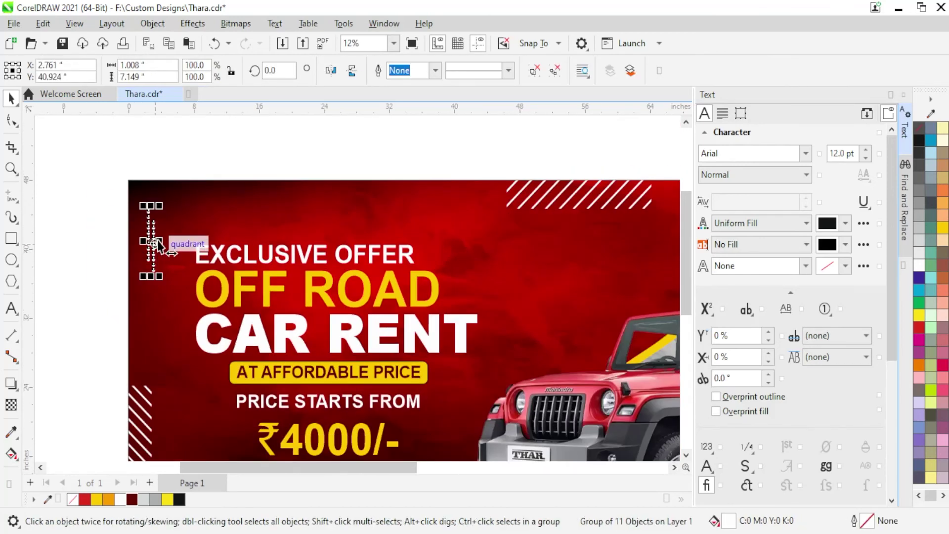
# Step: Place a copy of the dot group beside CAR RENT and colour it yellow
pyautogui.moveTo(157, 243); pyautogui.dragTo(518, 336)
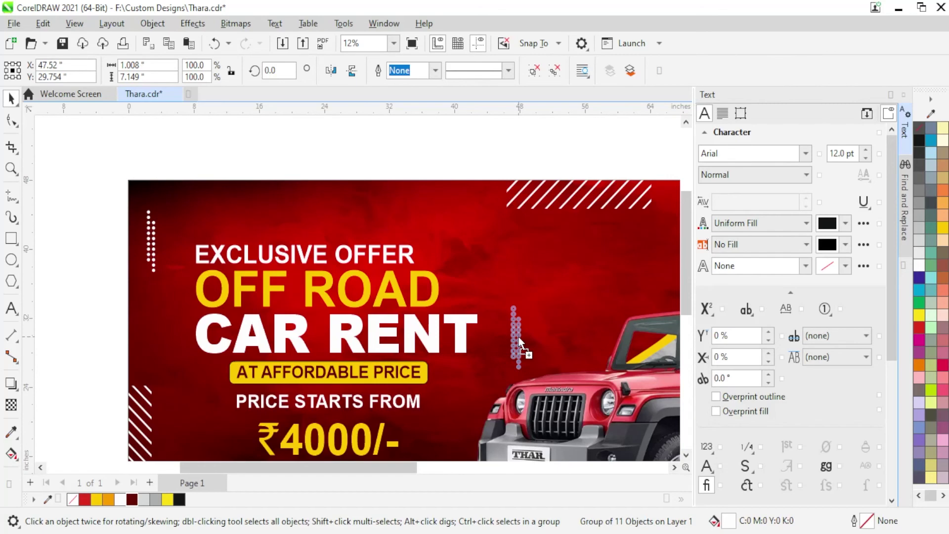
pyautogui.moveTo(518, 336); pyautogui.dragTo(518, 336)
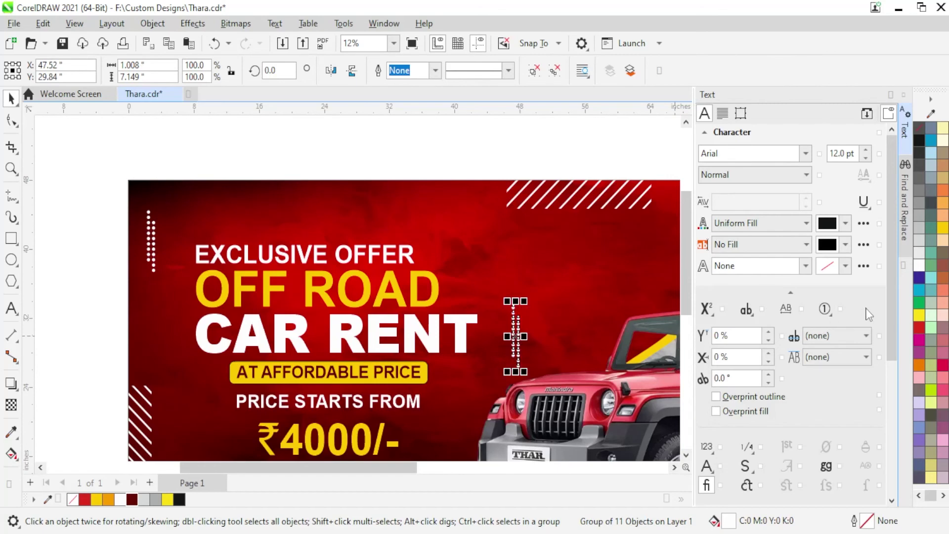
pyautogui.click(917, 316)
pyautogui.scroll(-2, 445, 222)
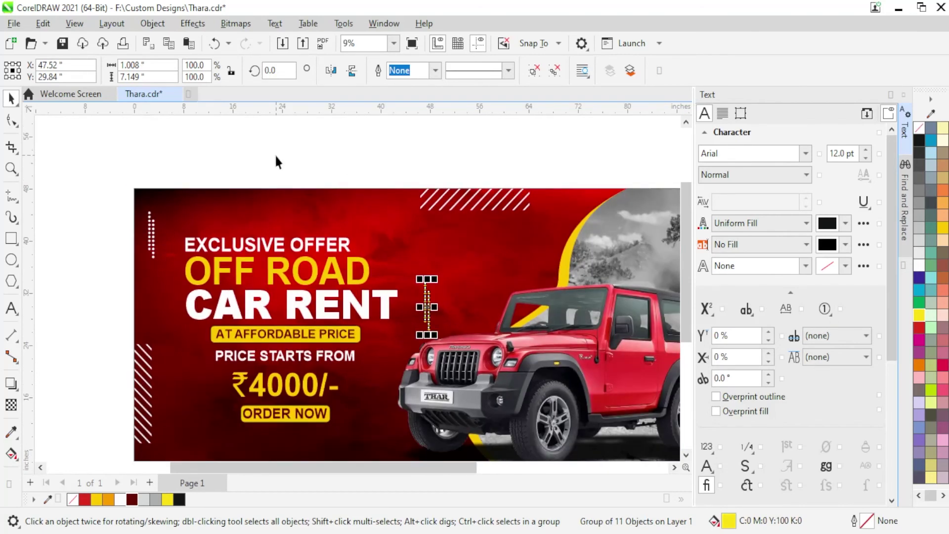
pyautogui.click(242, 173)
pyautogui.scroll(-1, 242, 173)
pyautogui.scroll(1, 368, 275)
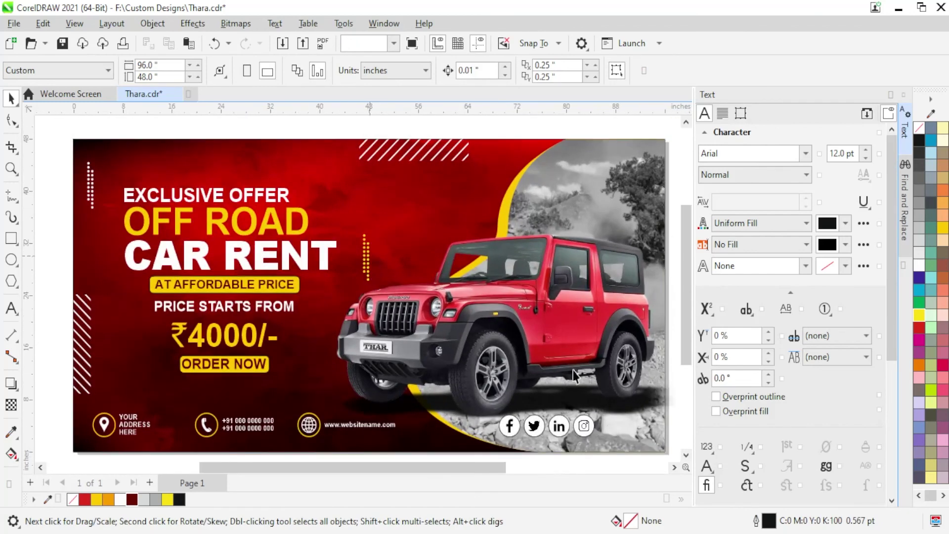
# Step: Copy the yellow dots to the lower right beside the jeep's rear wheel
pyautogui.press('Tab')
pyautogui.moveTo(366, 257)
pyautogui.mouseDown()
pyautogui.moveTo(655, 399)
pyautogui.moveTo(608, 411)
pyautogui.moveTo(620, 408)
pyautogui.mouseUp()
pyautogui.scroll(3, 635, 415)
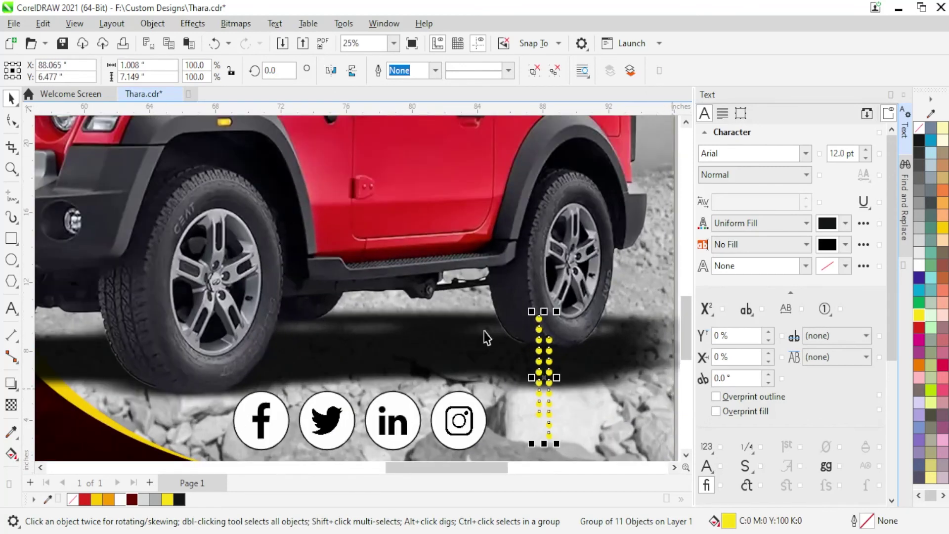
pyautogui.scroll(-2, 551, 331)
pyautogui.scroll(1, 449, 320)
pyautogui.moveTo(448, 319)
pyautogui.mouseDown()
pyautogui.moveTo(516, 313)
pyautogui.moveTo(510, 296)
pyautogui.mouseUp()
pyautogui.click(575, 292)
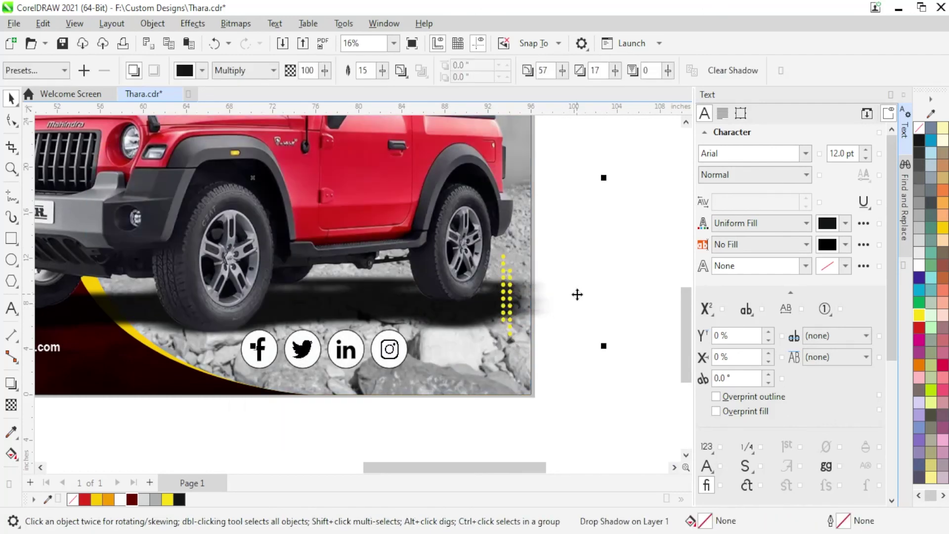
pyautogui.scroll(-1, 556, 355)
pyautogui.scroll(-1, 573, 345)
pyautogui.click(608, 319)
pyautogui.scroll(-1, 605, 320)
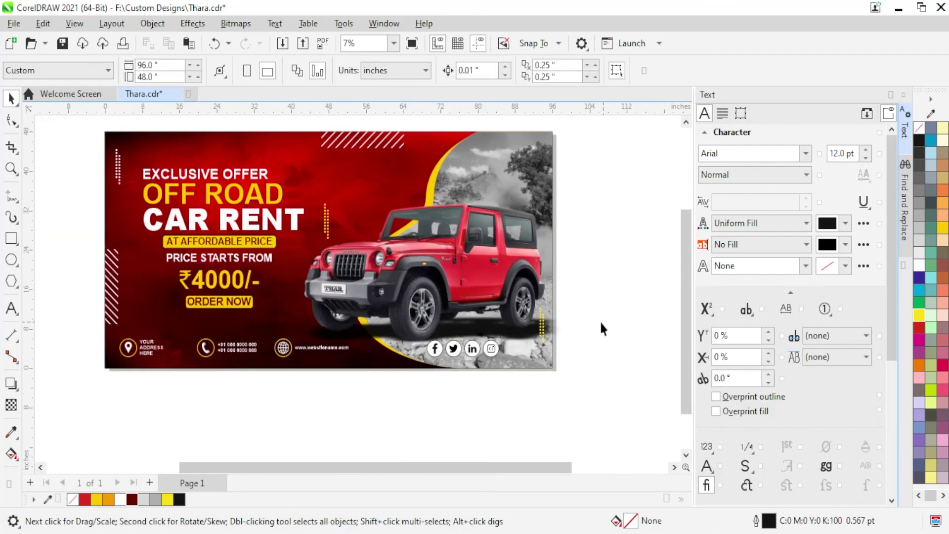
pyautogui.scroll(1, 228, 206)
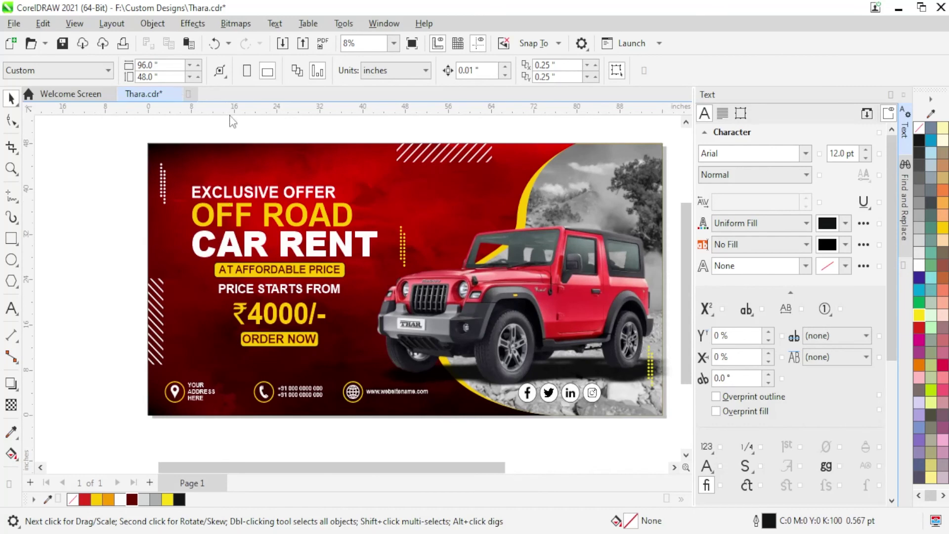
pyautogui.scroll(-1, 280, 229)
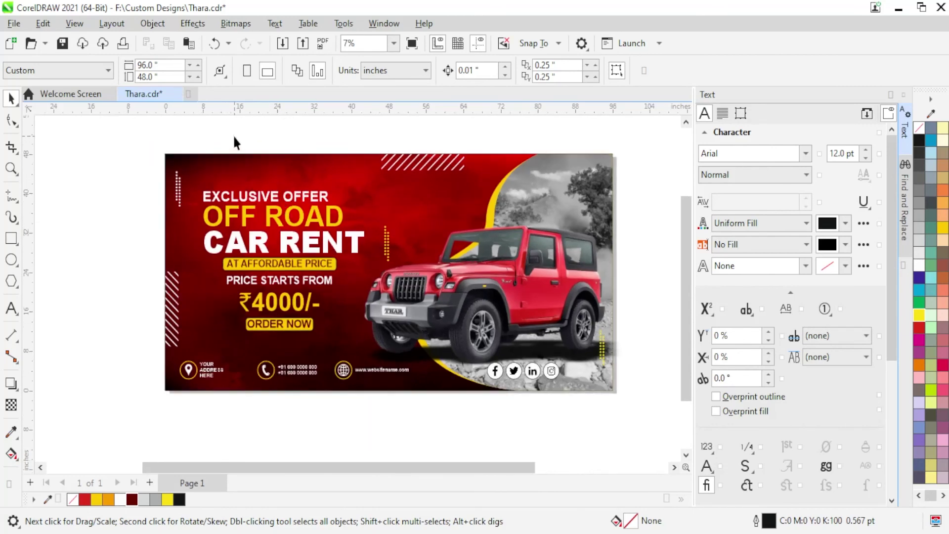
pyautogui.scroll(-1, 244, 166)
pyautogui.scroll(3, 306, 316)
pyautogui.scroll(1, 315, 320)
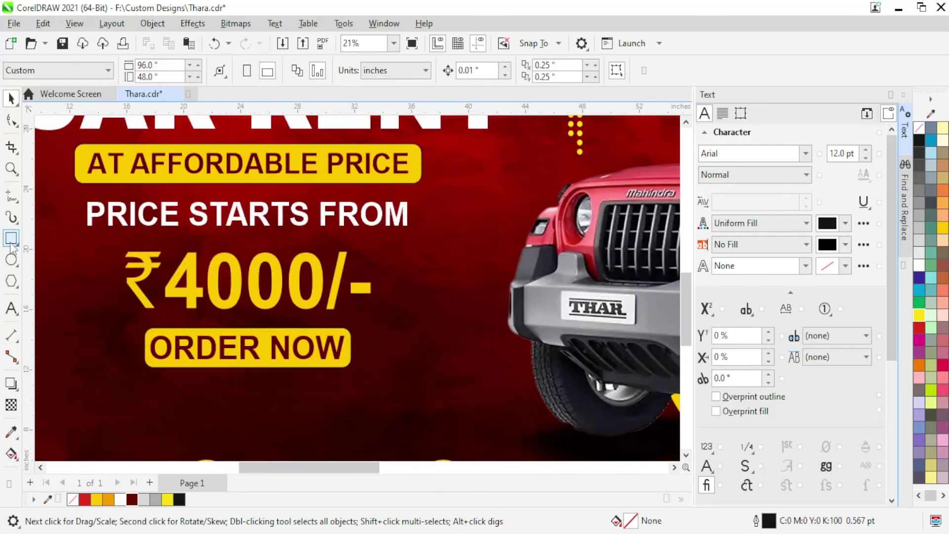
# Step: Draw a straight Freehand line under PRICE STARTS FROM, spanning the text's width
pyautogui.press('F5')
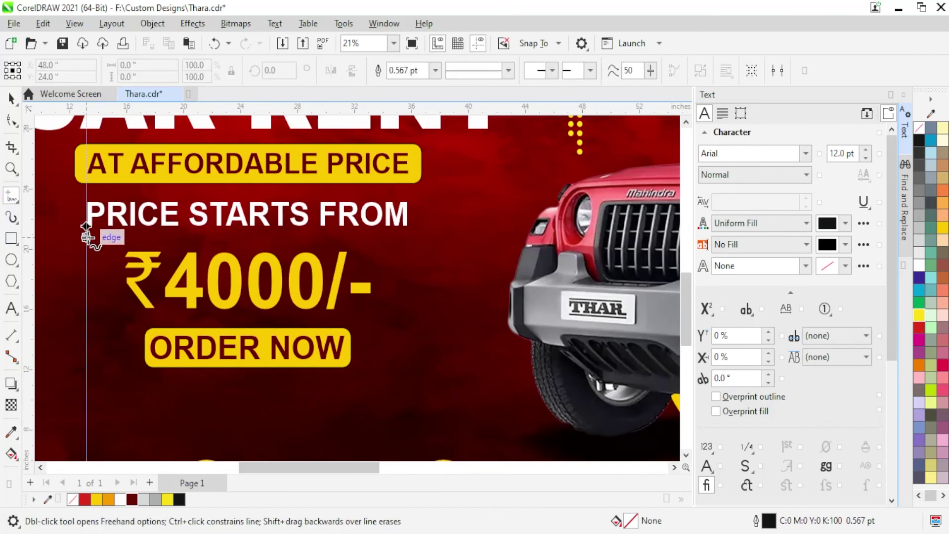
pyautogui.click(86, 237)
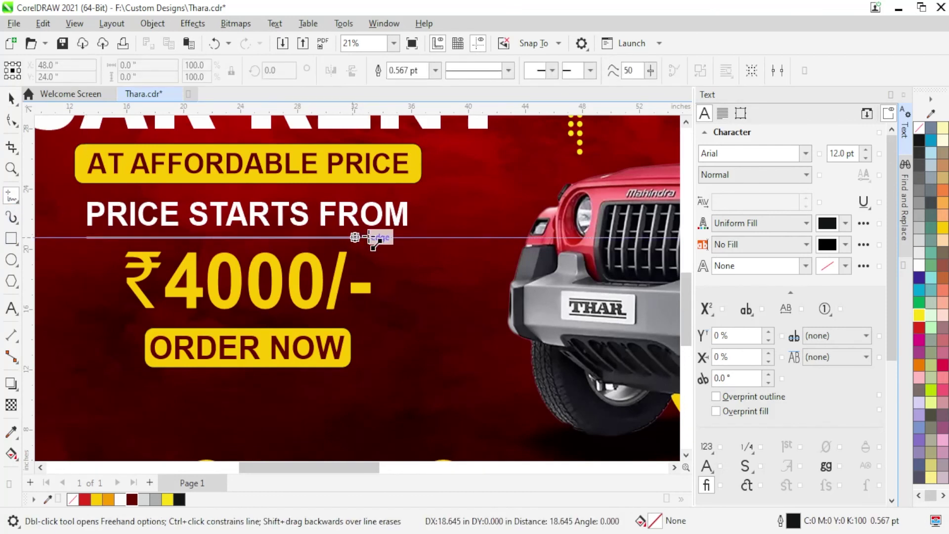
pyautogui.click(407, 237)
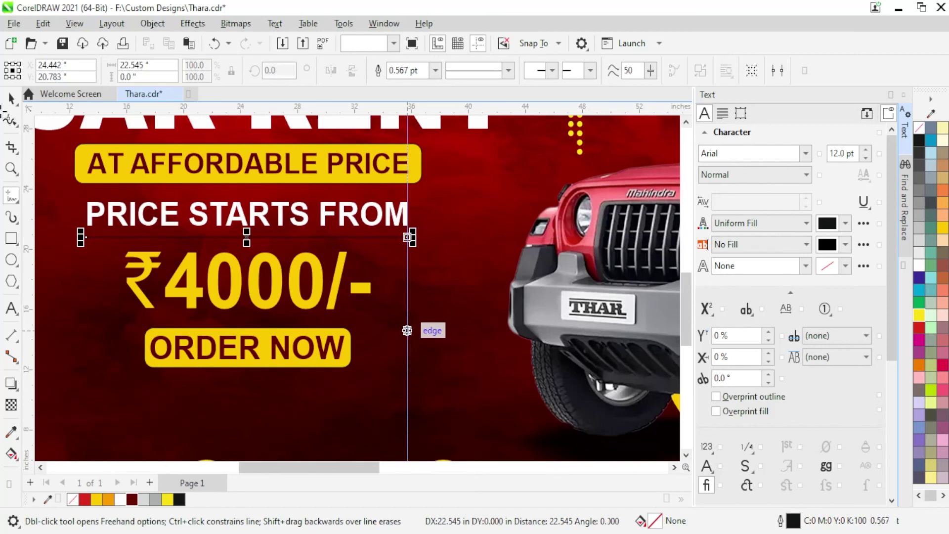
pyautogui.press('space')
# Step: Make the line's outline white with a 10 pt width
pyautogui.rightClick(919, 274)
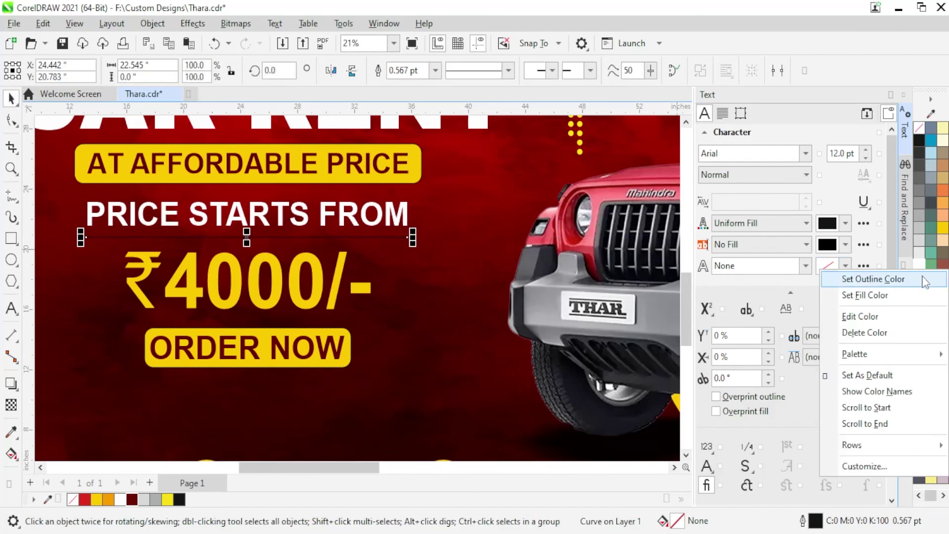
pyautogui.click(840, 277)
pyautogui.doubleClick(816, 522)
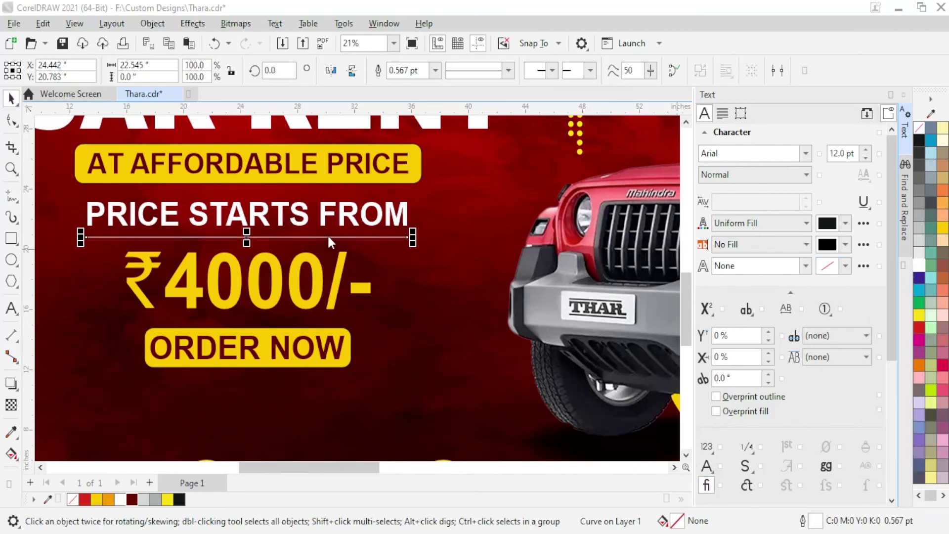
pyautogui.write('10')
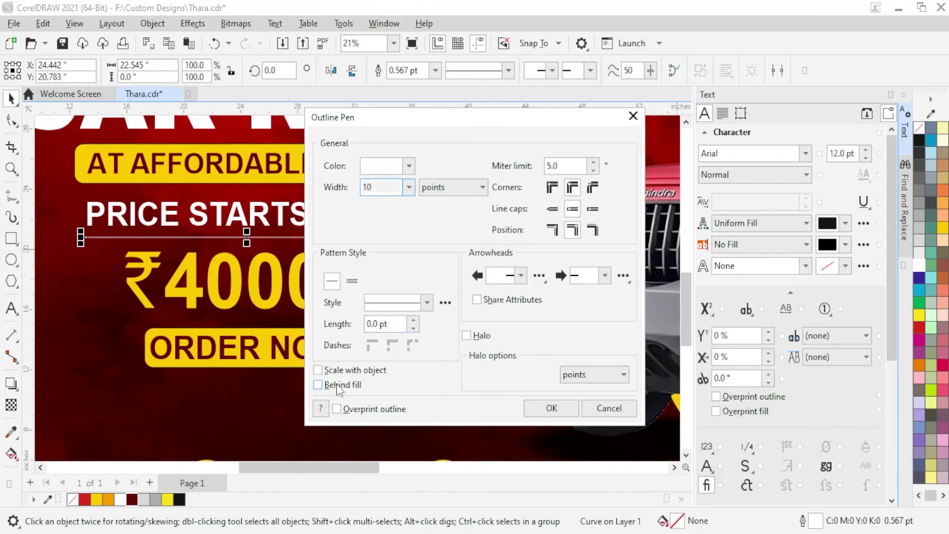
pyautogui.press('Tab')
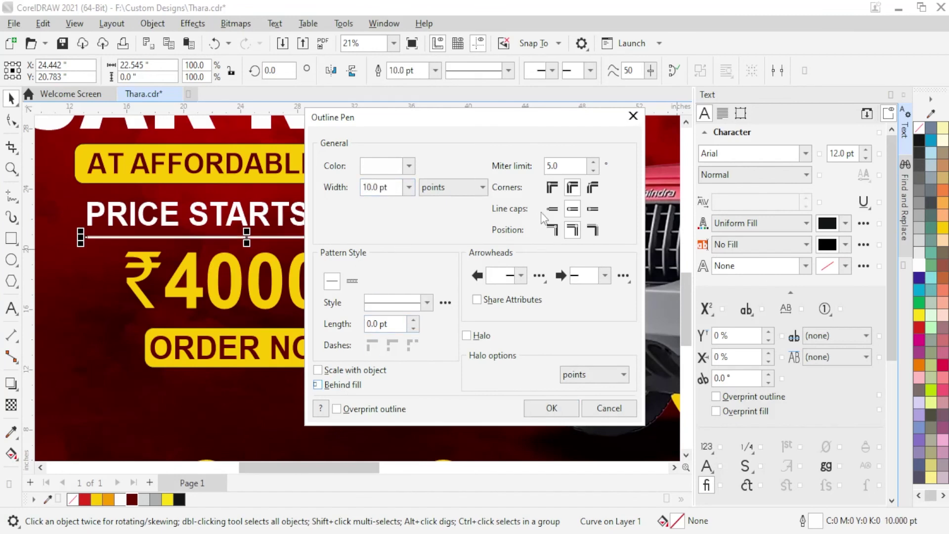
pyautogui.click(551, 408)
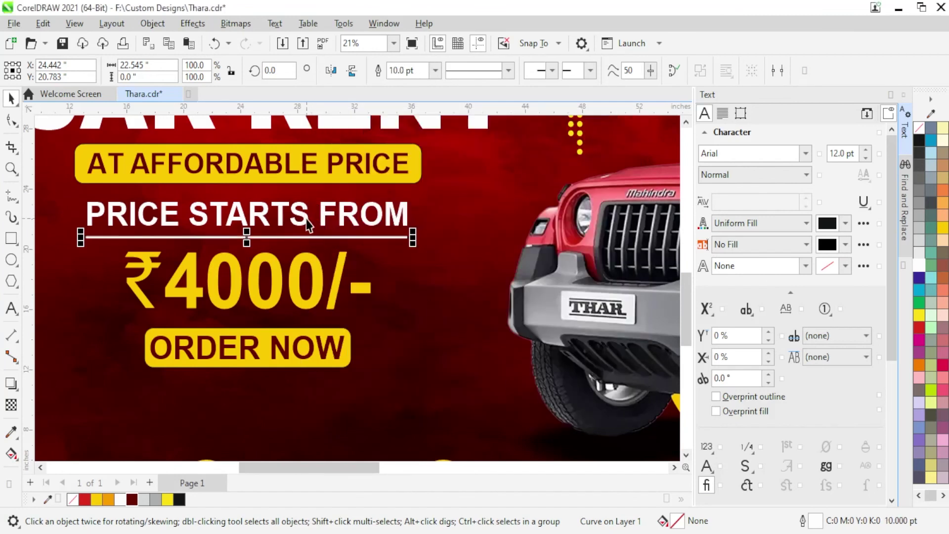
# Step: Move the text and underline down slightly, then nudge the text toward its underline
pyautogui.keyDown('shift'); pyautogui.click(309, 224); pyautogui.keyUp('shift')
pyautogui.hotkey('ctrl', 'g')
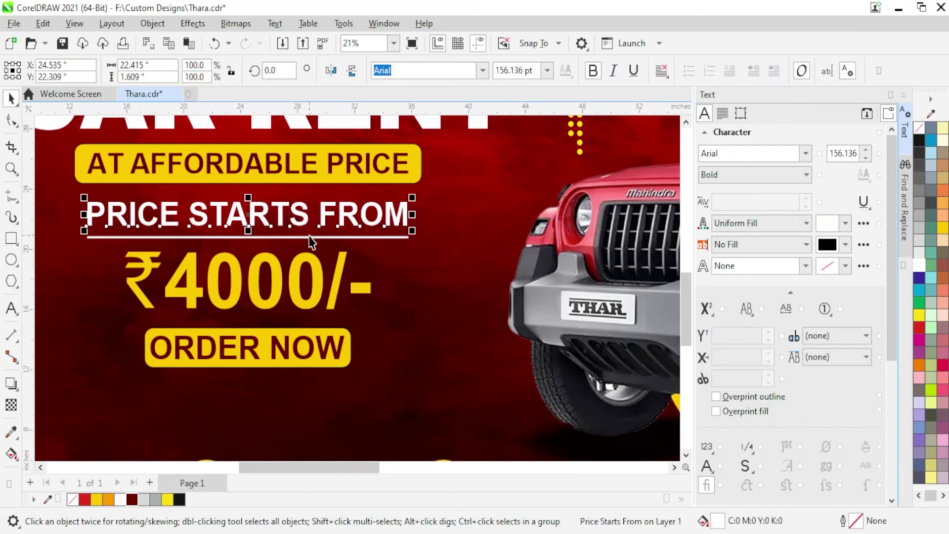
pyautogui.keyDown('shift'); pyautogui.click(309, 237); pyautogui.keyUp('shift')
pyautogui.scroll(2, 227, 228)
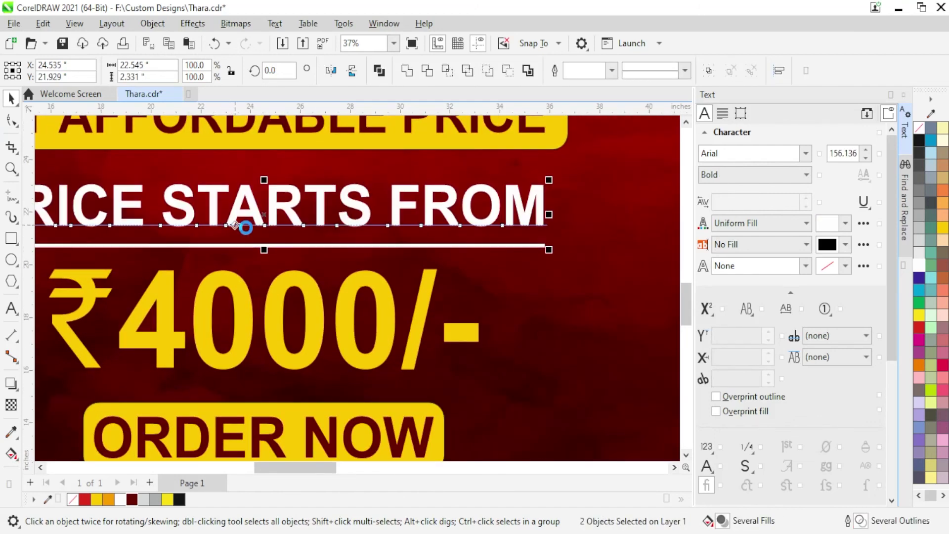
pyautogui.moveTo(246, 227); pyautogui.dragTo(267, 242)
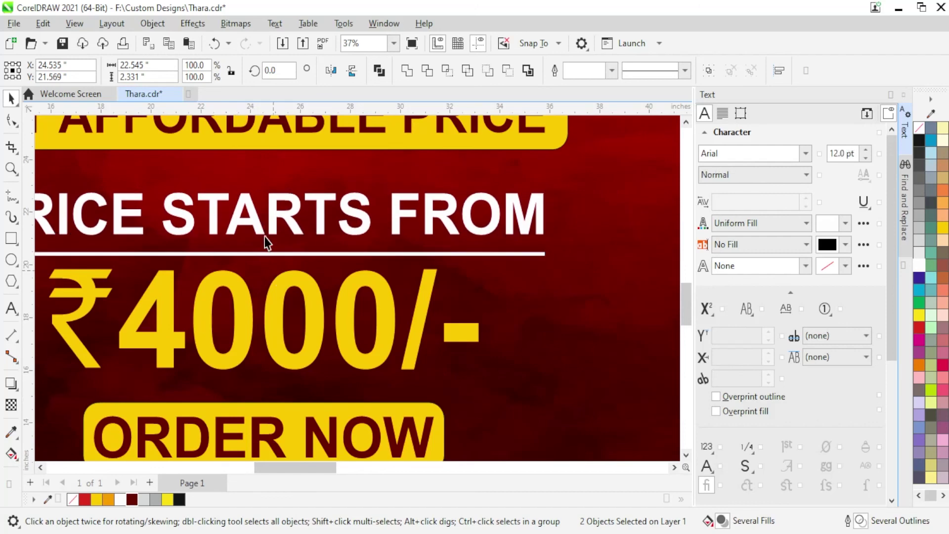
pyautogui.click(269, 233)
pyautogui.moveTo(269, 233); pyautogui.dragTo(277, 242)
pyautogui.scroll(-2, 282, 222)
pyautogui.scroll(-2, 286, 215)
pyautogui.scroll(-1, 292, 208)
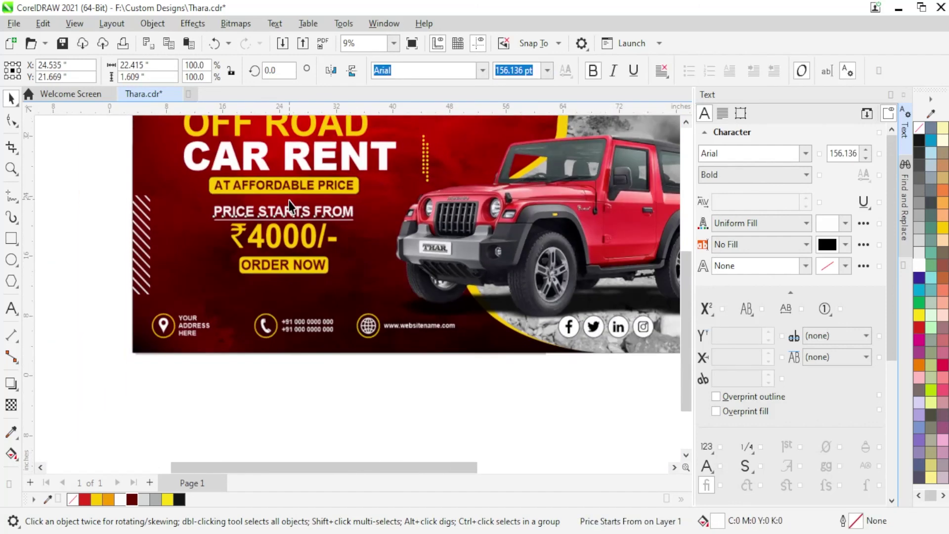
pyautogui.scroll(-1, 327, 247)
pyautogui.scroll(-1, 371, 301)
# Step: Scale the selected EXCLUSIVE OFFER-to-price text block up to about 105%
pyautogui.click(595, 173)
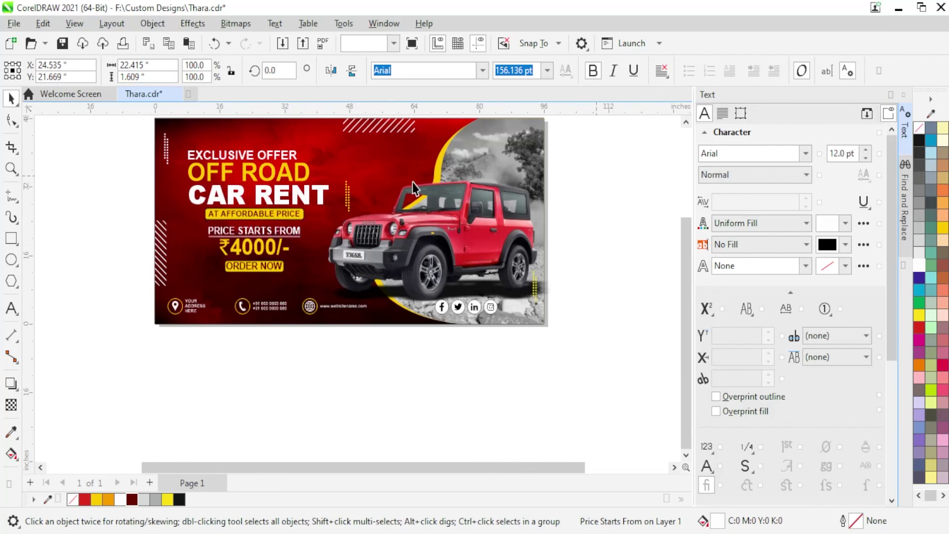
pyautogui.scroll(-1, 494, 210)
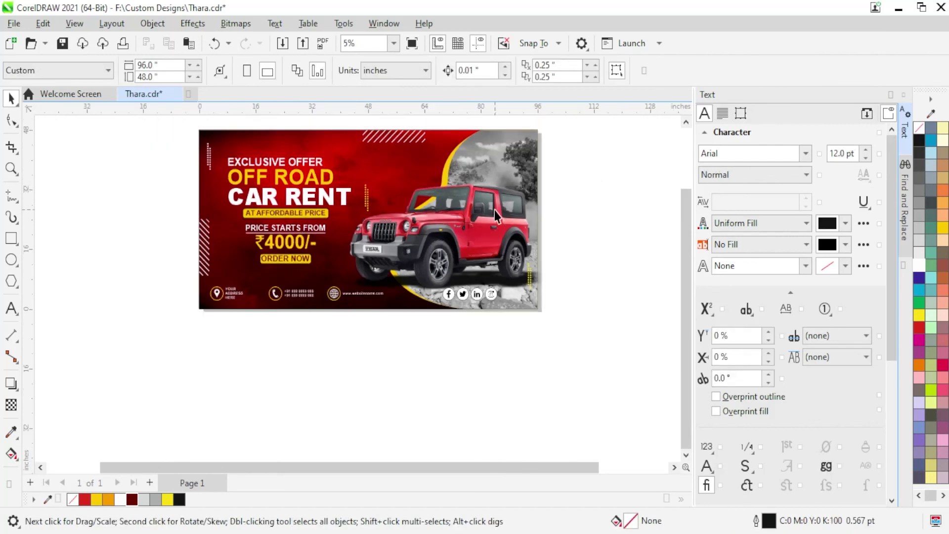
pyautogui.scroll(-1, 356, 267)
pyautogui.scroll(1, 339, 198)
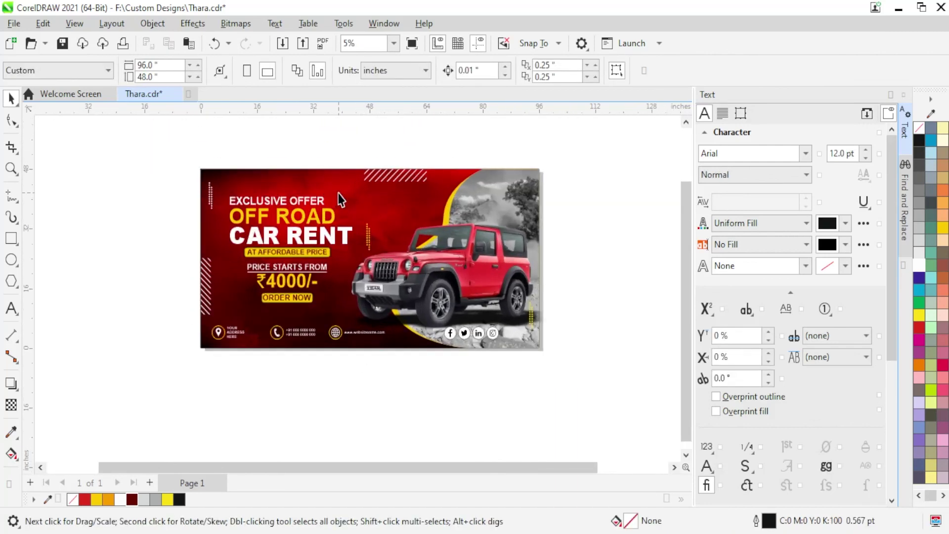
pyautogui.scroll(1, 340, 197)
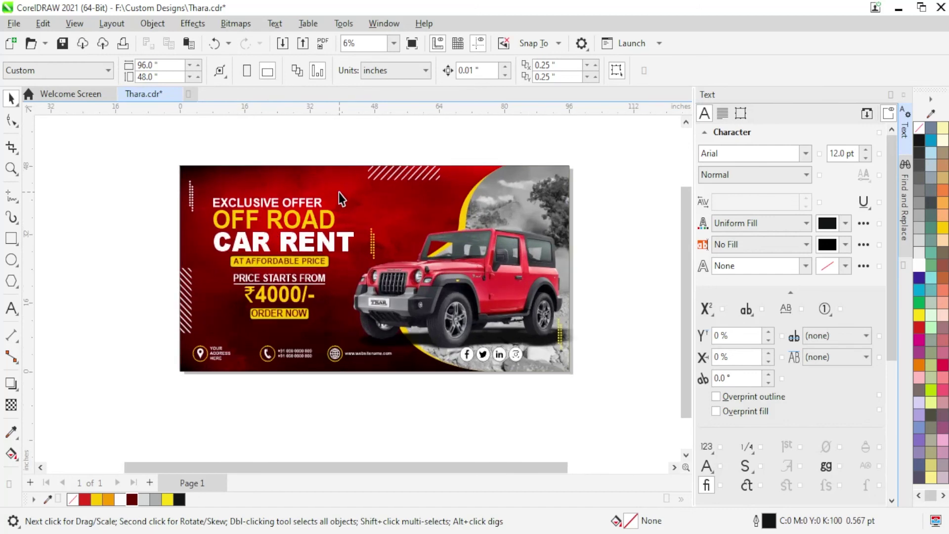
pyautogui.moveTo(200, 162); pyautogui.dragTo(361, 259)
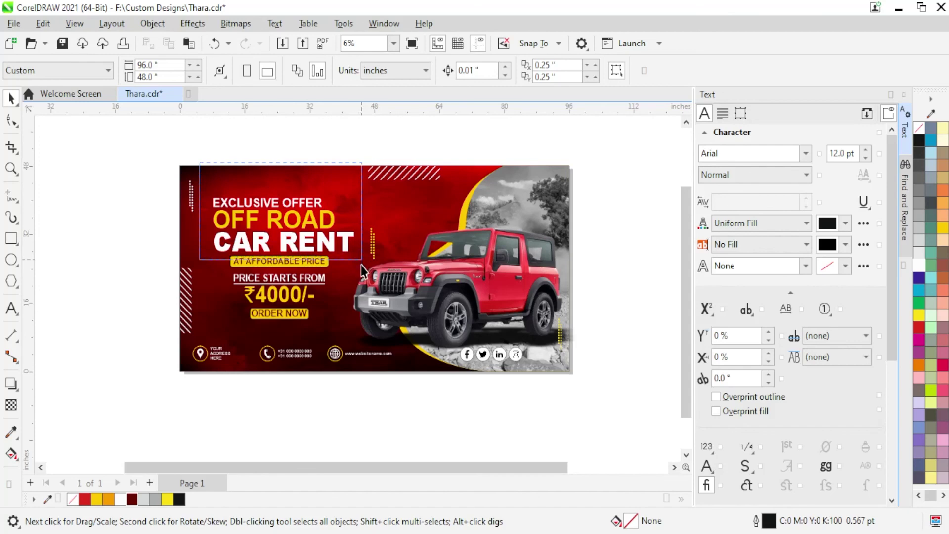
pyautogui.moveTo(361, 259); pyautogui.dragTo(373, 351)
pyautogui.scroll(2, 187, 185)
pyautogui.scroll(2, 187, 185)
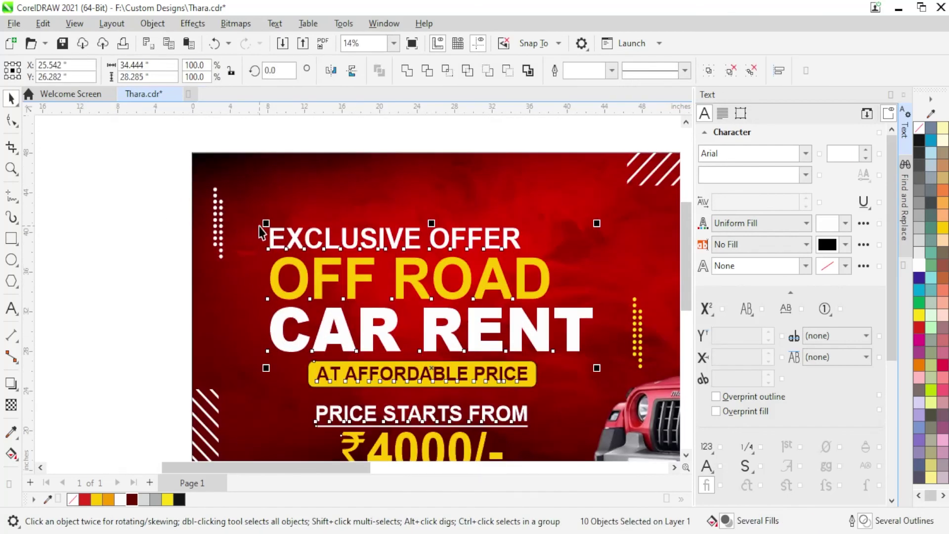
pyautogui.moveTo(260, 219); pyautogui.dragTo(212, 177)
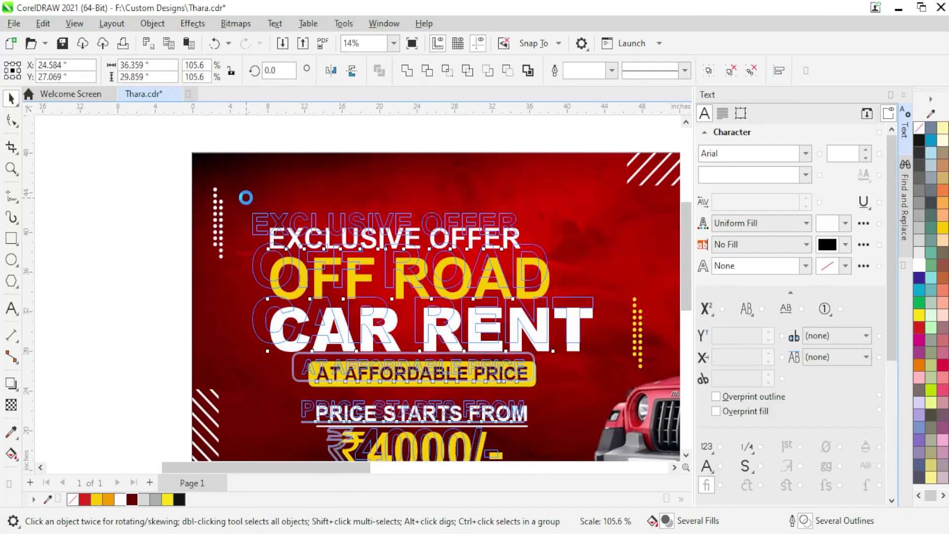
# Step: Select every object in the design and zoom to fit them in view
pyautogui.scroll(-2, 212, 177)
pyautogui.click(97, 188)
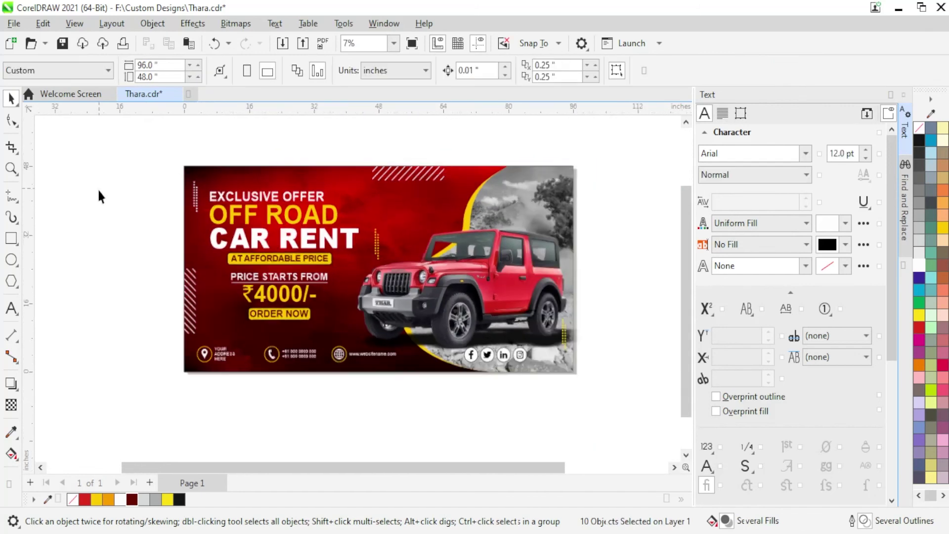
pyautogui.scroll(-1, 97, 188)
pyautogui.hotkey('ctrl', 'a')
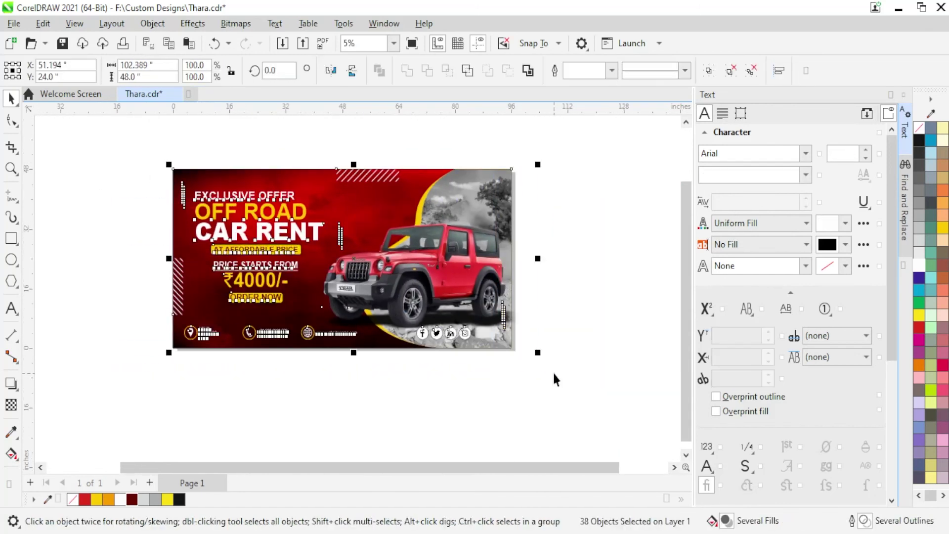
pyautogui.hotkey('shift', 'F2')
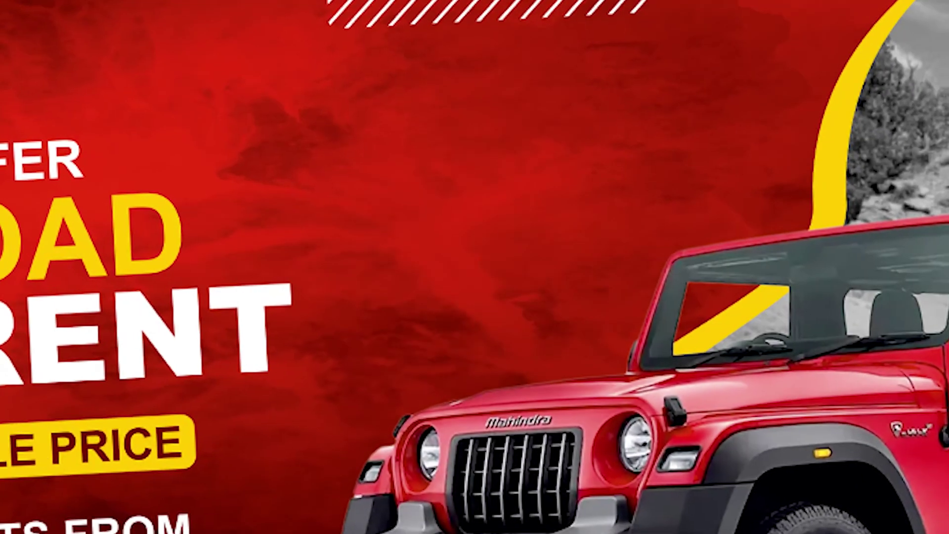